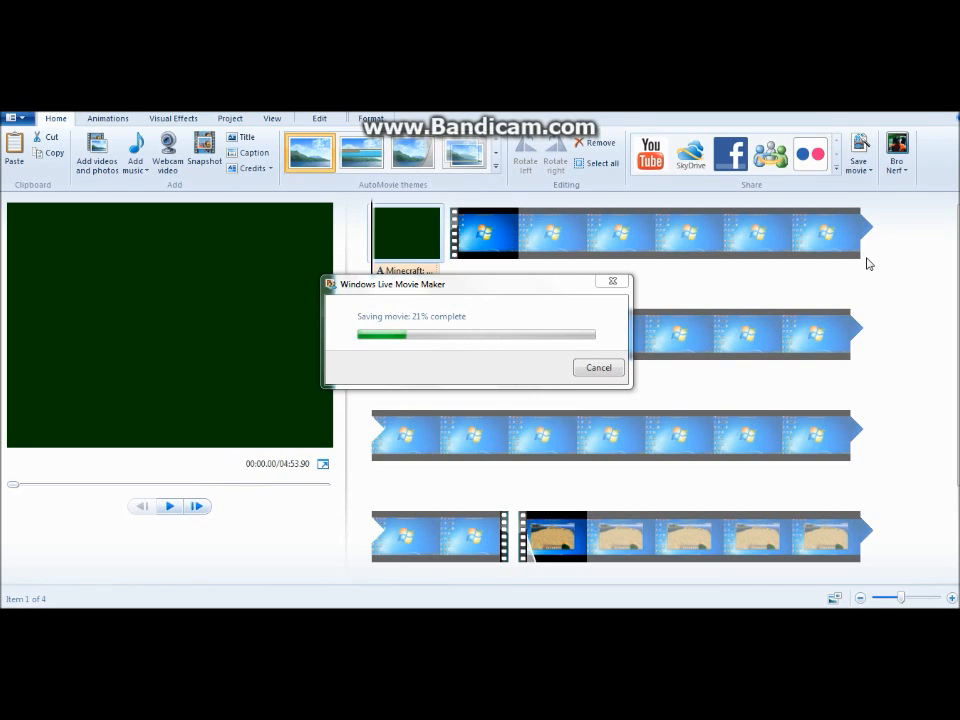
Step: Launch Roblox Studio and open the Bro's Island Resort page from the recently played games on the My ROBLOX home page
key("super")
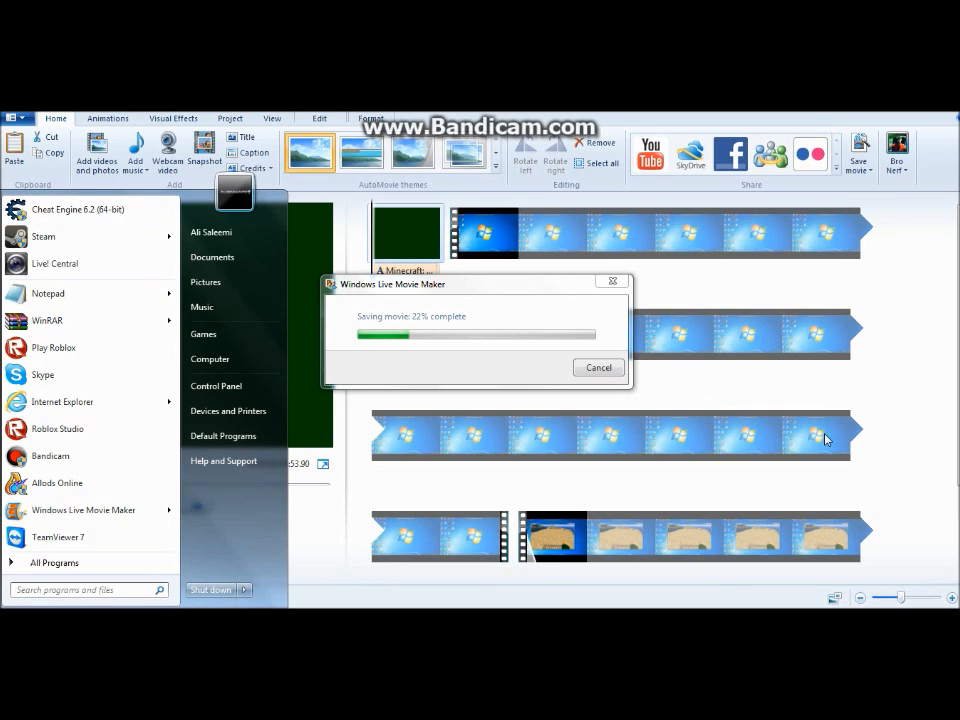
left_click(86, 432)
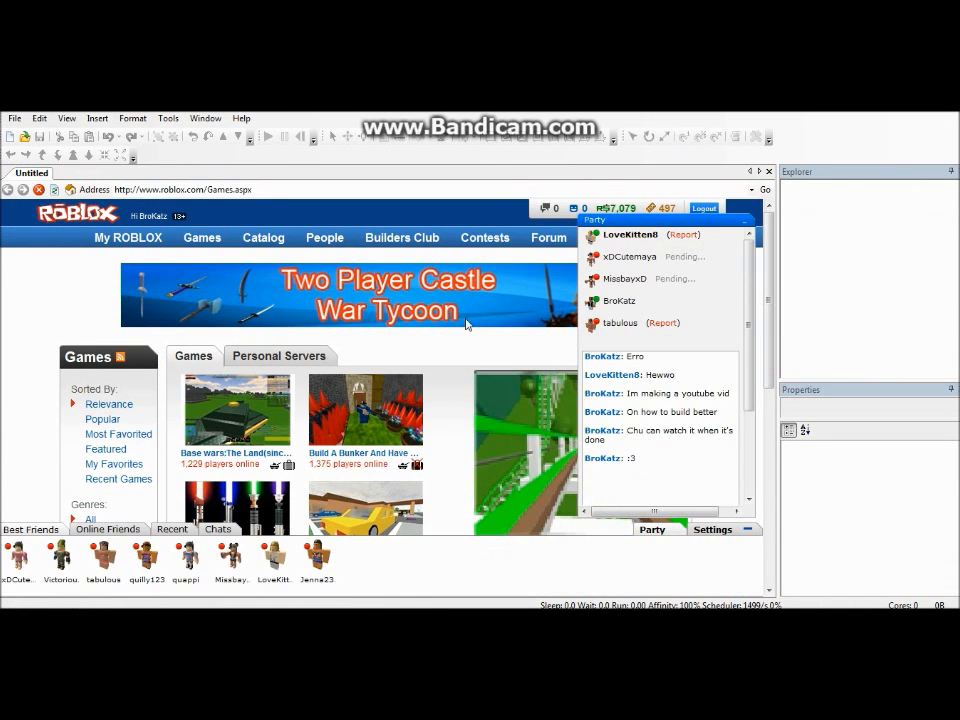
left_click(118, 237)
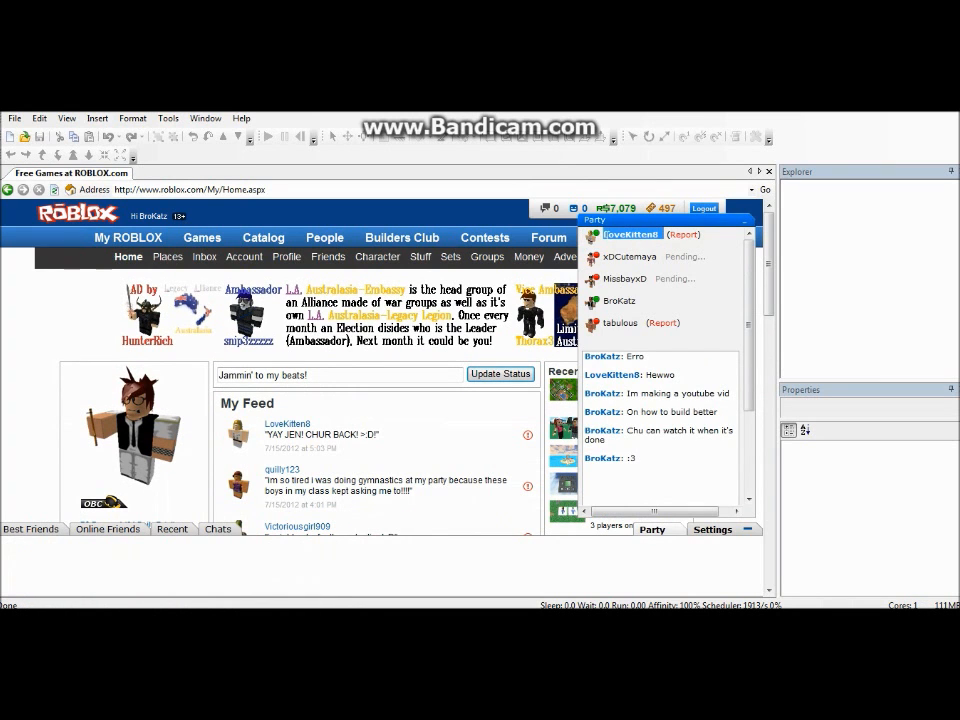
left_click(745, 221)
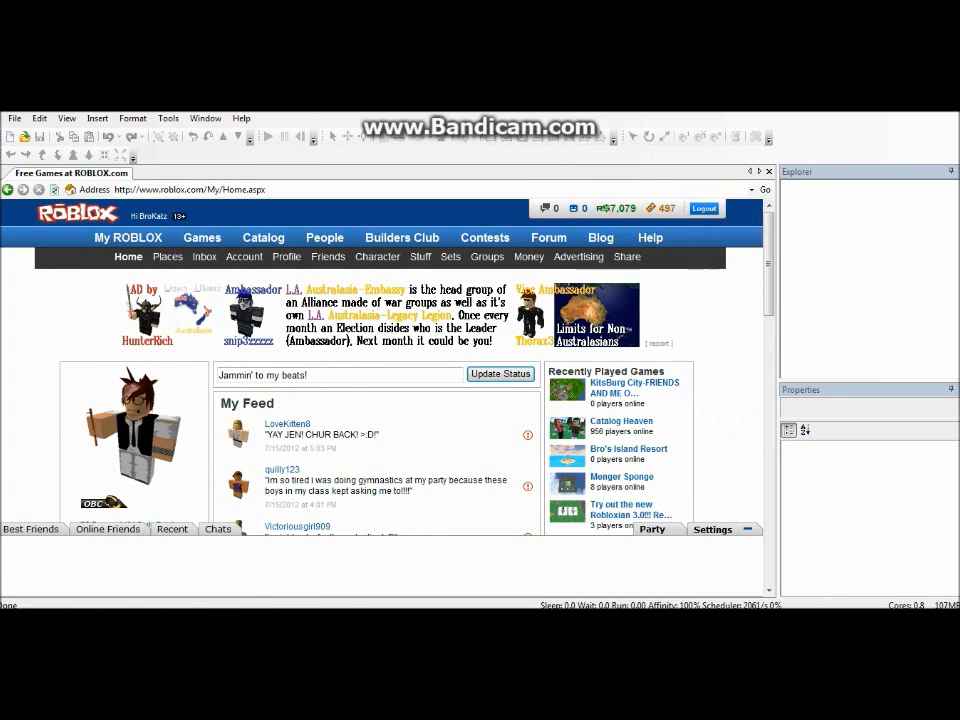
scroll(628, 398, "down", 1)
left_click(628, 396)
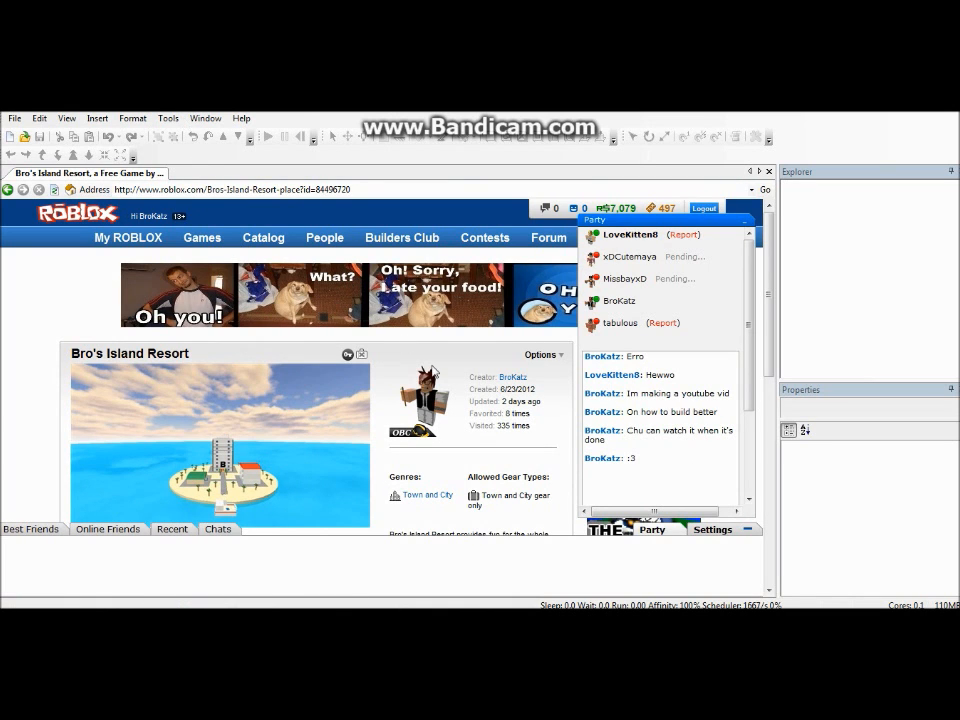
left_click(538, 355)
left_click(478, 370)
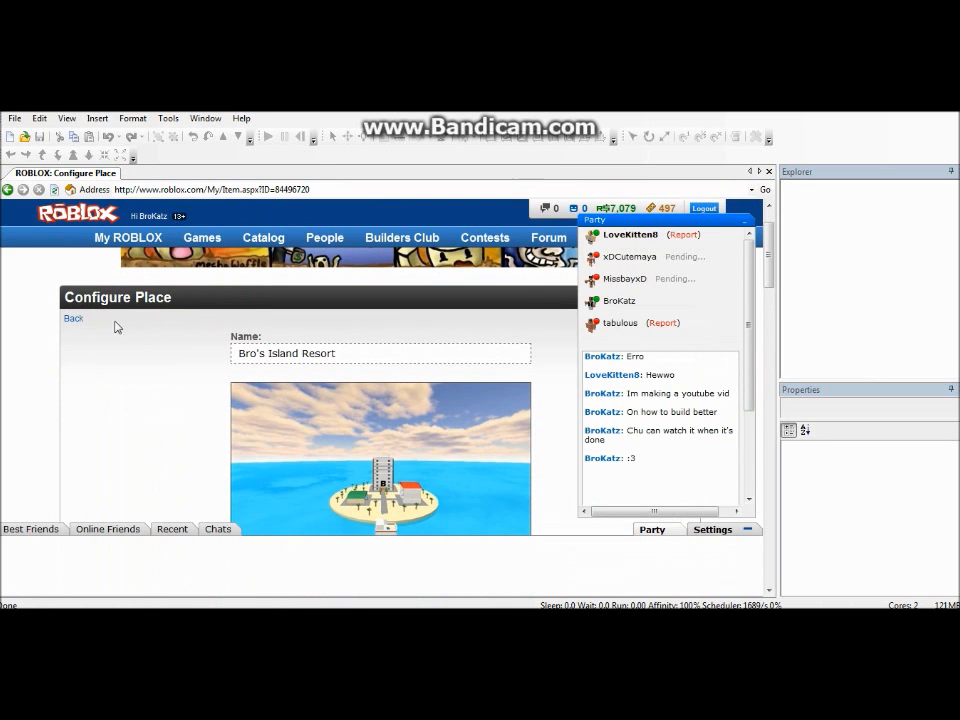
left_click(75, 325)
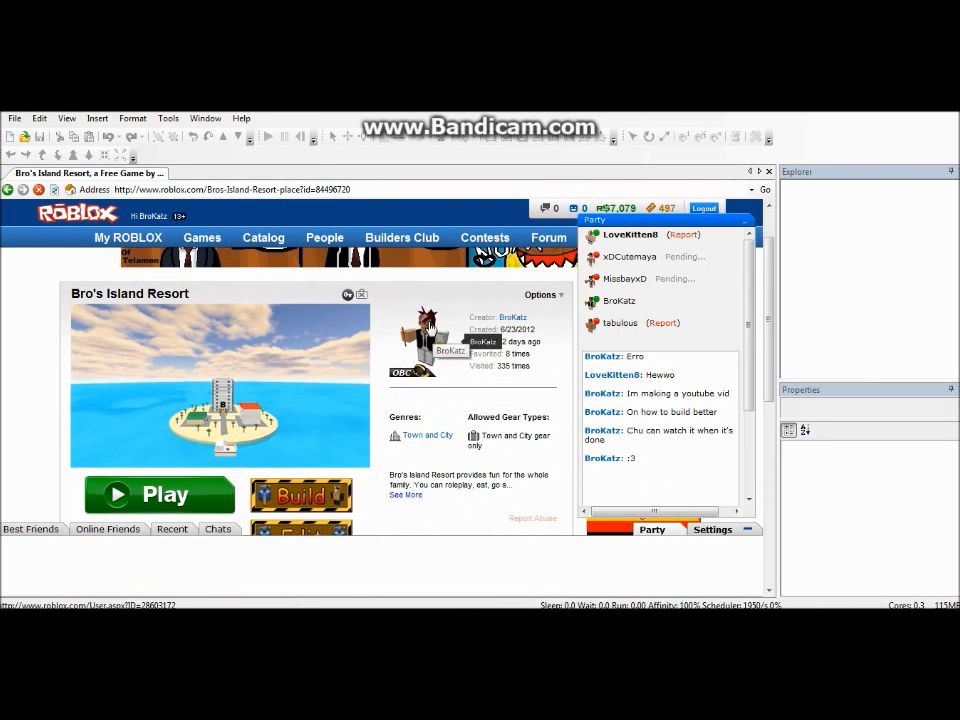
Step: Open the place creator's profile and select Test Place in the Active Places list
left_click(432, 332)
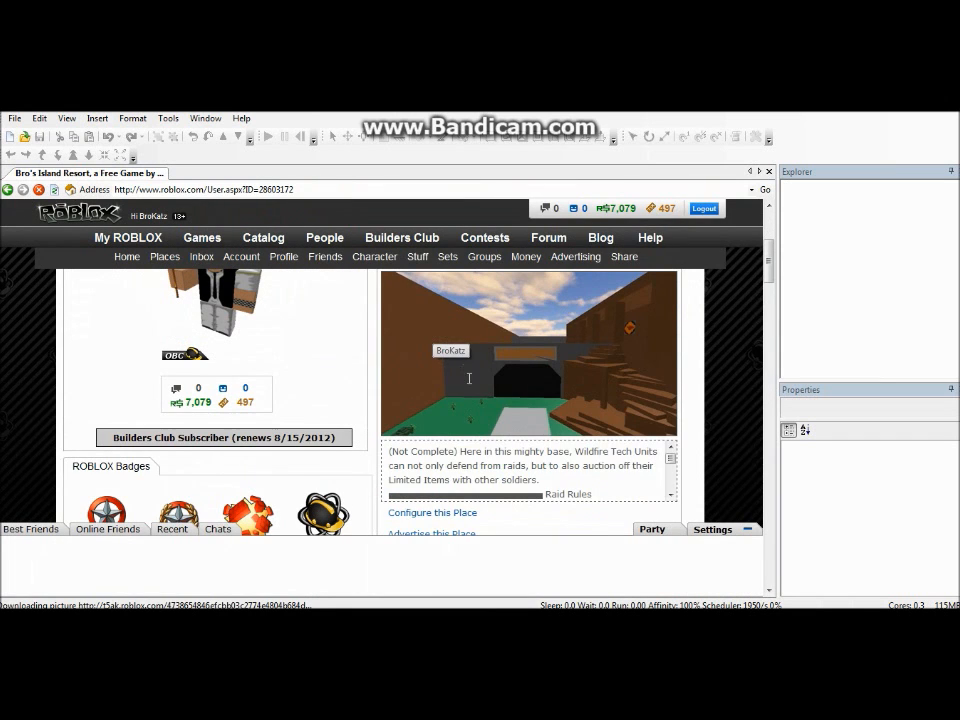
scroll(468, 378, "down", 3)
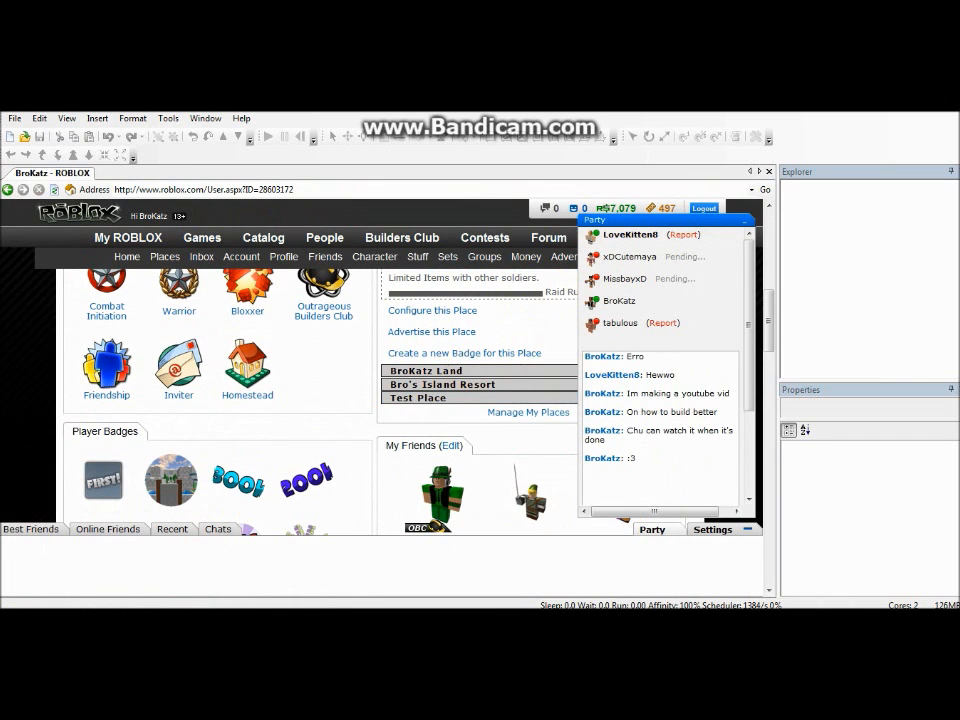
left_click(432, 398)
scroll(538, 331, "up", 3)
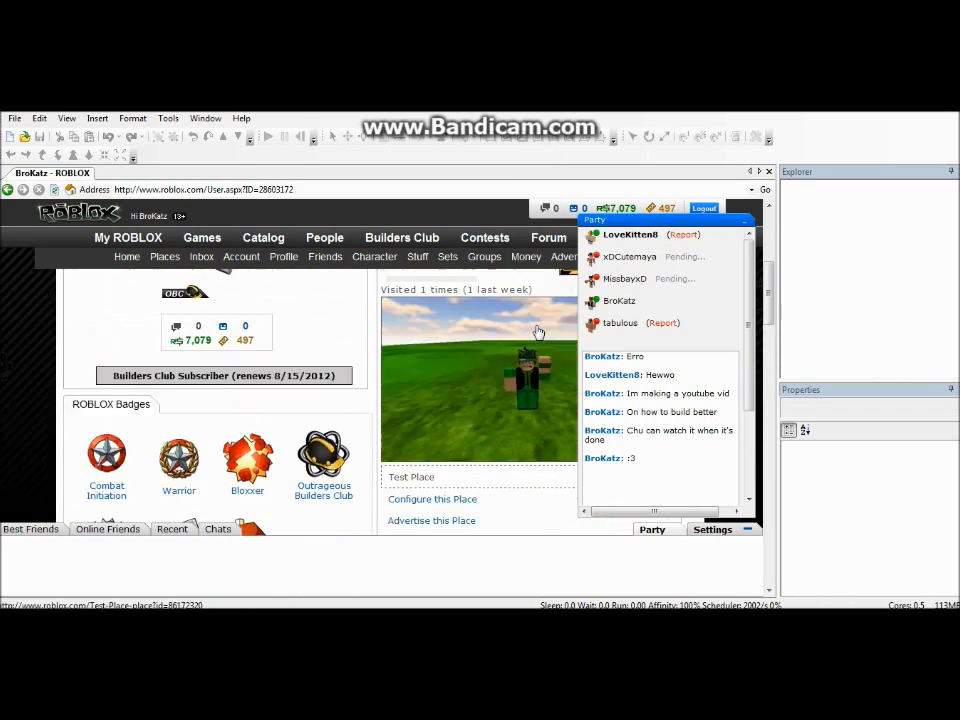
scroll(538, 331, "up", 2)
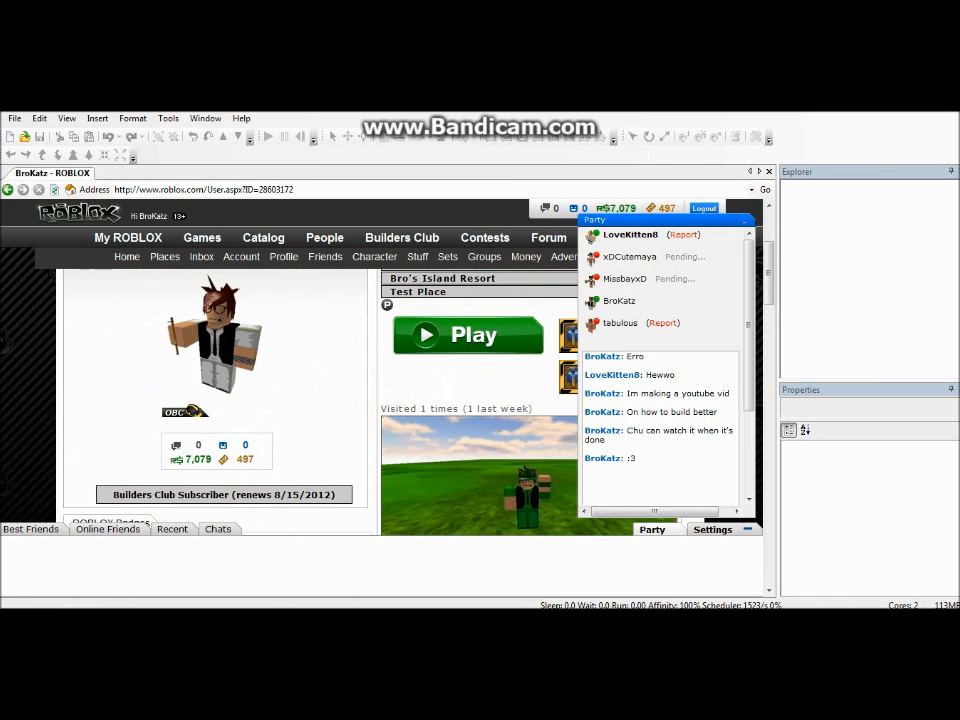
Step: Collapse the party chat and friends bar, and open Test Place for editing
left_click(744, 229)
scroll(465, 227, "up", 1)
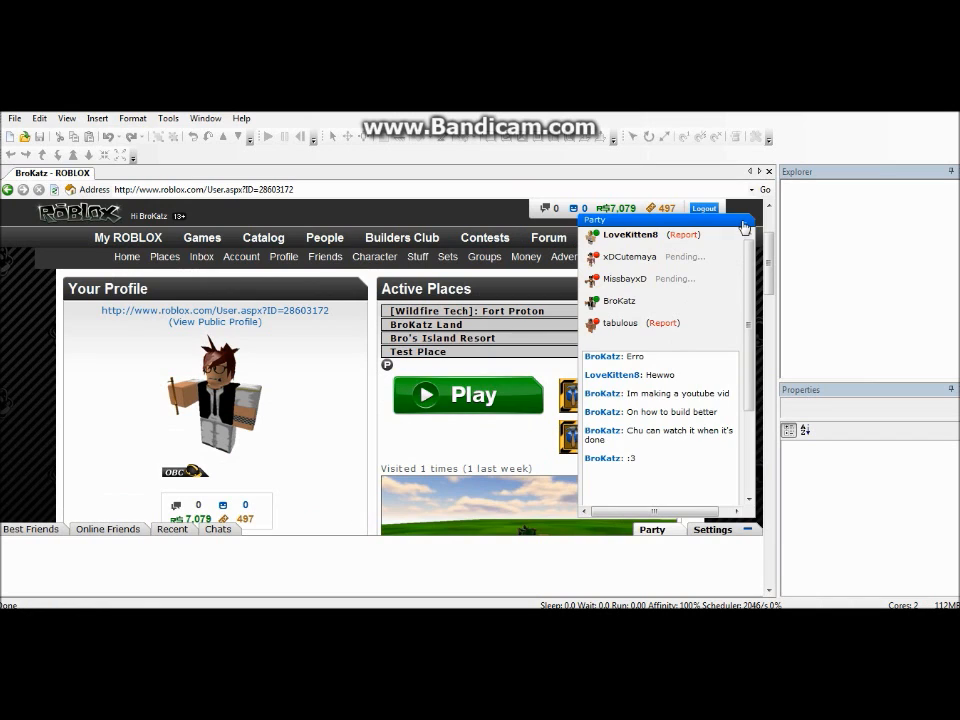
left_click(743, 223)
left_click(749, 535)
left_click(610, 437)
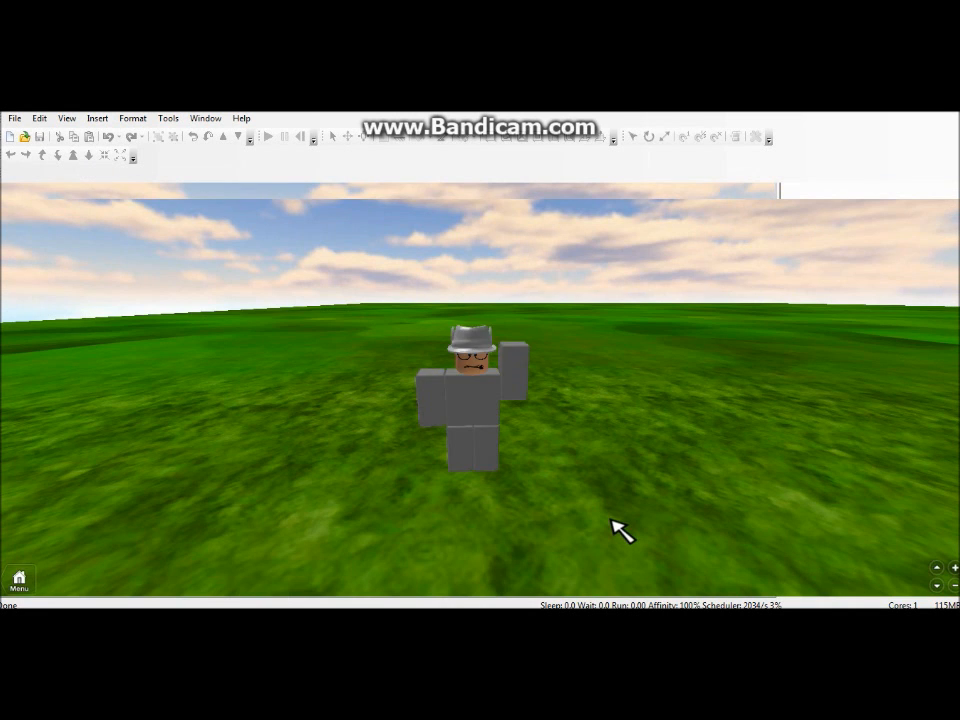
Step: Delete the character model standing on the grass baseplate
scroll(471, 440, "down", 10)
scroll(474, 460, "up", 8)
scroll(517, 476, "down", 10)
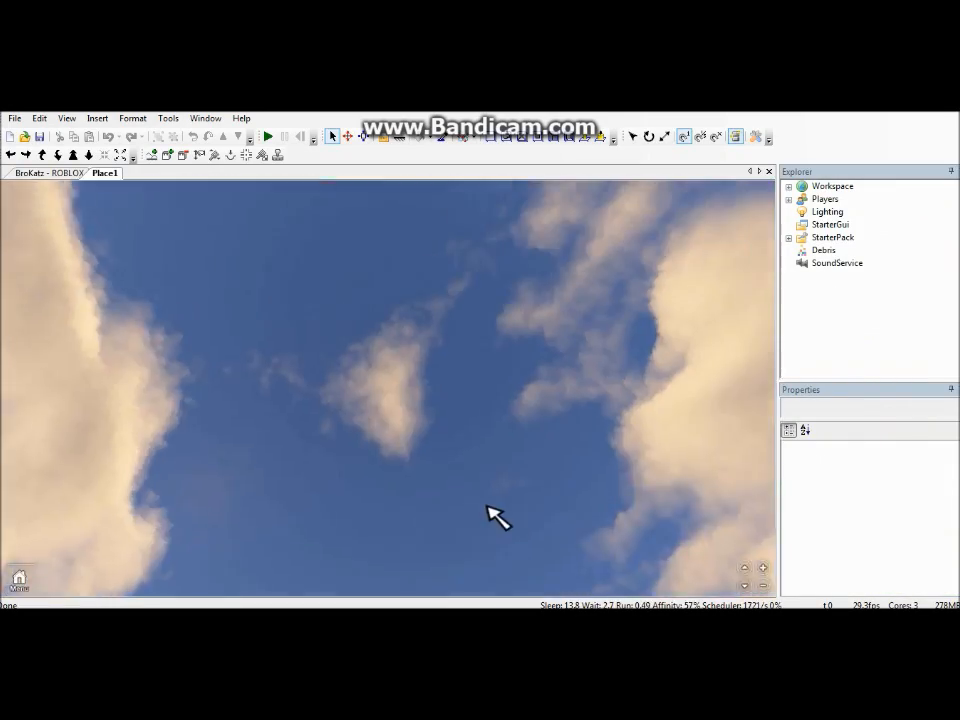
right_click_drag(487, 507, 460, 520)
scroll(483, 514, "up", 4)
left_click_drag(197, 265, 448, 438)
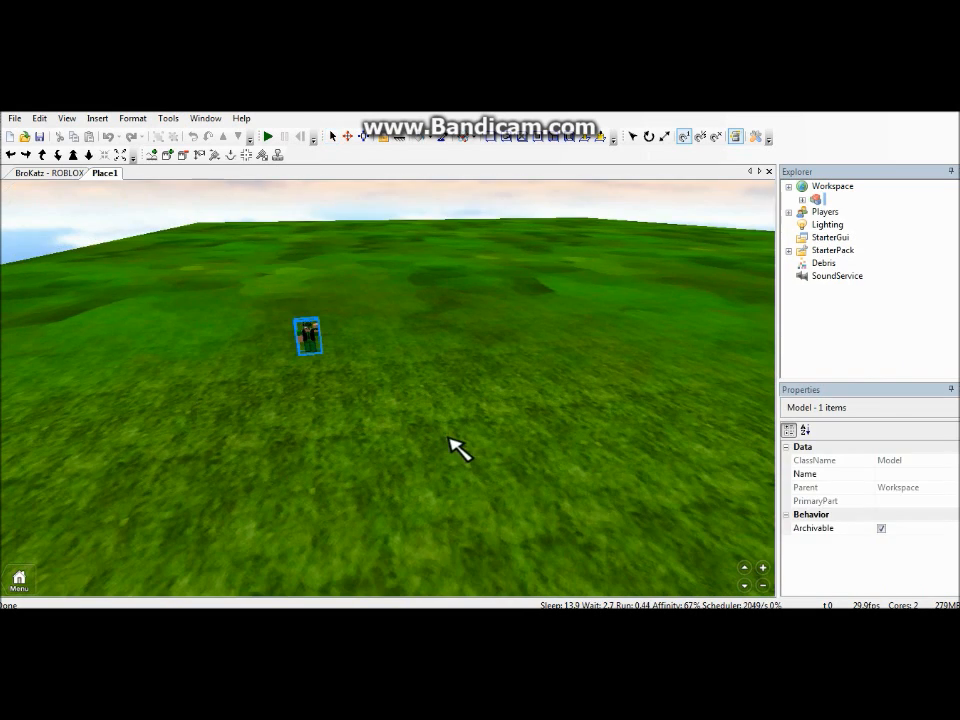
key("Delete")
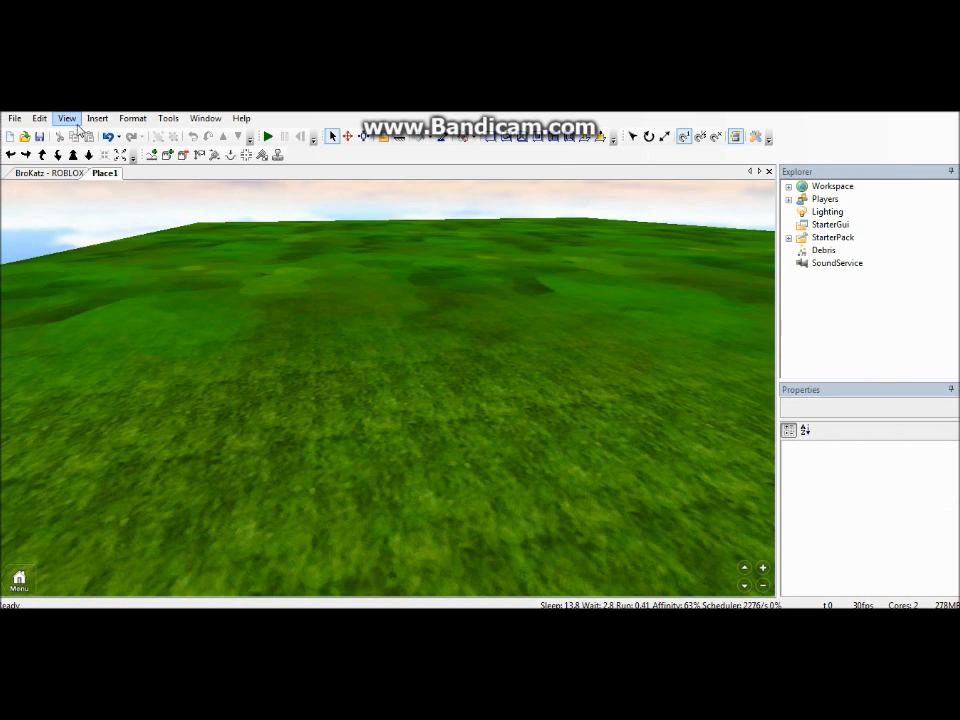
Step: Examine the empty grass baseplate from different distances and camera angles
right_click_drag(283, 285, 294, 287)
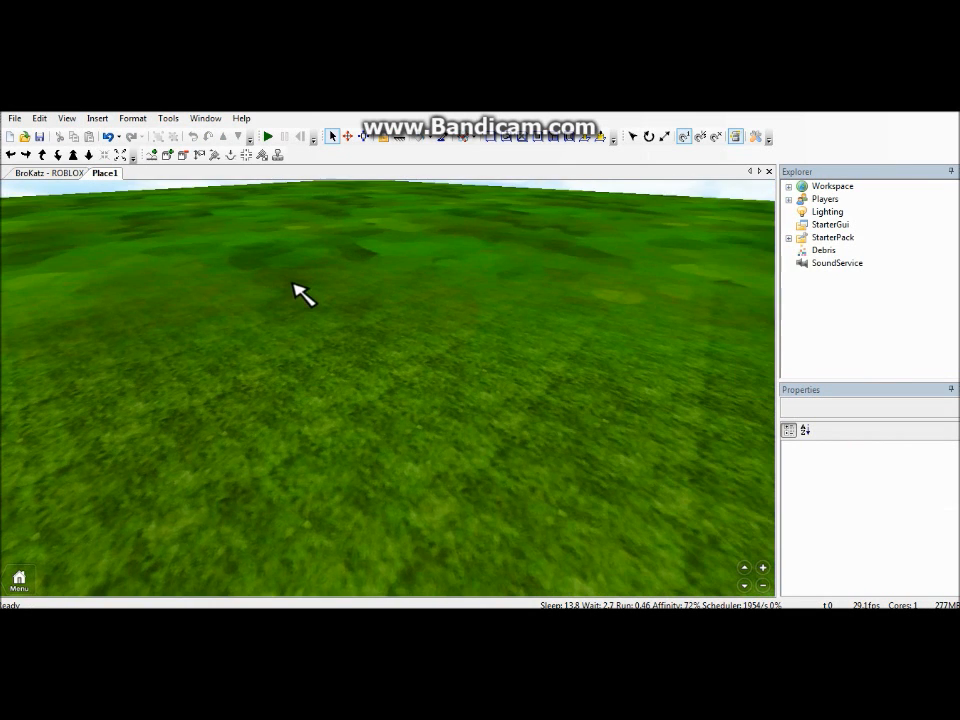
scroll(296, 290, "down", 6)
scroll(307, 300, "down", 2)
scroll(307, 295, "up", 3)
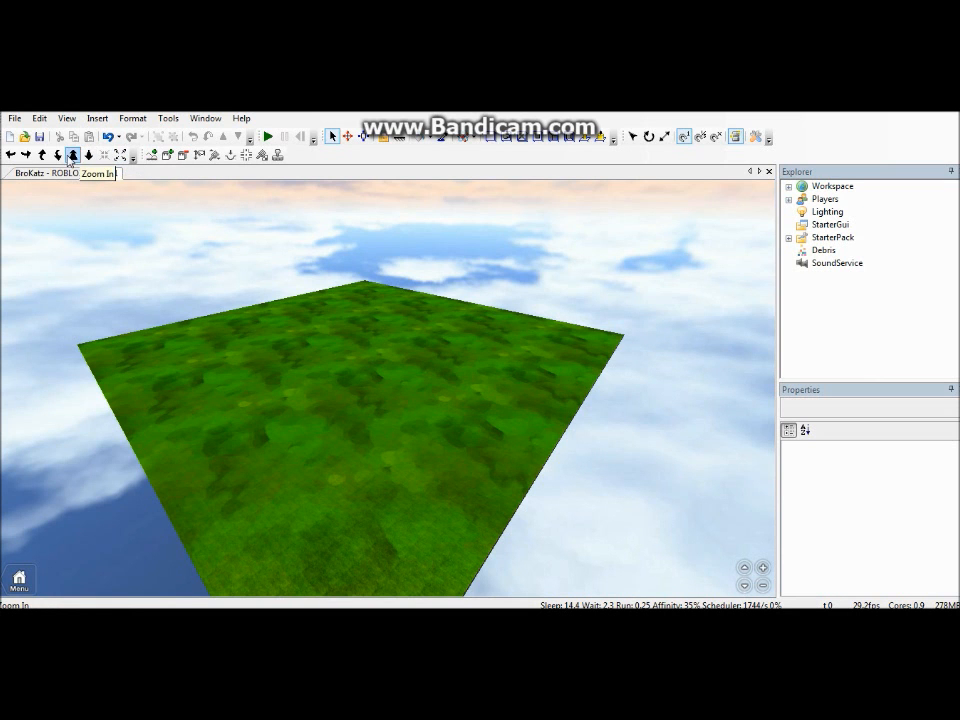
left_click(11, 155)
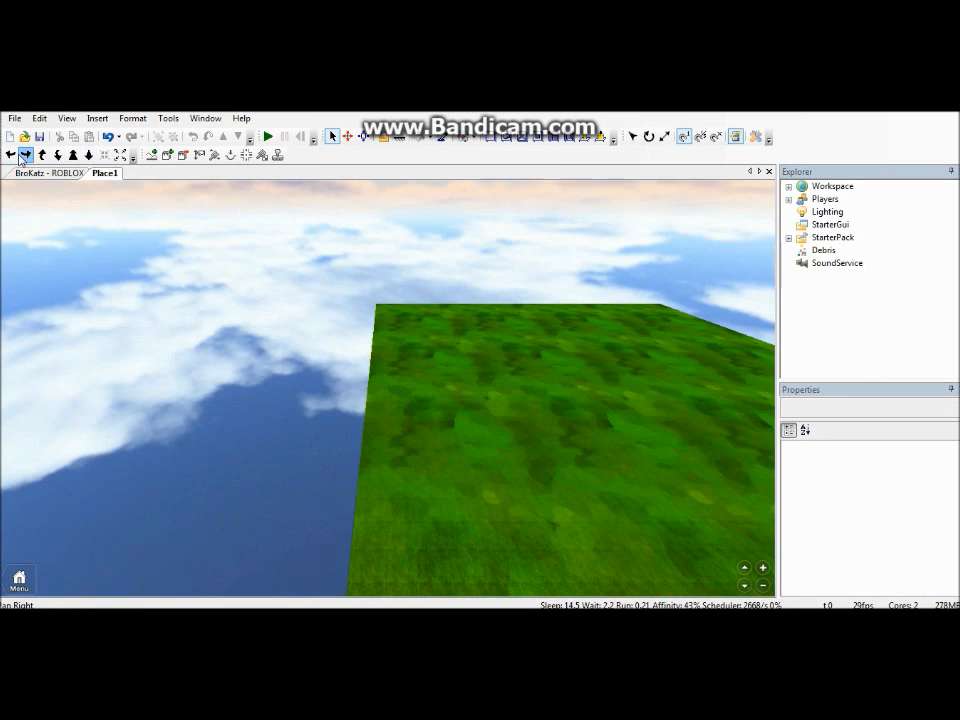
left_click(26, 155)
right_click_drag(439, 403, 411, 343)
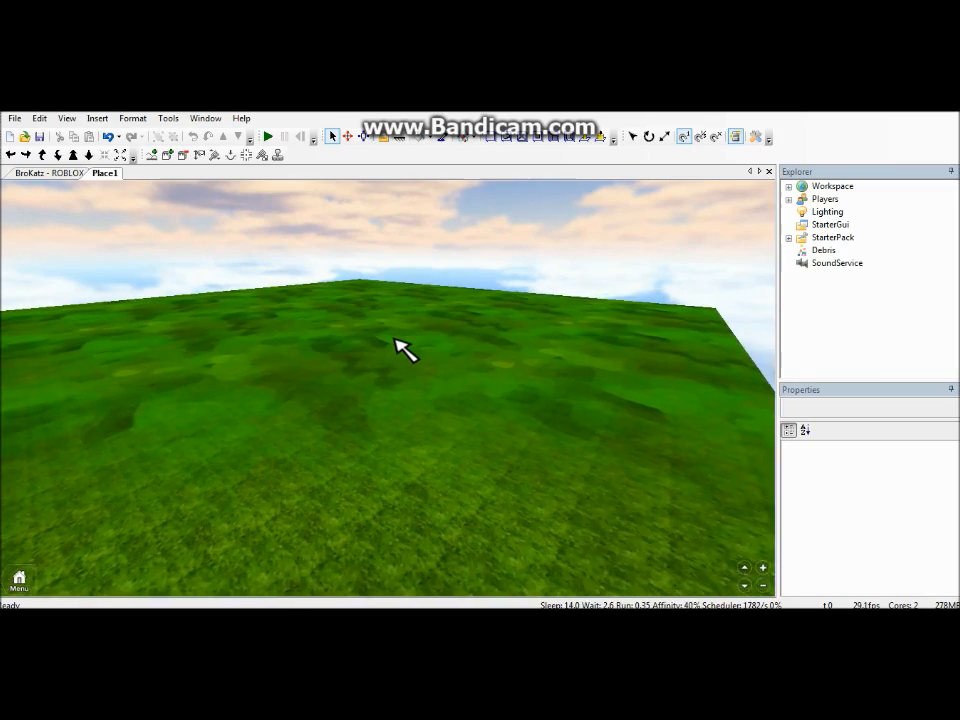
right_click_drag(403, 348, 396, 339)
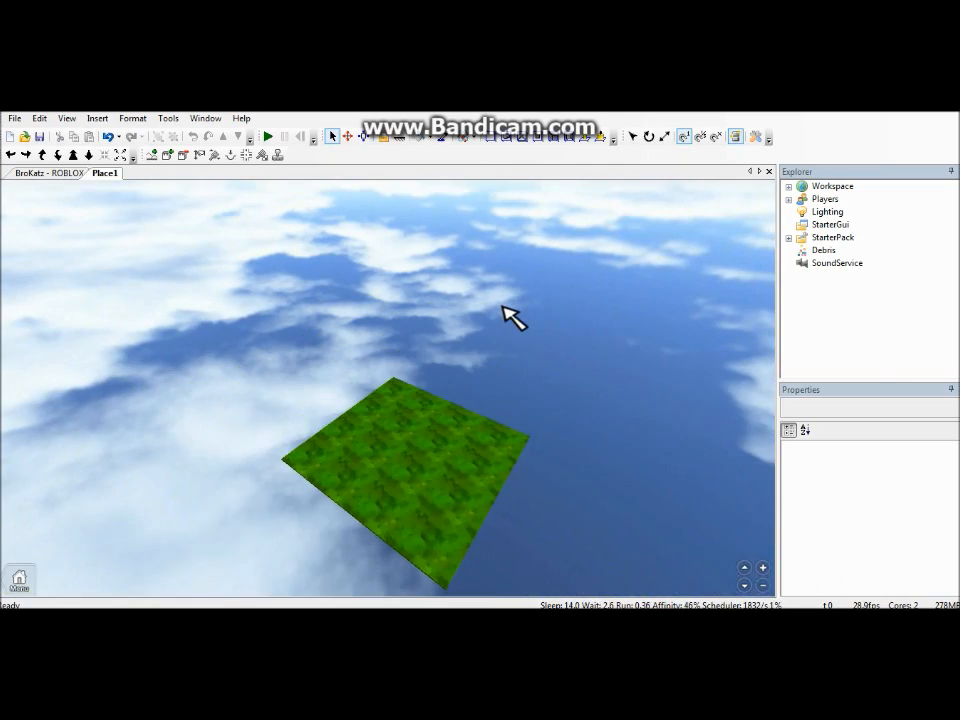
mouse_move(496, 299)
right_mouse_down()
mouse_move(505, 304)
mouse_move(493, 280)
right_mouse_up()
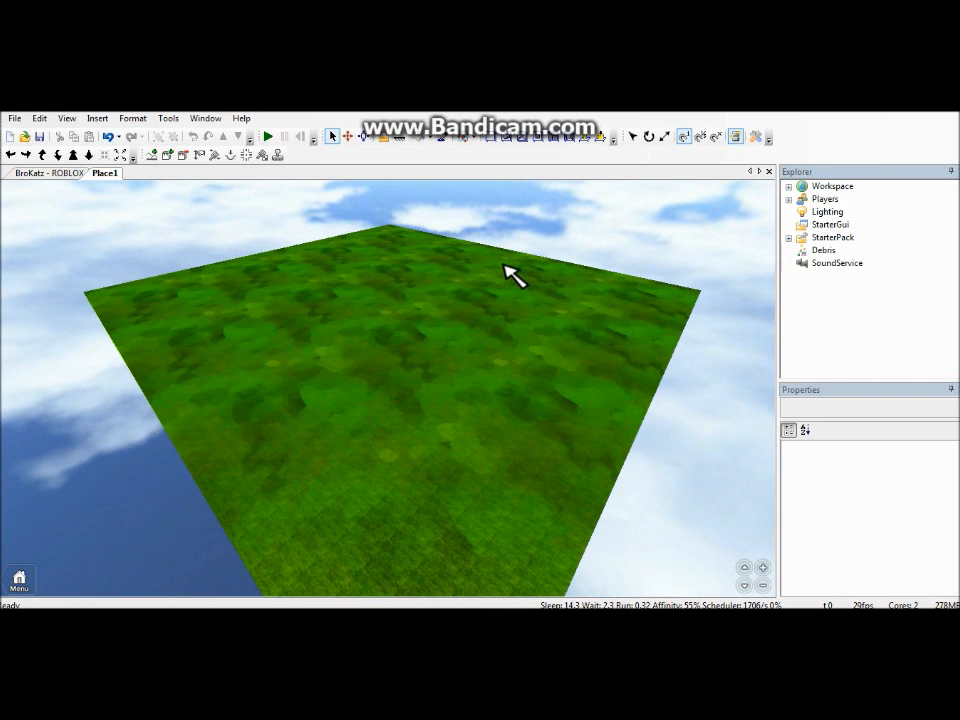
scroll(360, 381, "down", 5)
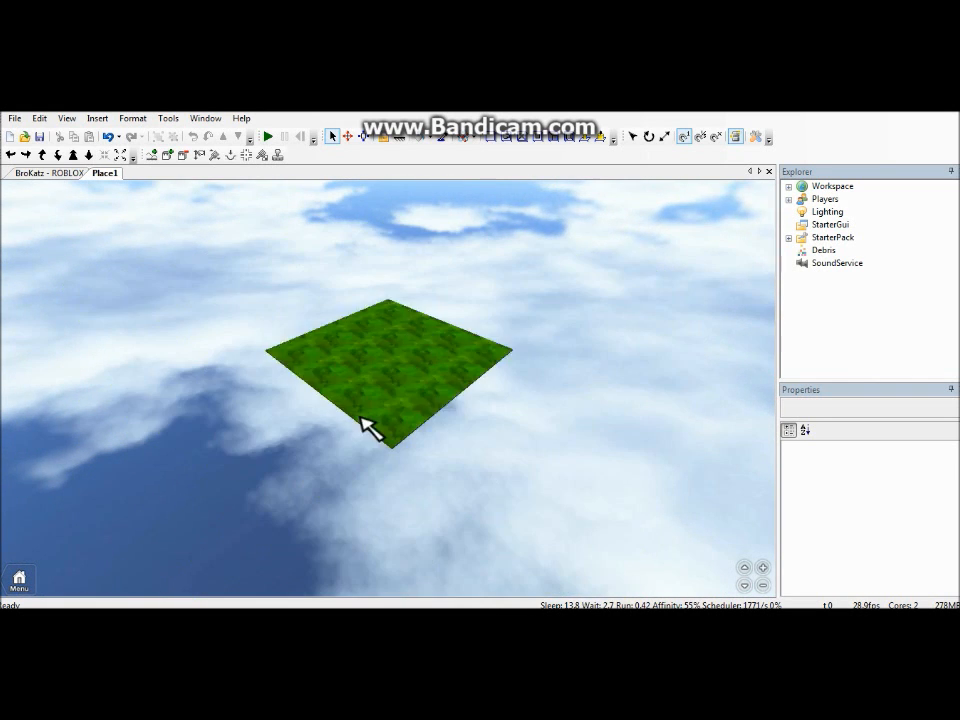
scroll(491, 471, "up", 8)
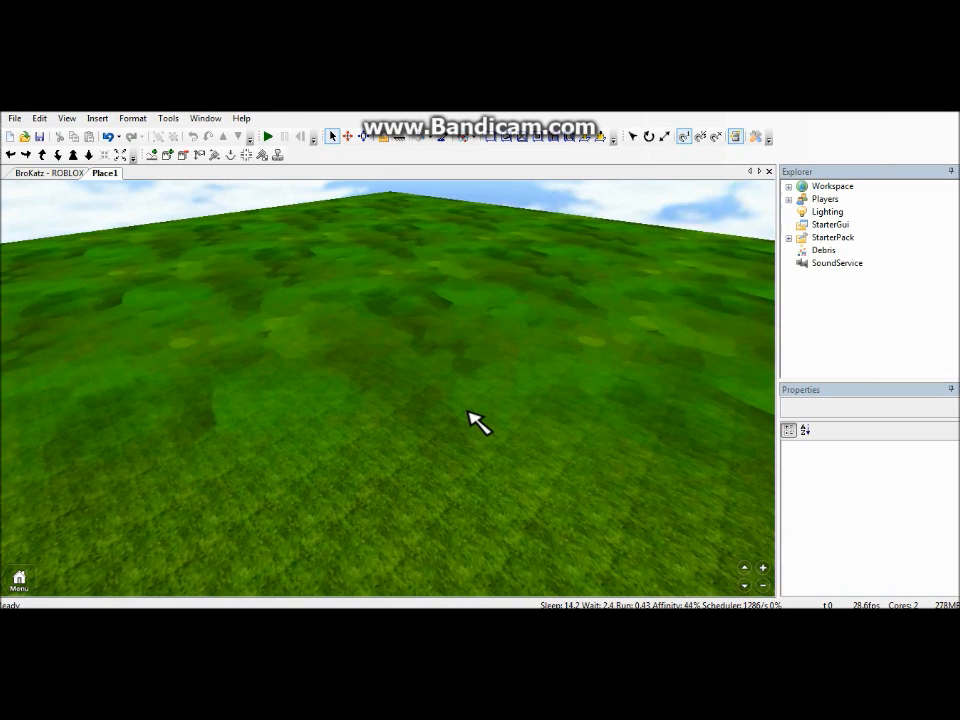
right_click_drag(467, 411, 542, 411)
scroll(634, 390, "down", 5)
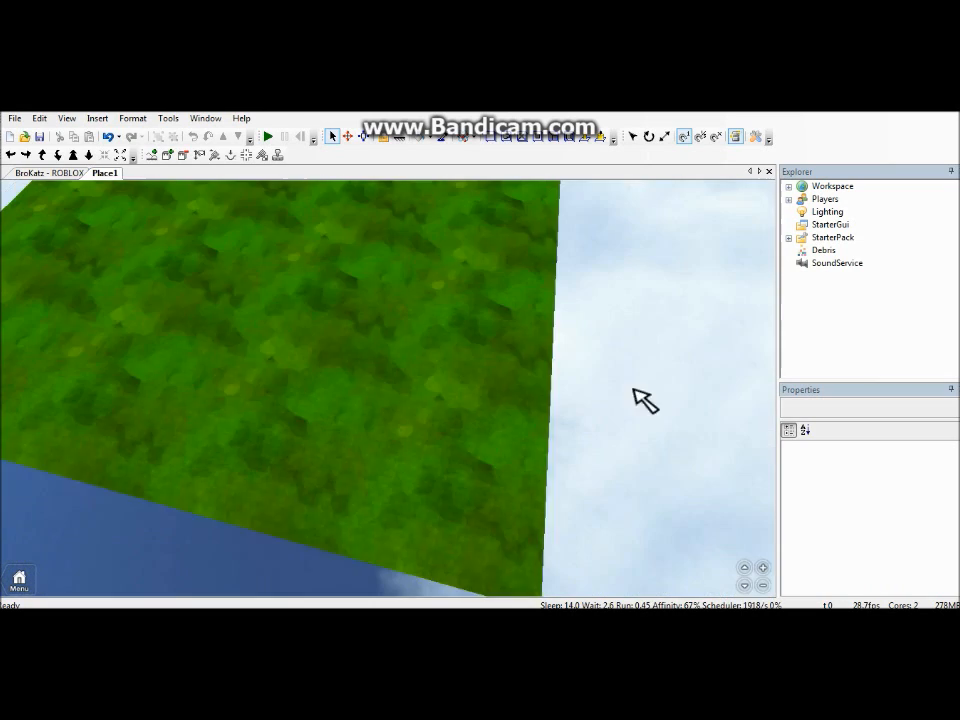
right_click_drag(418, 290, 320, 208)
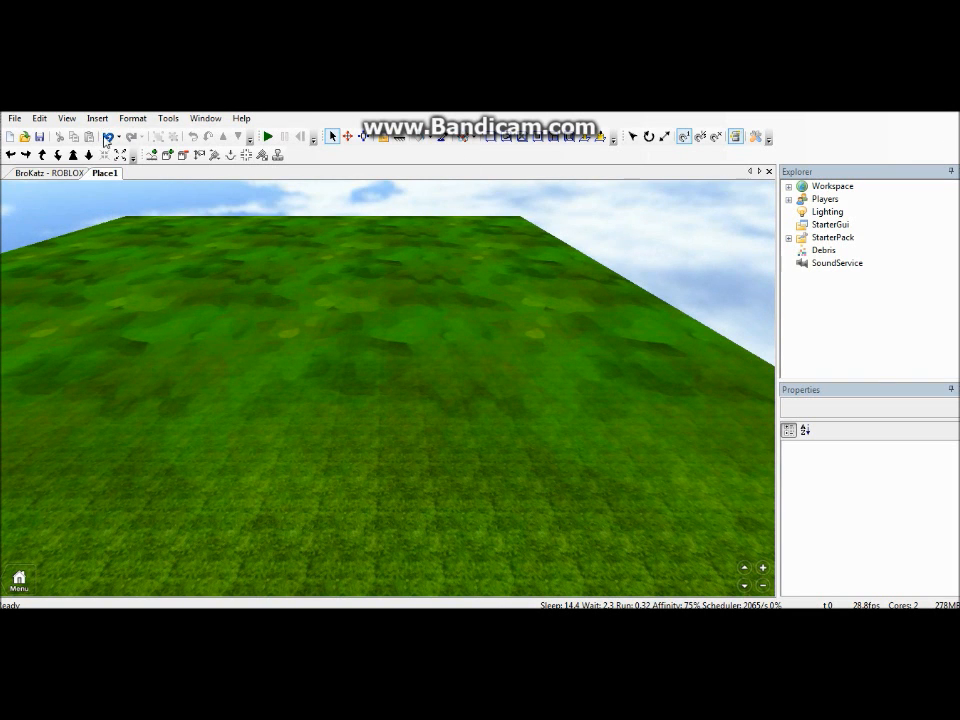
Step: Show the Toolbox with its ROBLOX Sets category displayed
left_click(66, 118)
left_click(90, 148)
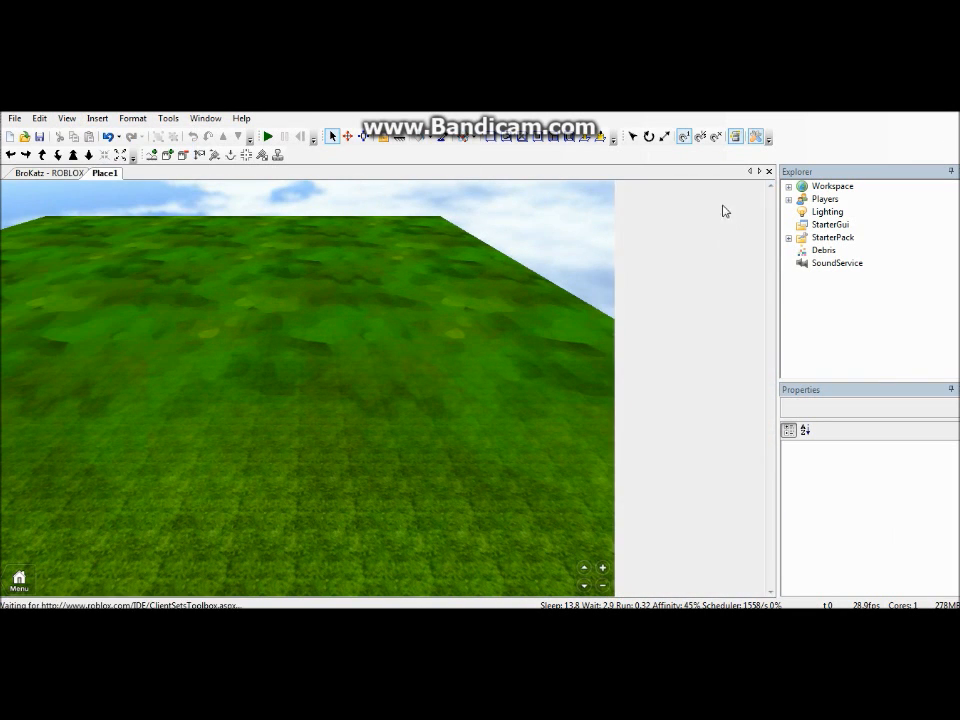
left_click(707, 202)
left_click(646, 201)
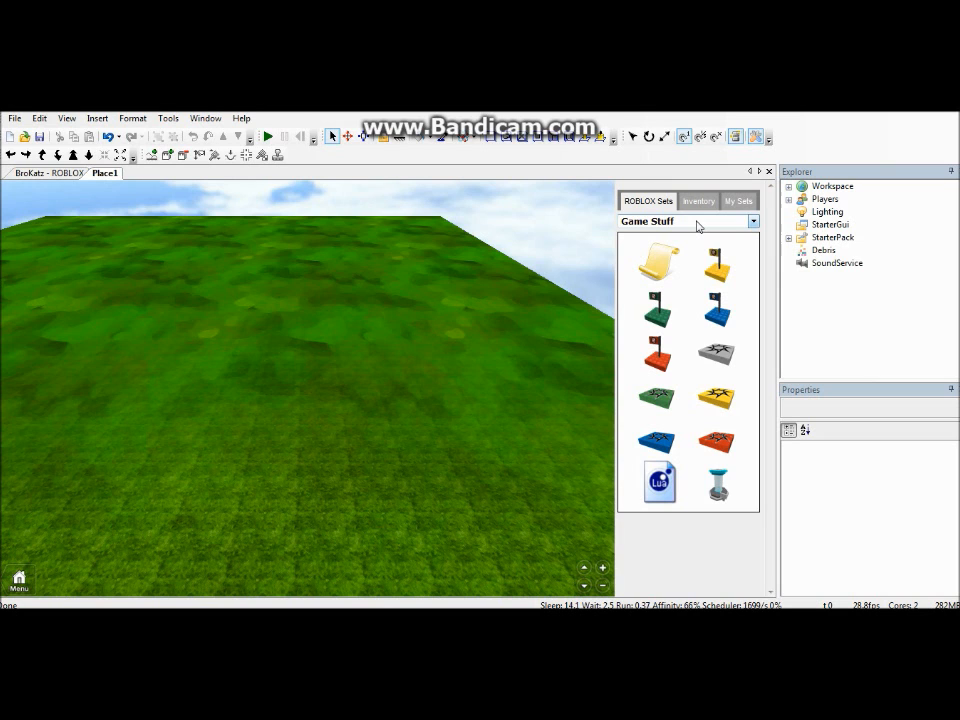
left_click(66, 118)
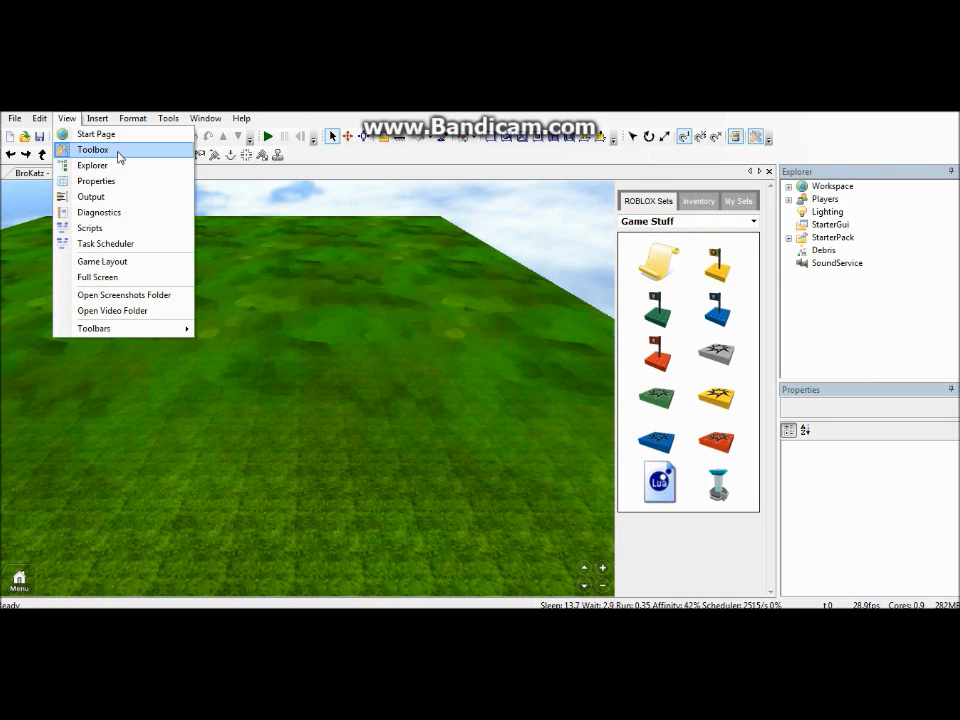
left_click(583, 171)
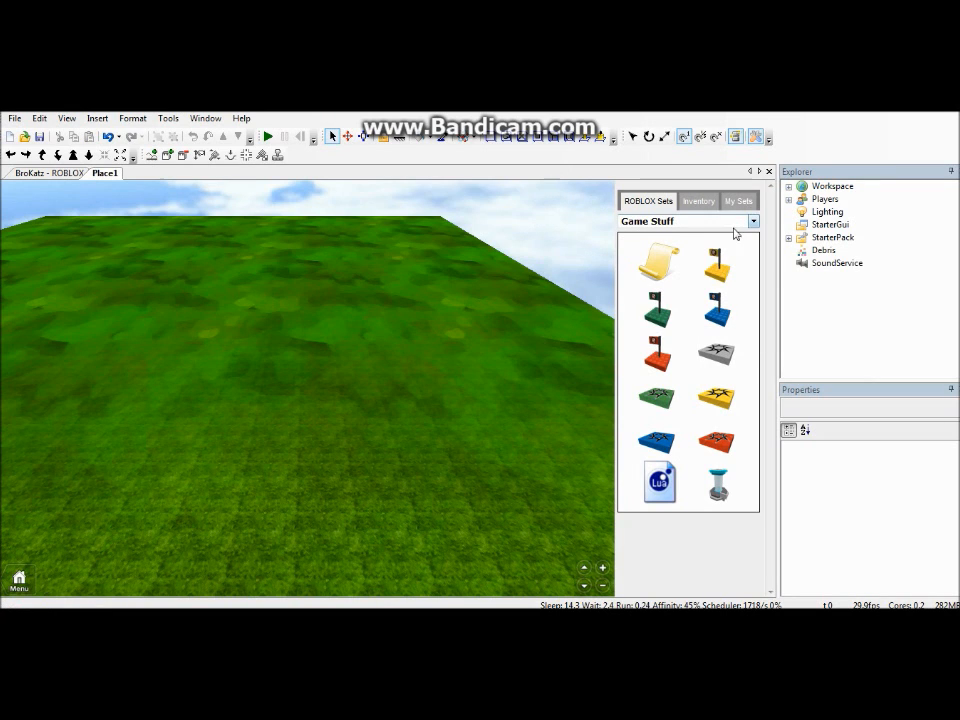
Step: Browse the Weapons and Bricks sets in the Toolbox, and return to the Game Stuff set
left_click(664, 221)
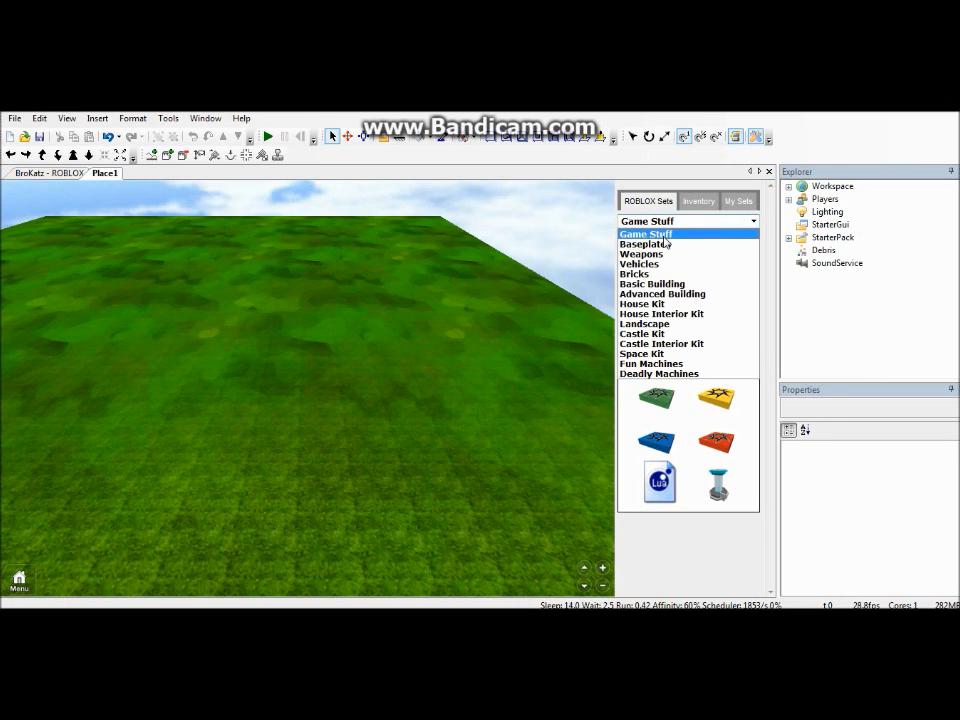
left_click(658, 256)
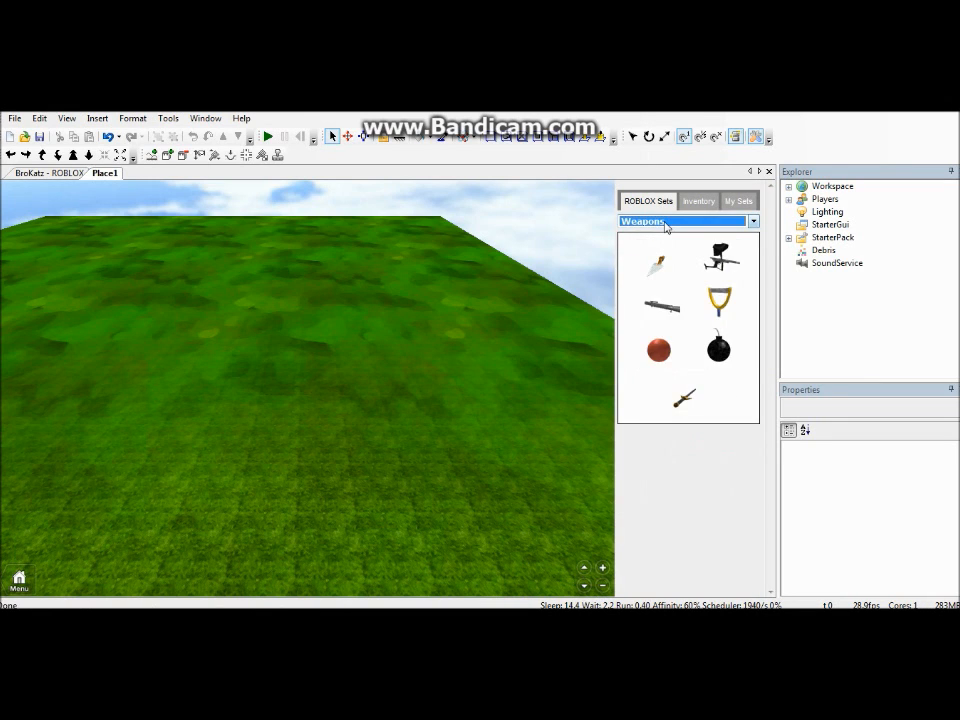
left_click(665, 223)
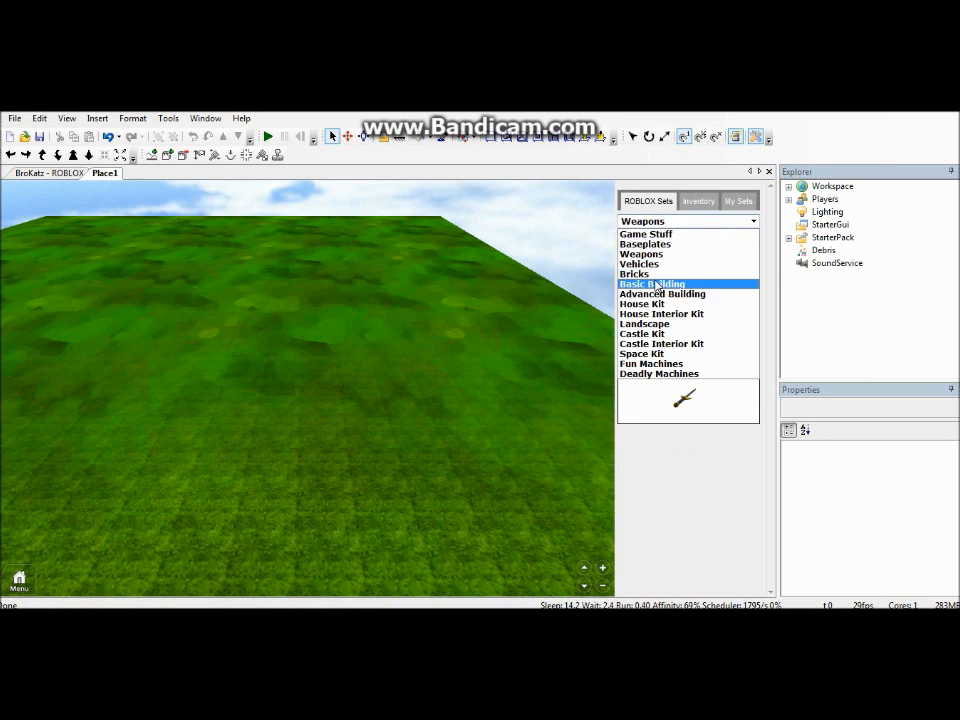
left_click(655, 274)
left_click(666, 222)
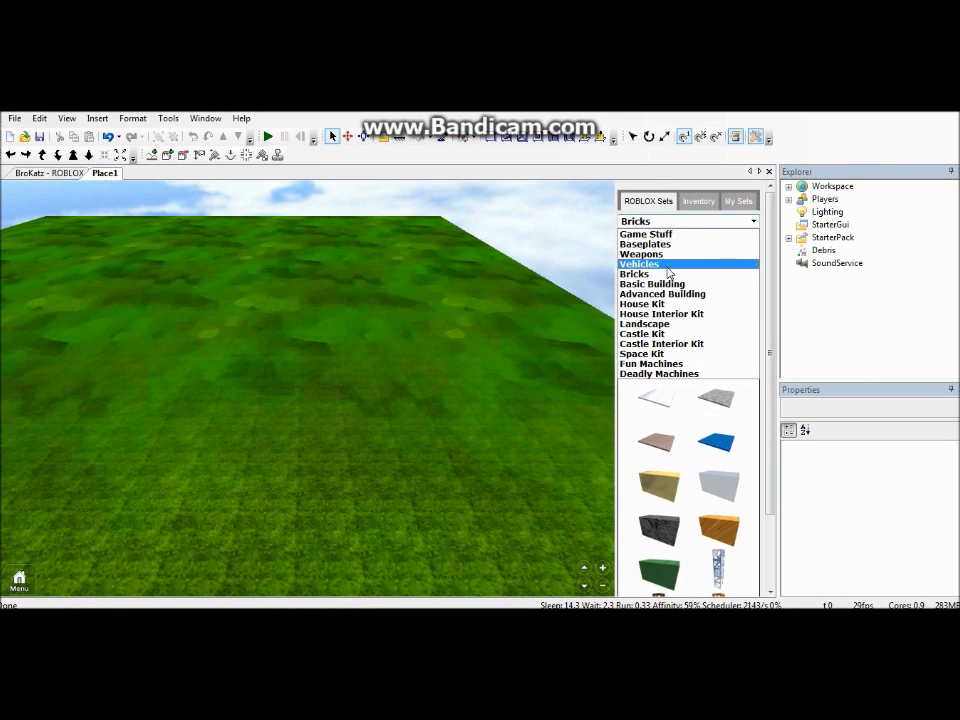
left_click(664, 234)
scroll(660, 245, "down", 5)
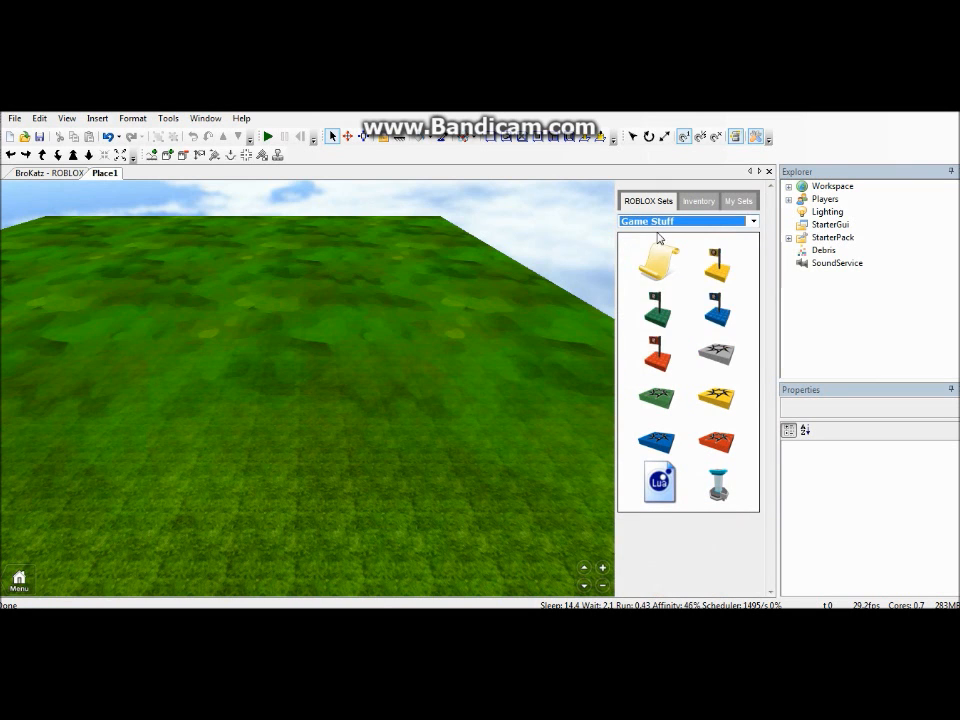
Step: View the Weapons set and the list of available ROBLOX Sets in the Toolbox, and return to Game Stuff
left_click(668, 221)
right_click_drag(484, 240, 484, 238)
right_click_drag(568, 294, 570, 280)
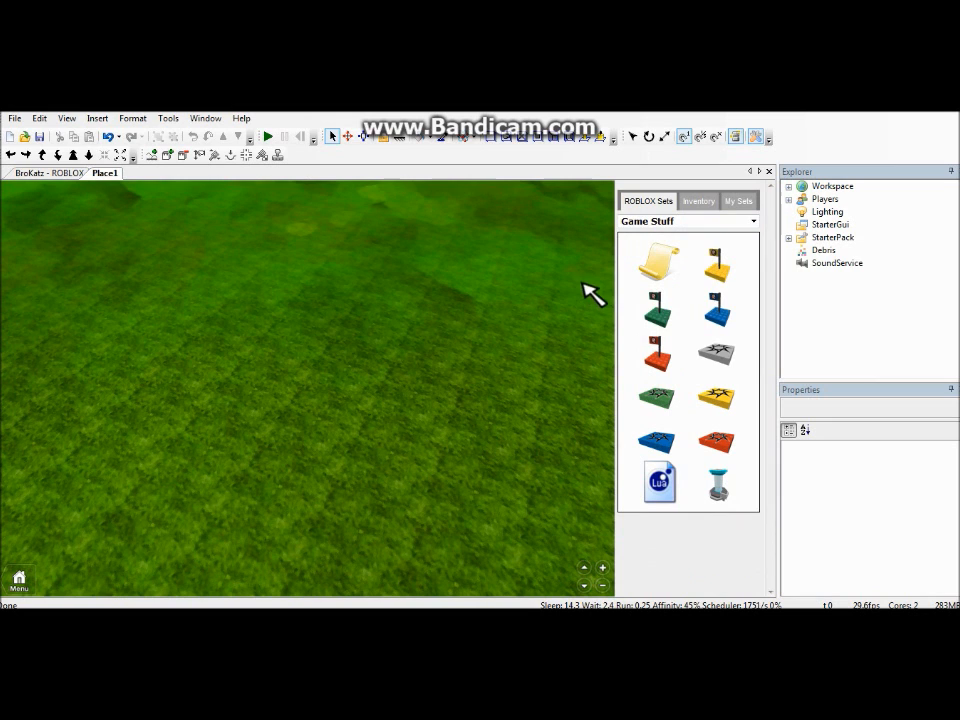
left_click(703, 223)
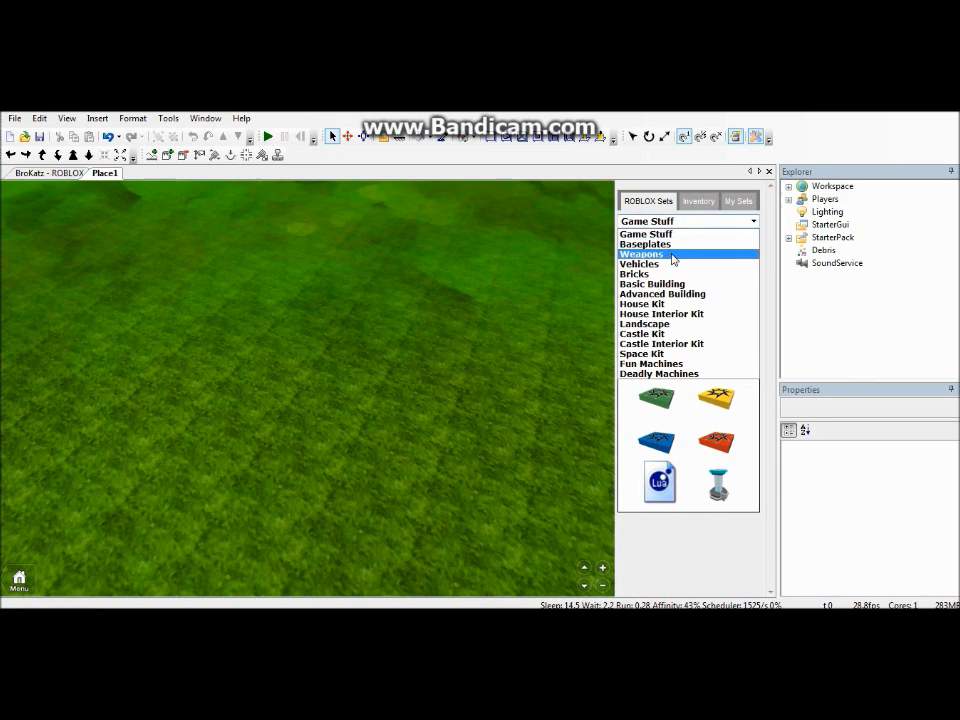
left_click(672, 254)
left_click(685, 225)
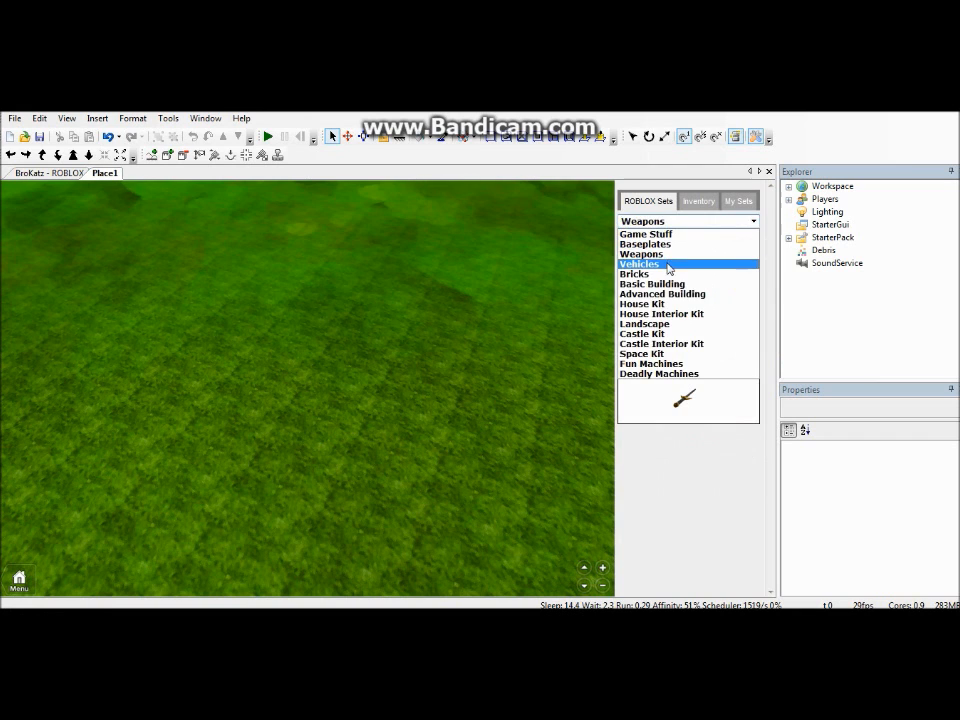
left_click(478, 292)
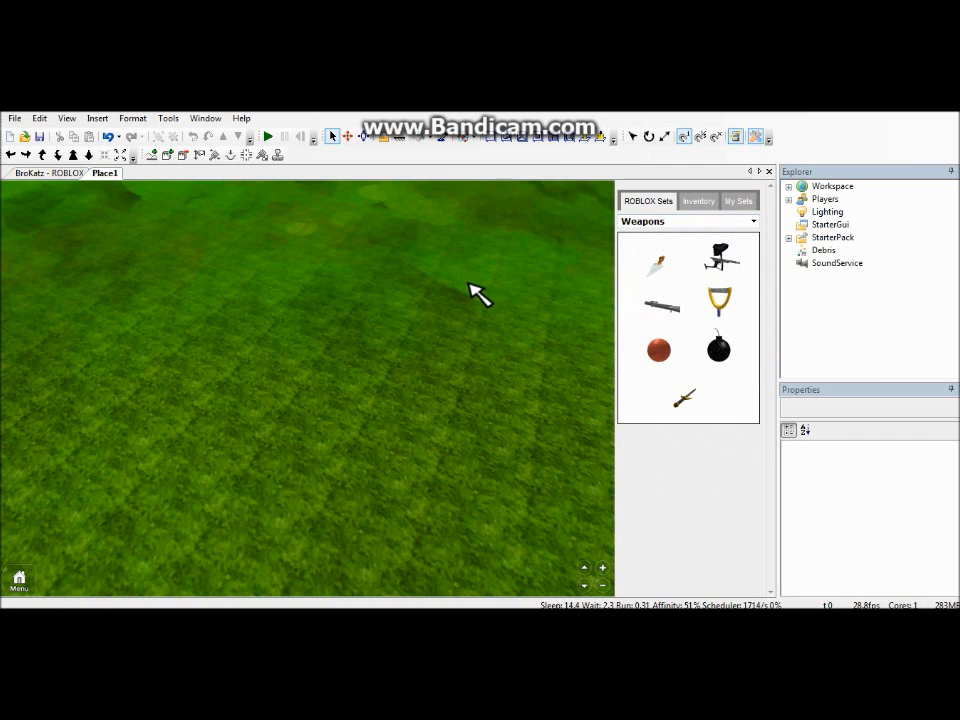
left_click(700, 222)
left_click(672, 234)
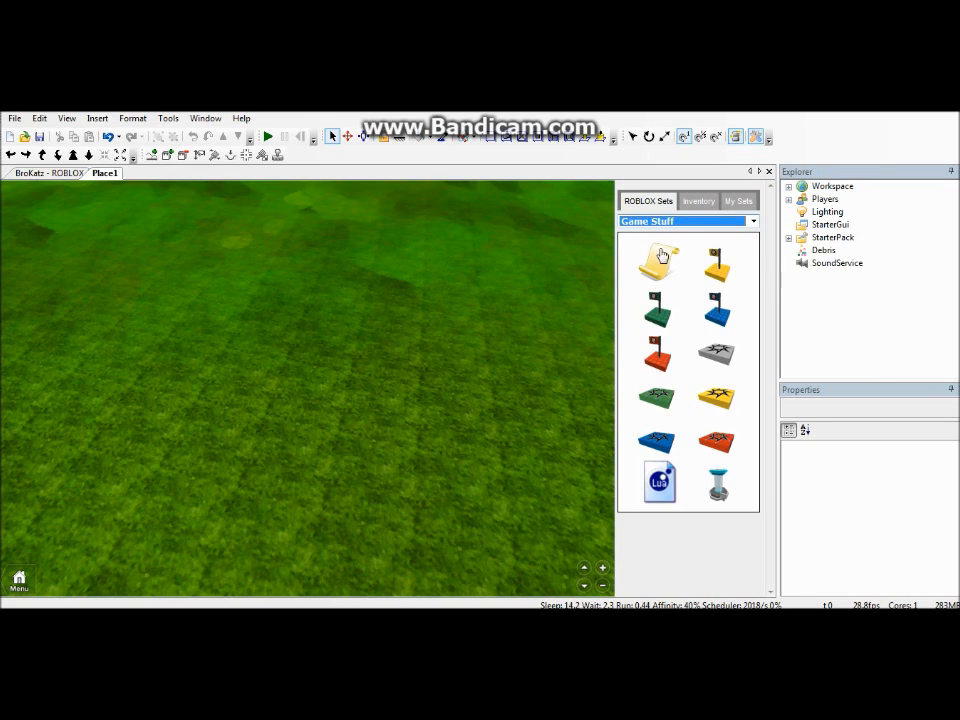
Step: Browse My Decals, Free Models and Free Decals in the Toolbox Inventory
right_click_drag(386, 298, 386, 330)
left_click(697, 201)
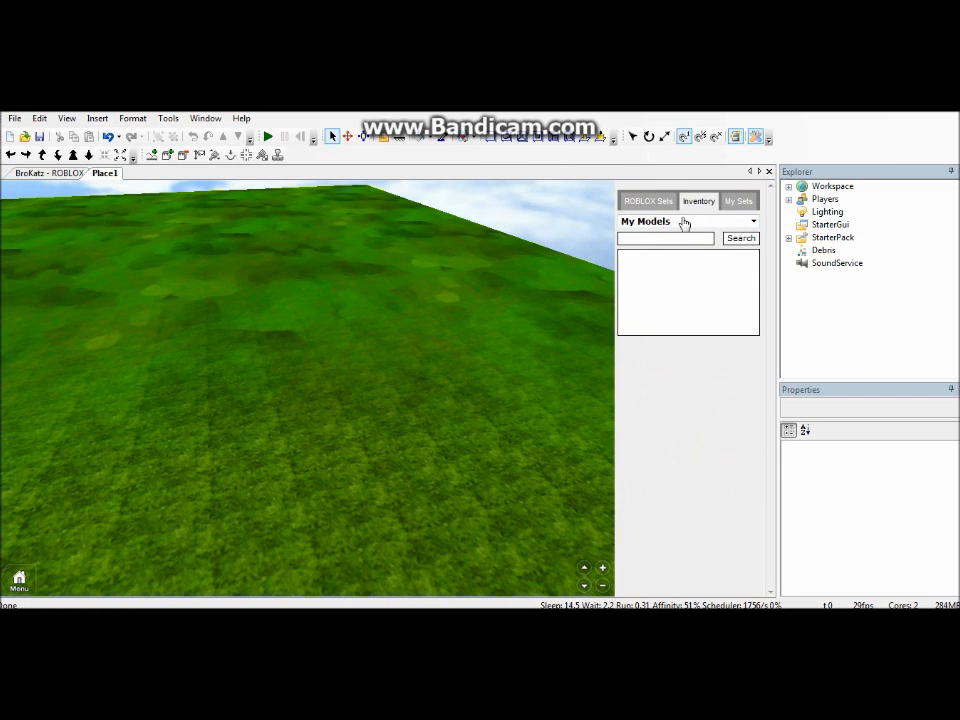
left_click(682, 222)
left_click(676, 244)
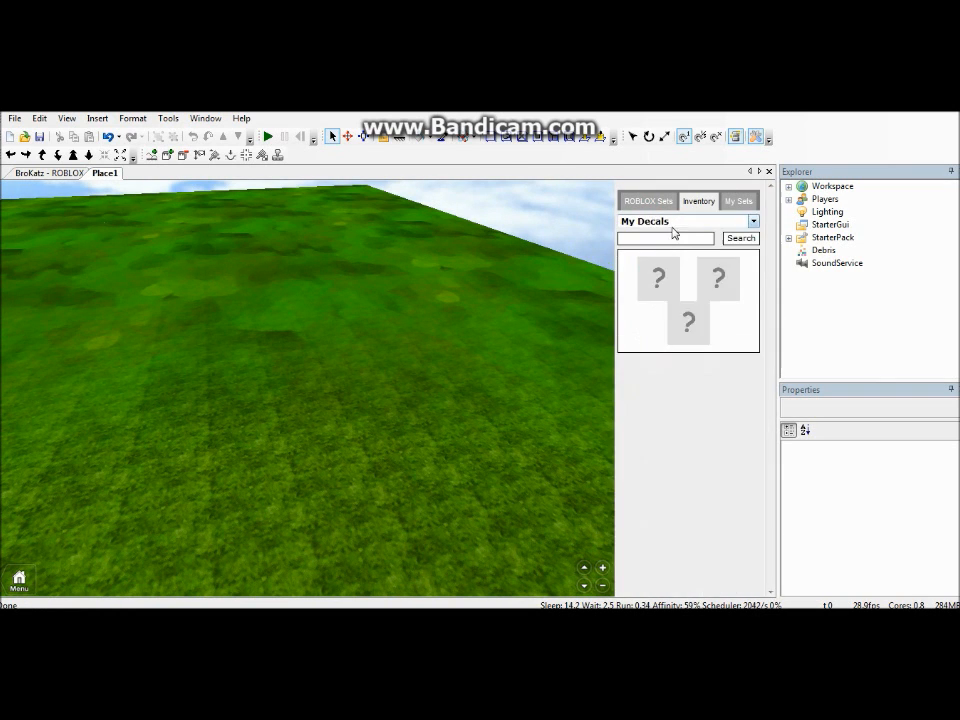
left_click(680, 222)
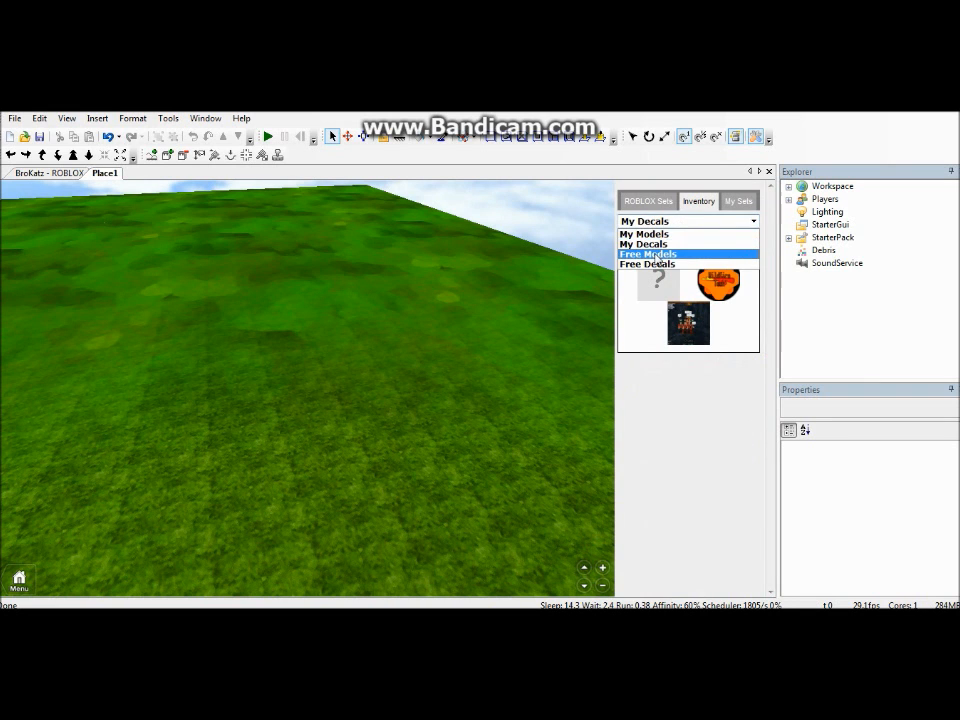
left_click(660, 254)
right_click_drag(431, 281, 428, 280)
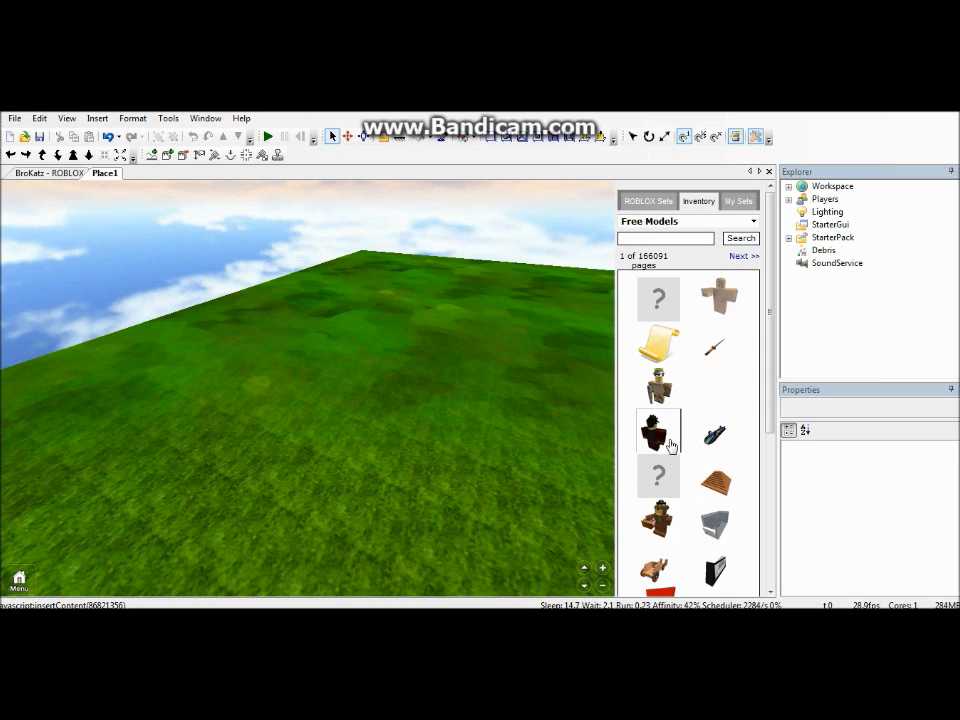
left_click(679, 221)
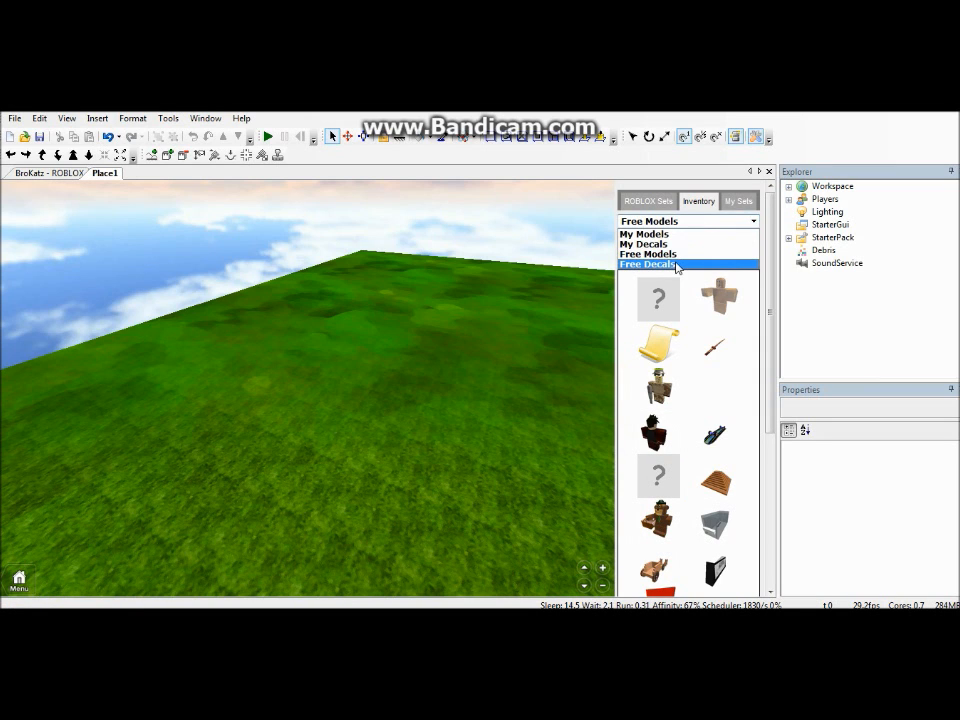
left_click(677, 264)
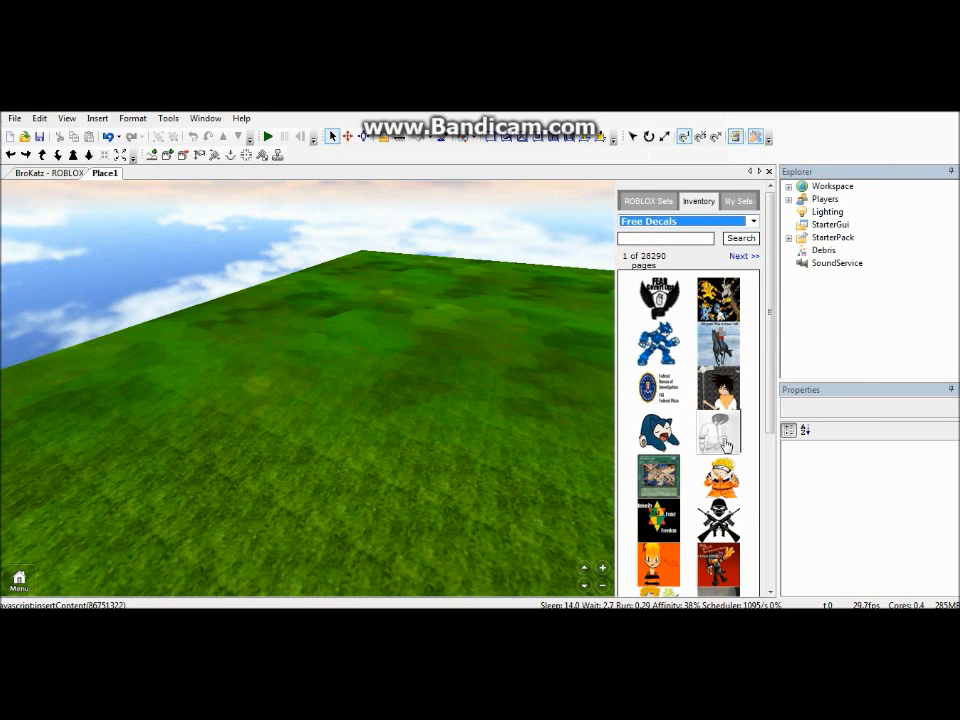
Step: Look through My Models in the Toolbox Inventory, and view the My Sets category
left_click(674, 230)
left_click(672, 234)
scroll(720, 381, "down", 3)
scroll(729, 343, "up", 3)
scroll(681, 484, "down", 3)
scroll(724, 386, "up", 3)
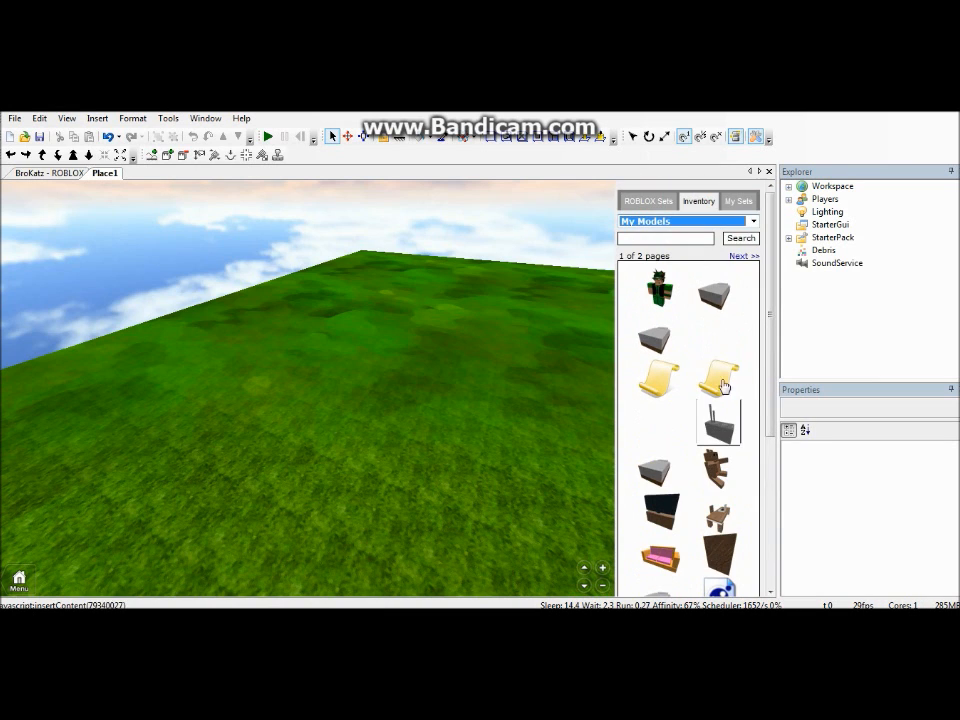
left_click(737, 200)
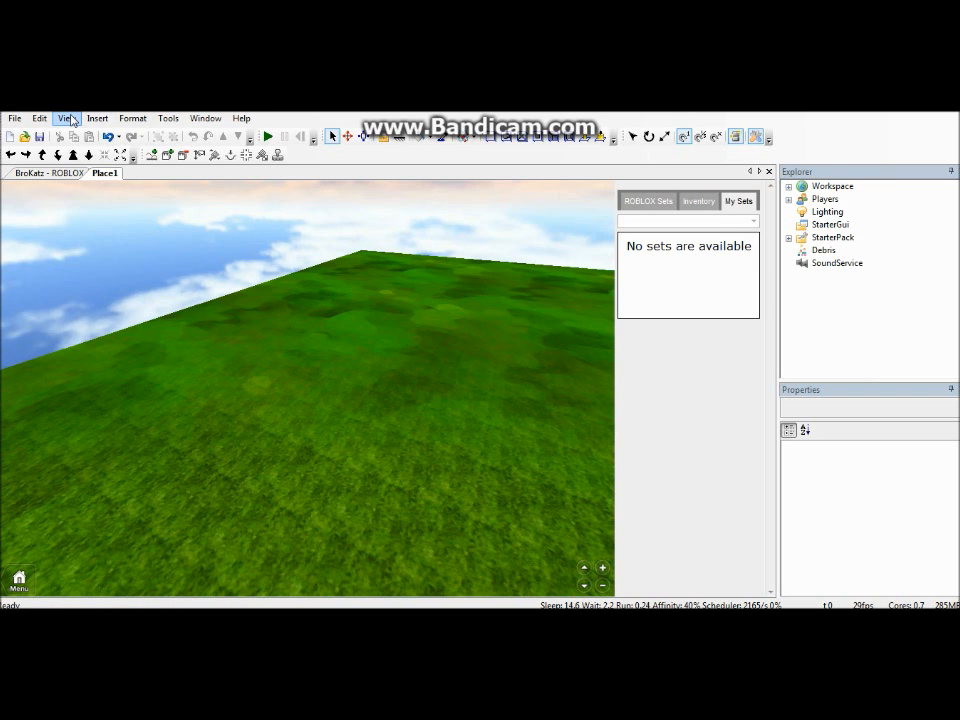
right_click_drag(253, 327, 387, 334)
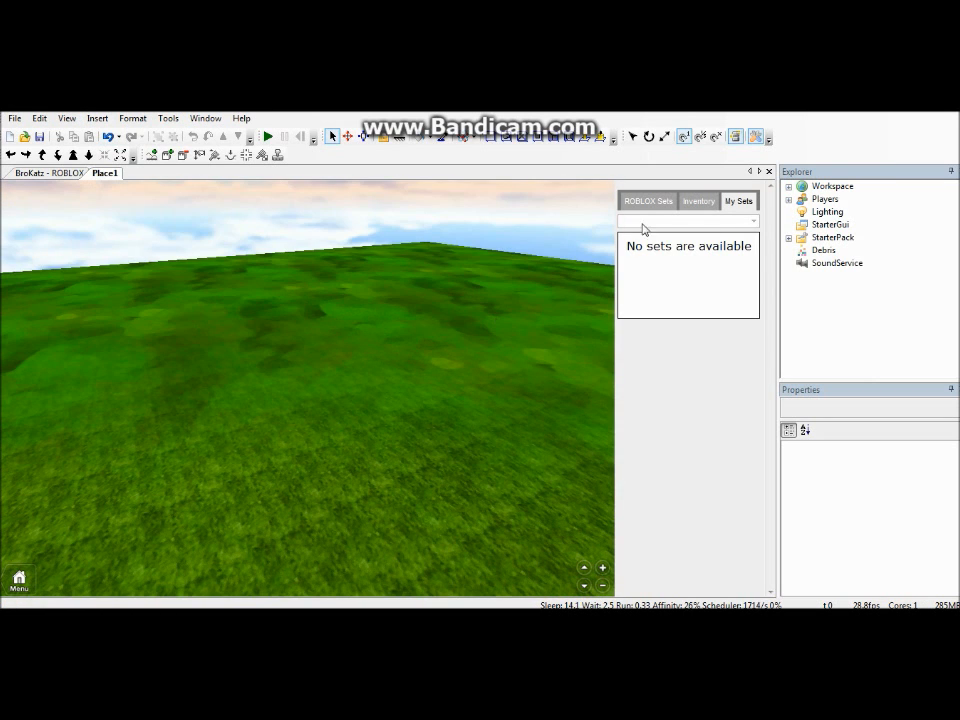
Step: Insert the green brick from the Bricks collection of the ROBLOX Sets onto the baseplate
left_click(650, 201)
left_click(692, 222)
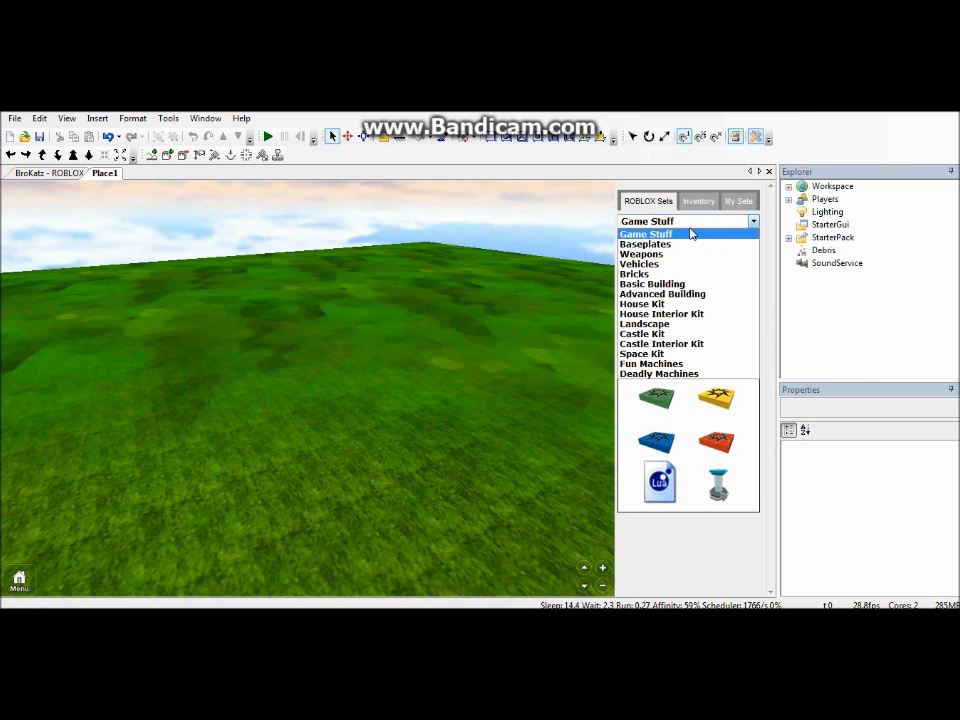
left_click(636, 275)
right_click_drag(480, 285, 468, 365)
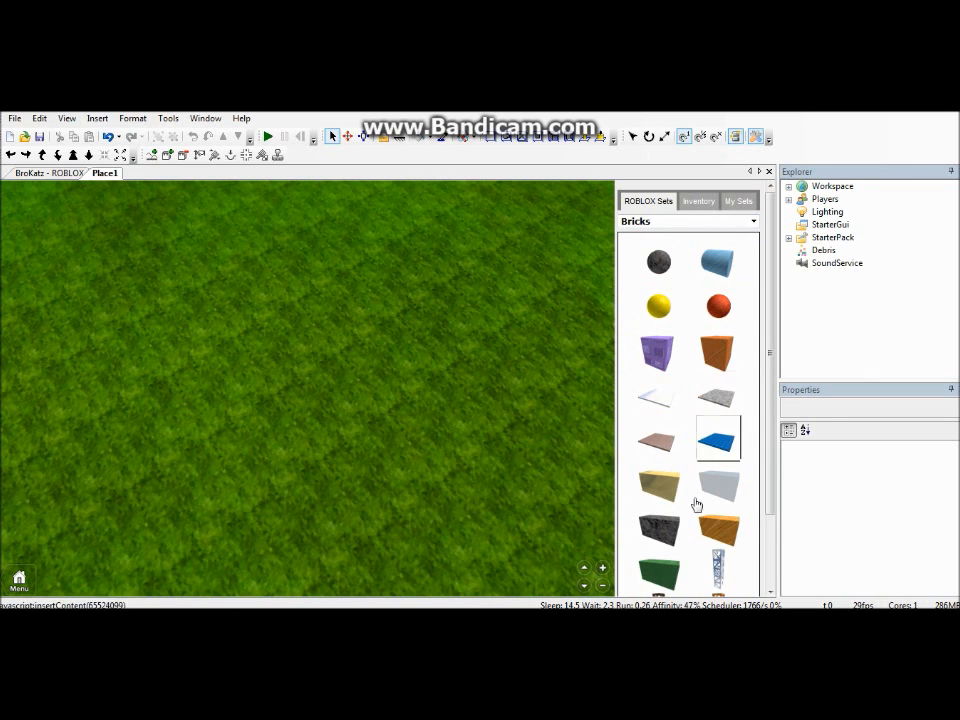
left_click(660, 562)
right_click_drag(443, 378, 443, 375)
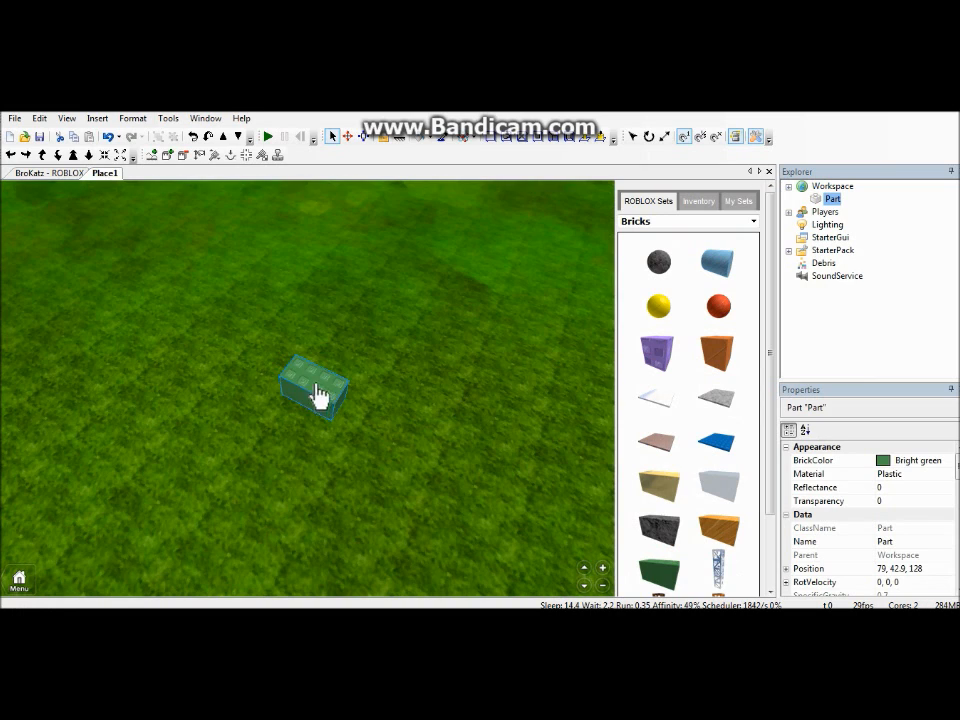
Step: Move the green brick freely across the grass baseplate and deselect it
left_click_drag(317, 390, 342, 364)
right_click_drag(428, 390, 390, 392)
key("w")
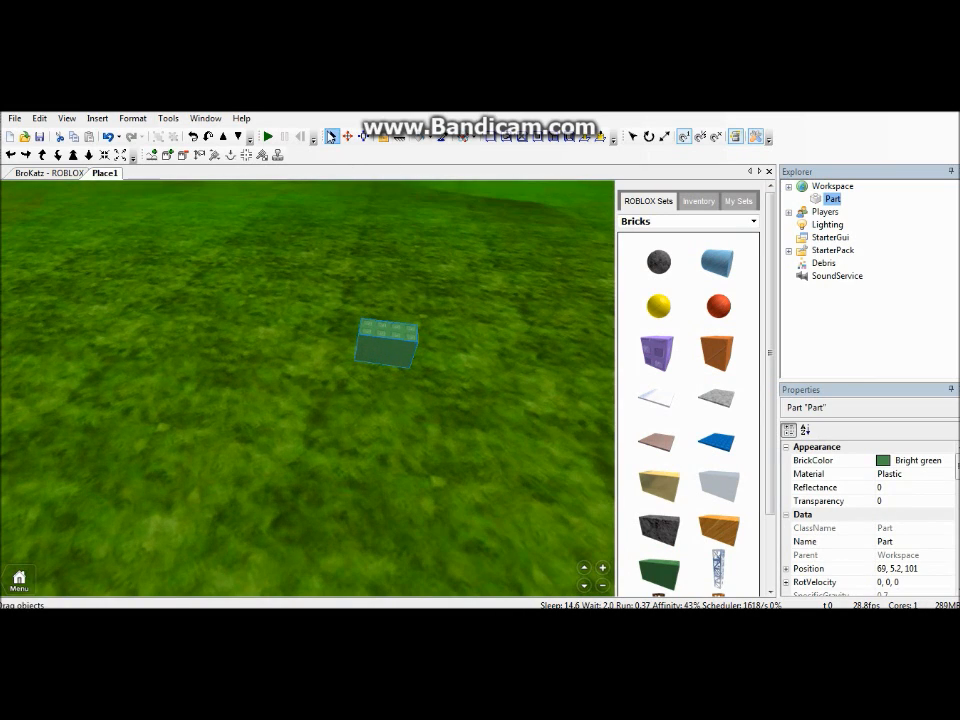
left_click_drag(392, 349, 214, 296)
left_click(402, 256)
right_click_drag(402, 256, 316, 158)
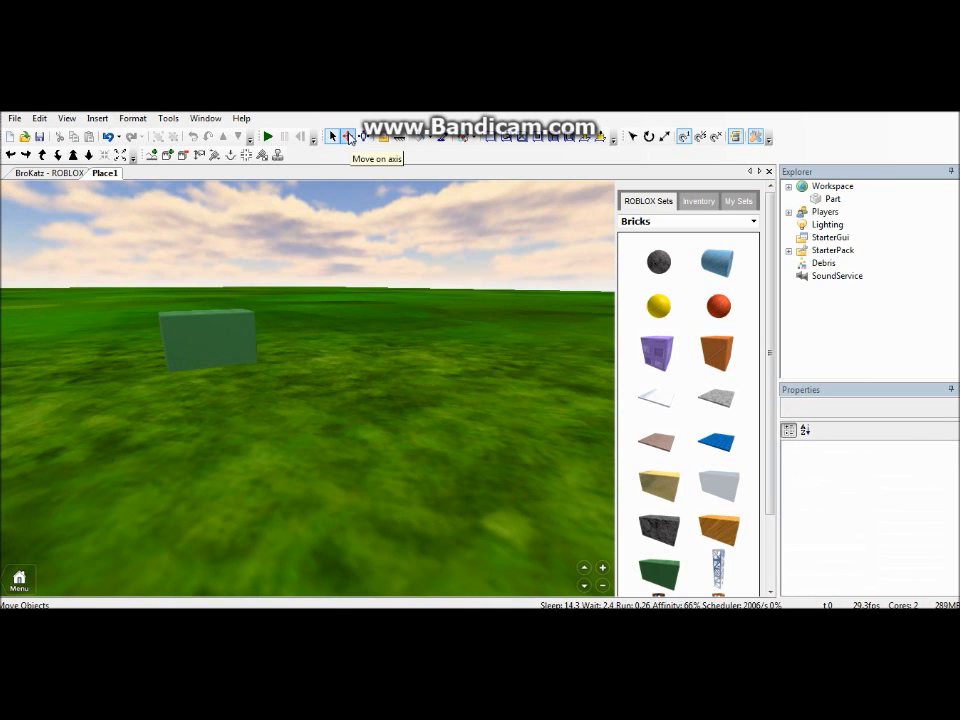
Step: Shift the green brick along its axes with the Move on axis tool
left_click(349, 138)
right_click_drag(297, 338, 258, 408)
left_click_drag(198, 402, 374, 420)
right_click_drag(375, 440, 495, 394)
left_click_drag(492, 394, 339, 345)
right_click_drag(339, 345, 366, 350)
left_click(366, 350)
key("w")
key("d")
scroll(366, 151, "down", 2)
Step: Try the Resize tool on the green brick and deselect it
left_click(364, 139)
left_click_drag(186, 309, 252, 289)
left_click(369, 298)
right_click_drag(369, 298, 369, 298)
scroll(361, 292, "up", 2)
key("a")
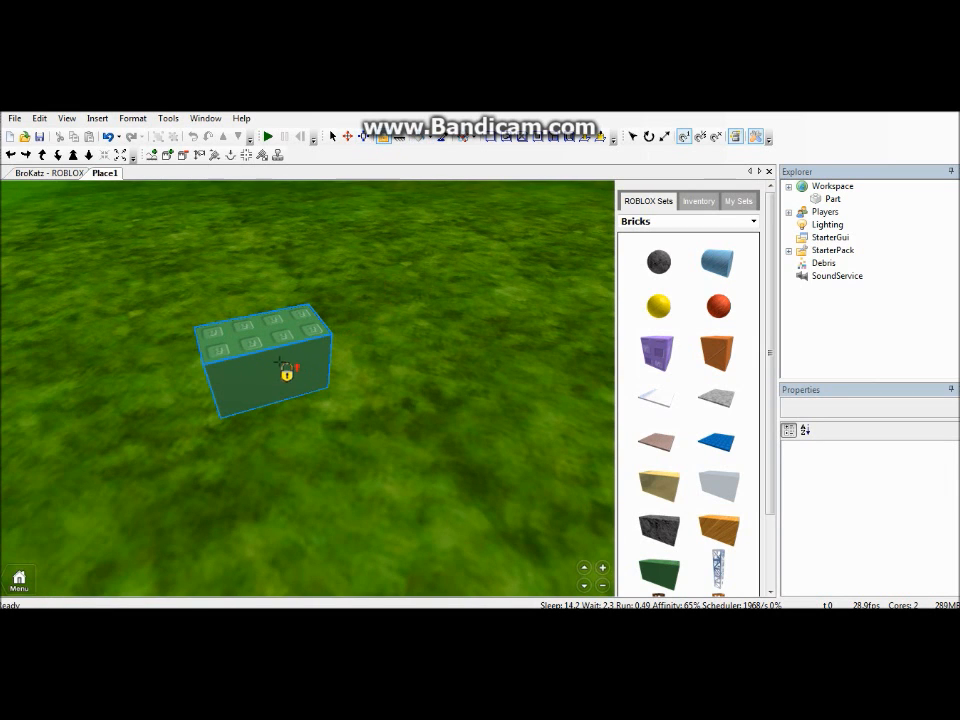
Step: Demonstrate the Lock tool over the green brick, and return to the selection tool
left_click(333, 136)
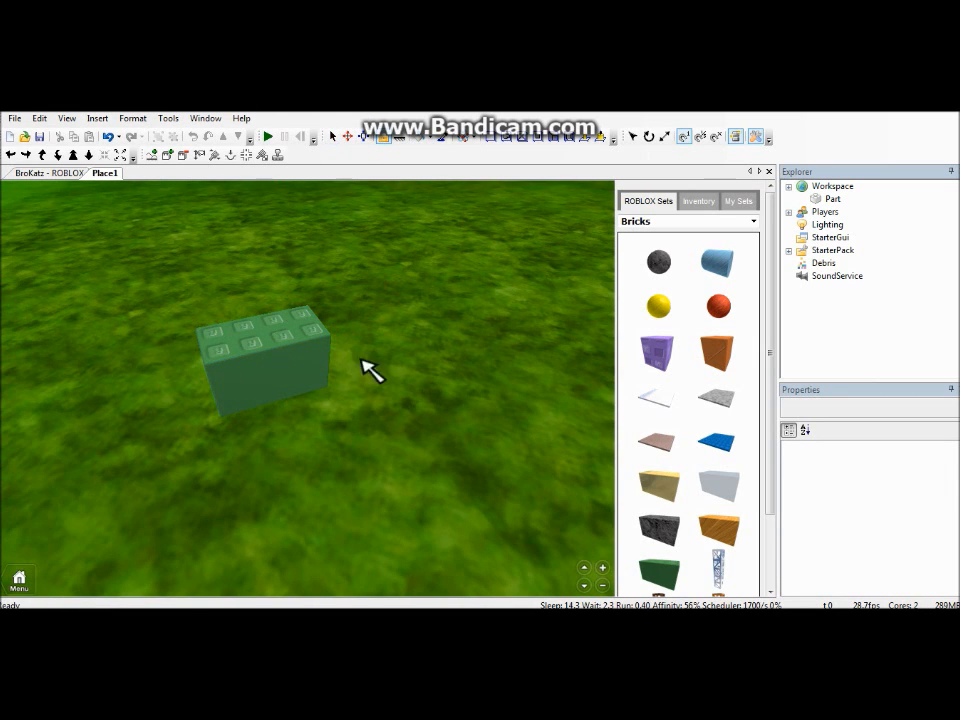
scroll(369, 369, "down", 3)
scroll(280, 383, "up", 3)
left_click(383, 136)
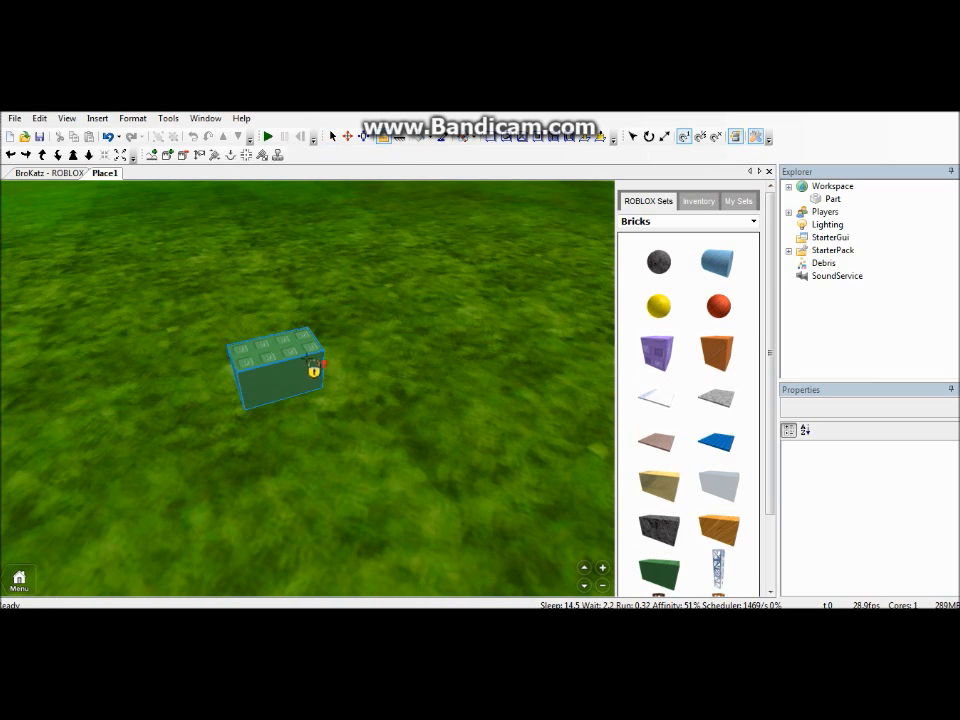
left_click(333, 136)
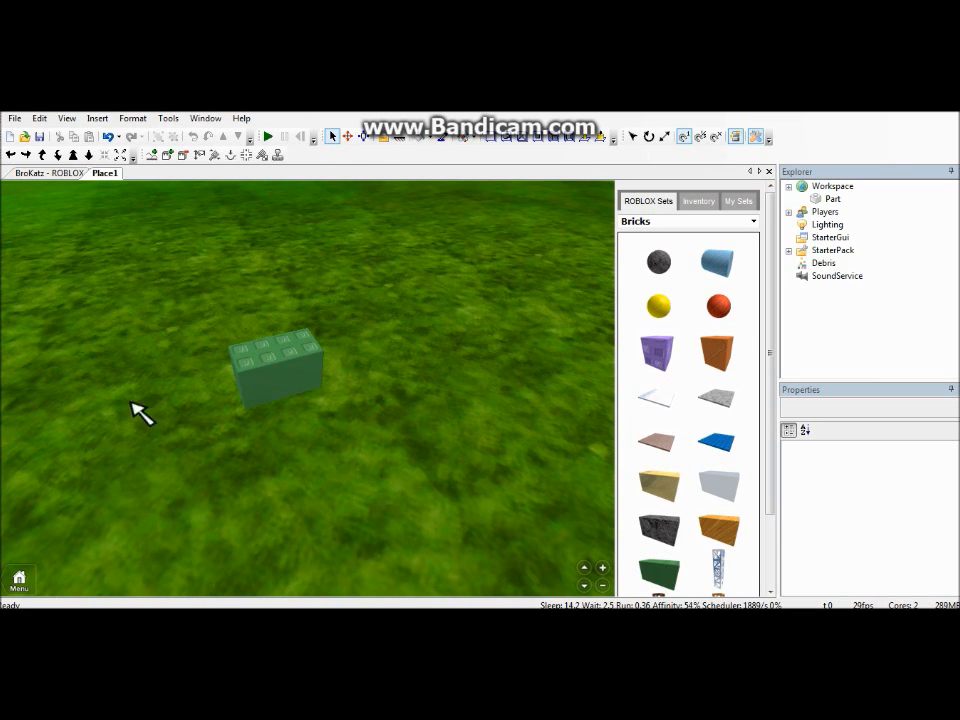
Step: Move the green brick to another spot on the grass, deselect it, and view it from different angles
left_click_drag(255, 388, 328, 328)
right_click_drag(457, 349, 457, 349)
left_click(403, 516)
scroll(403, 514, "up", 2)
right_click_drag(403, 514, 403, 514)
scroll(412, 431, "down", 2)
right_click_drag(412, 431, 426, 334)
scroll(426, 334, "up", 2)
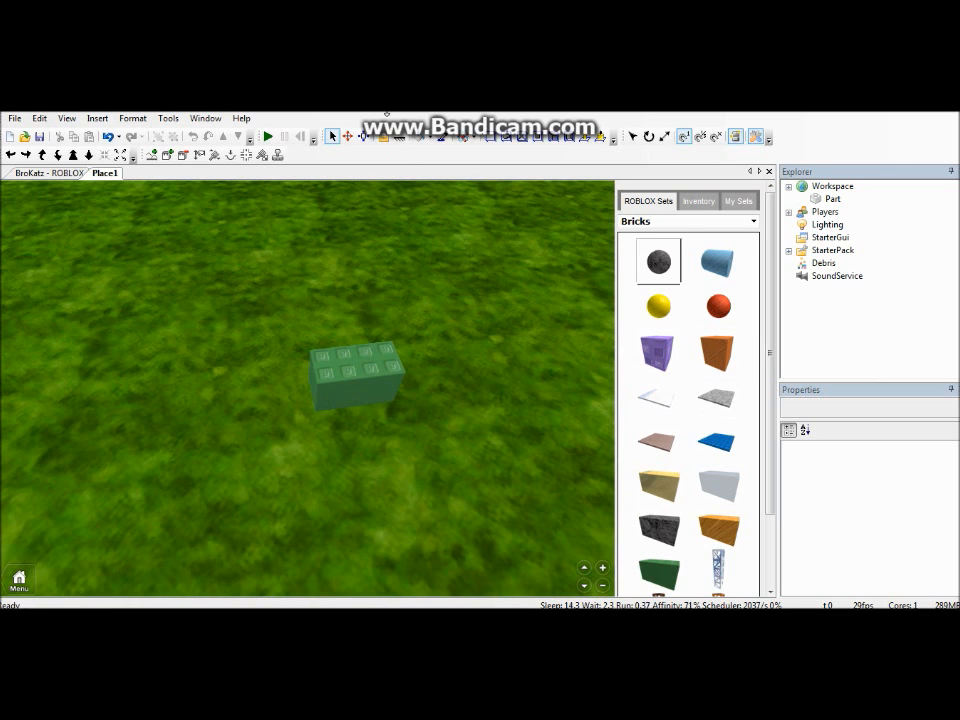
Step: Alternate between the Lock and selection tools over the green brick, and activate the Anchor tool
left_click(383, 136)
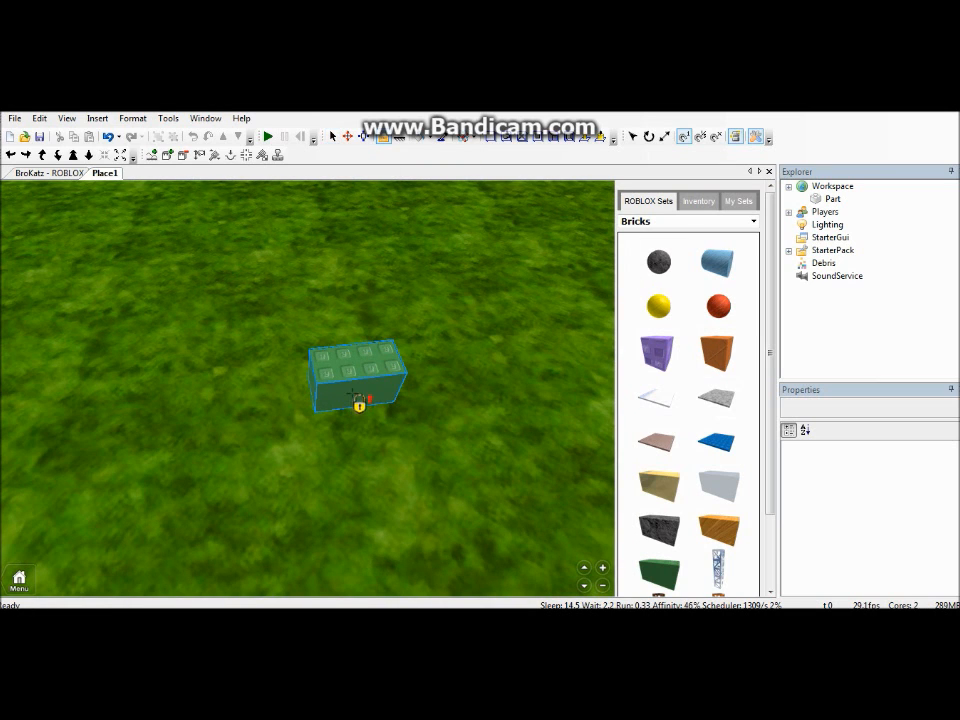
left_click(331, 136)
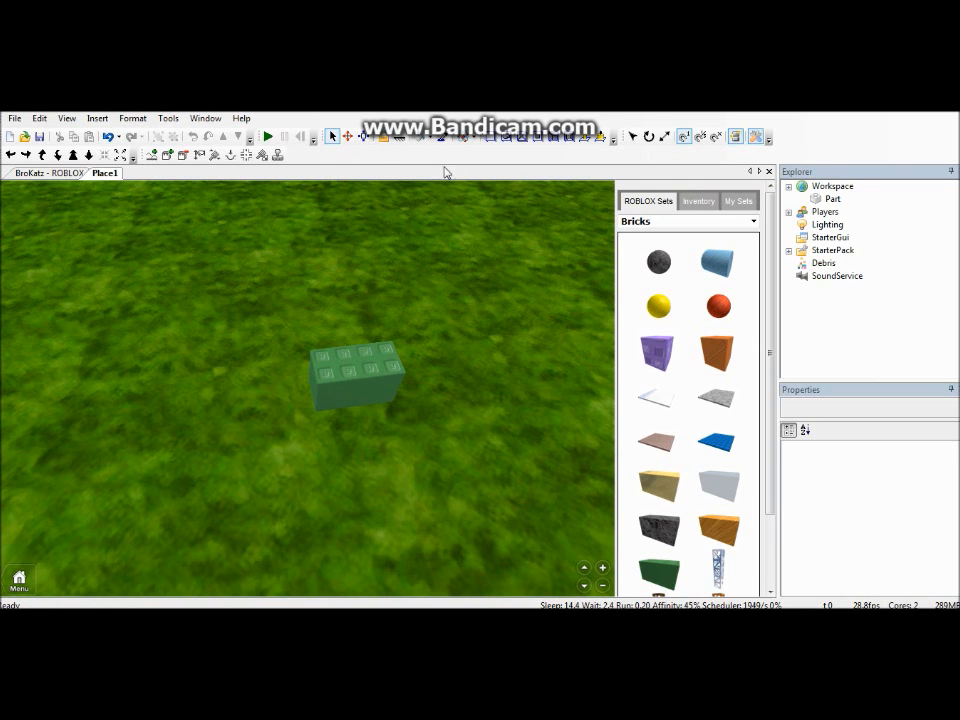
left_click(383, 136)
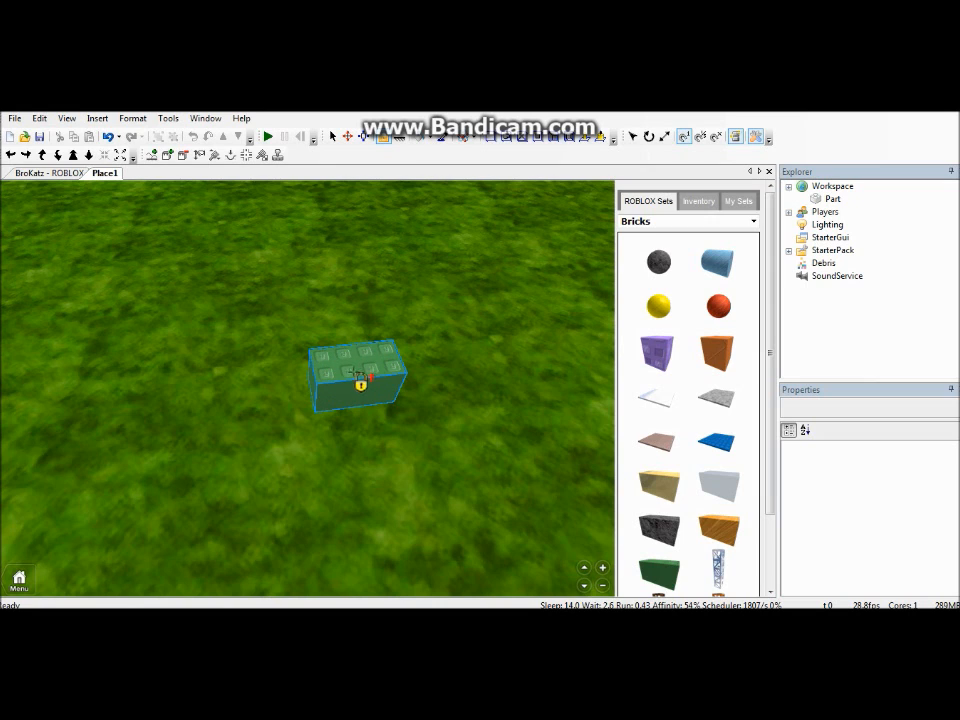
left_click(403, 144)
Step: Raise the green brick above the baseplate to a height of about 22.8 with Move on axis, and deselect it
left_click(349, 377)
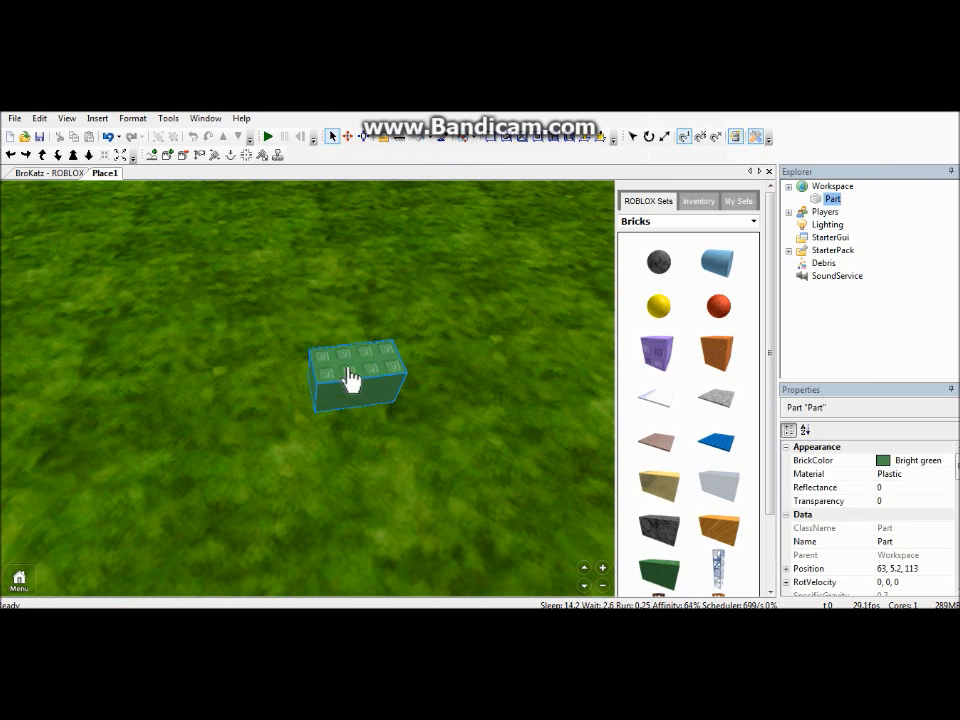
left_click(350, 142)
left_click_drag(366, 312, 430, 314)
right_click_drag(430, 314, 432, 312)
left_click_drag(433, 317, 432, 312)
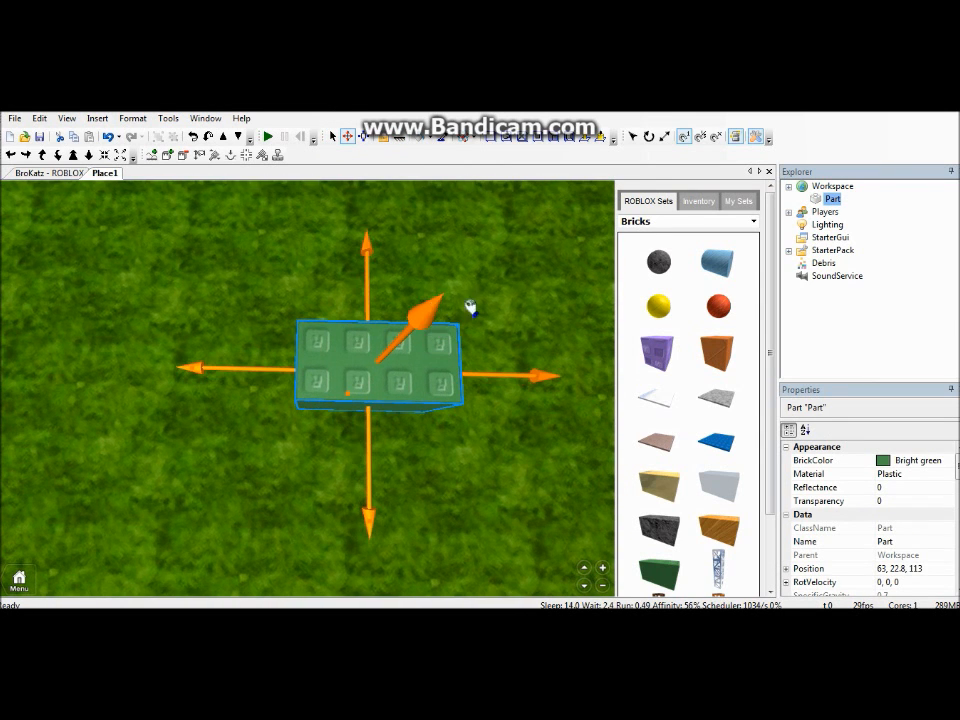
left_click(542, 277)
right_click_drag(542, 277, 234, 243)
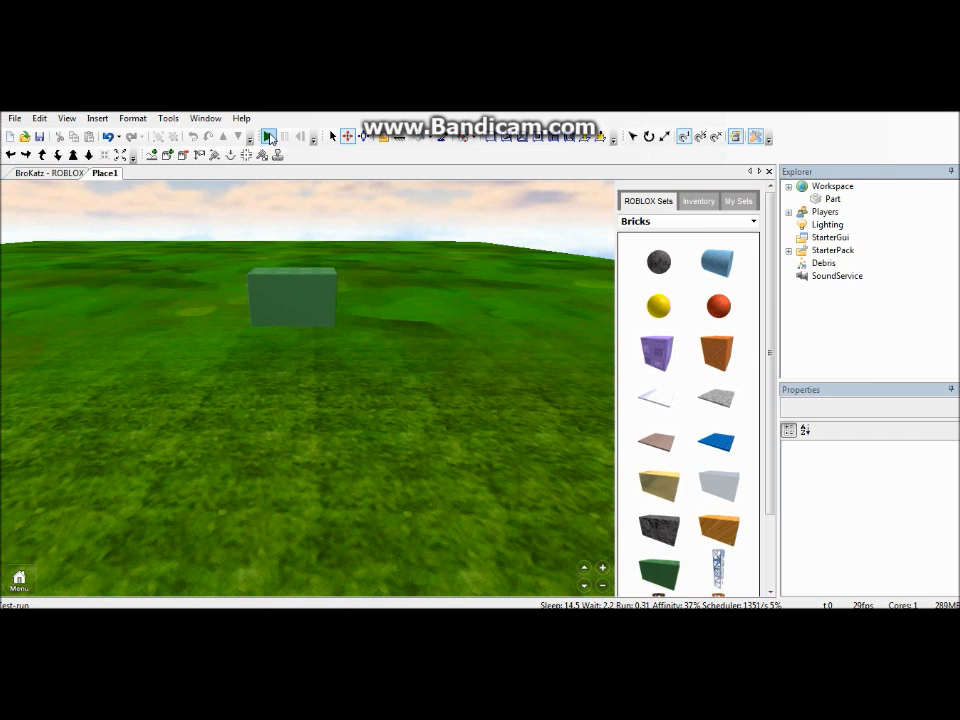
Step: Run the place as a test simulation with the brick in mid-air, and resume the run after a pause
left_click(268, 136)
mouse_move(389, 289)
right_mouse_down()
mouse_move(418, 290)
mouse_move(389, 277)
right_mouse_up()
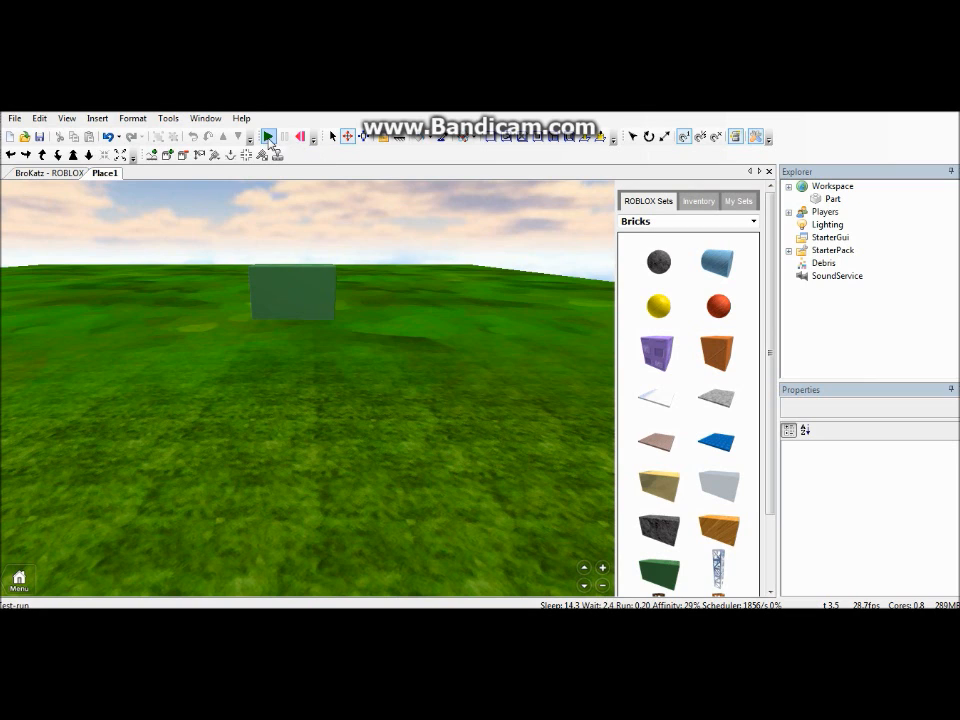
left_click(268, 137)
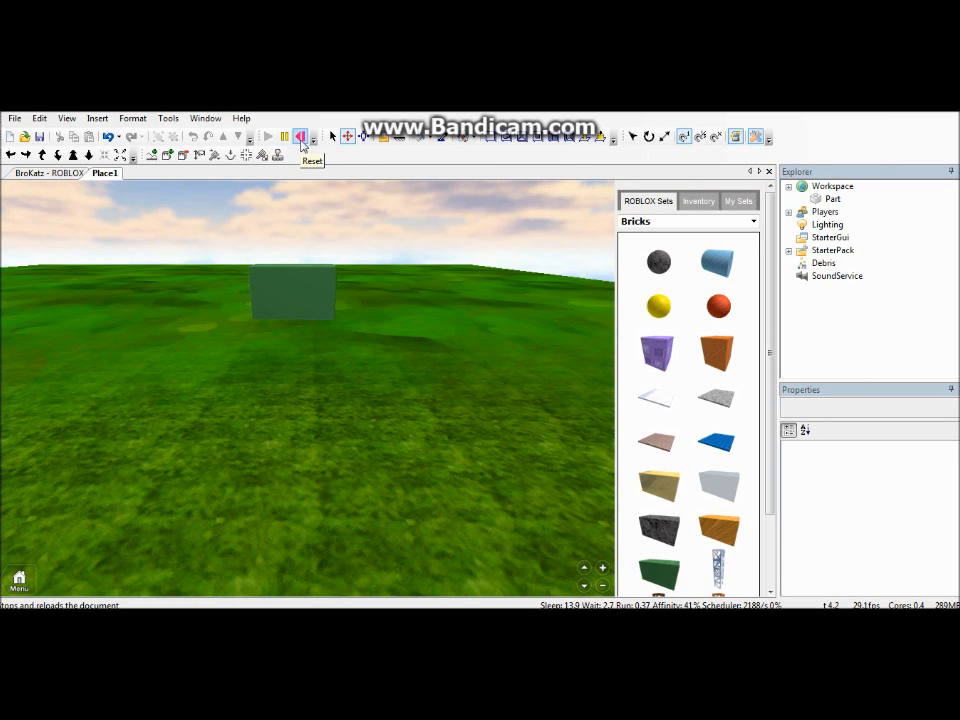
Step: Toggle the anchoring of the floating green brick with the Anchor tool during the test run
left_click(402, 140)
right_click_drag(382, 376, 380, 375)
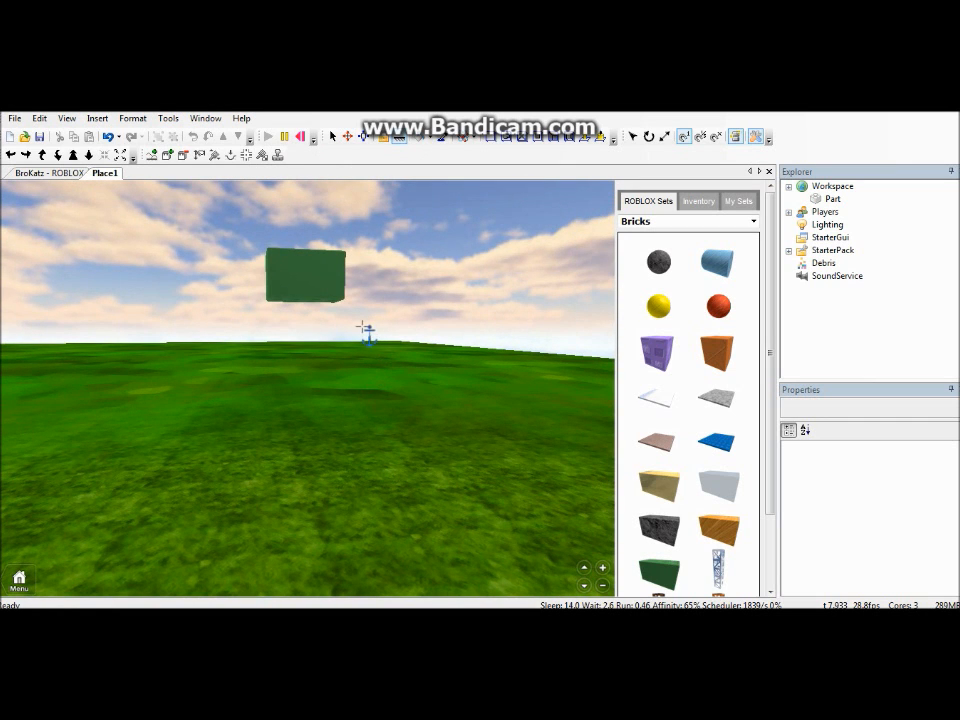
left_click(316, 276)
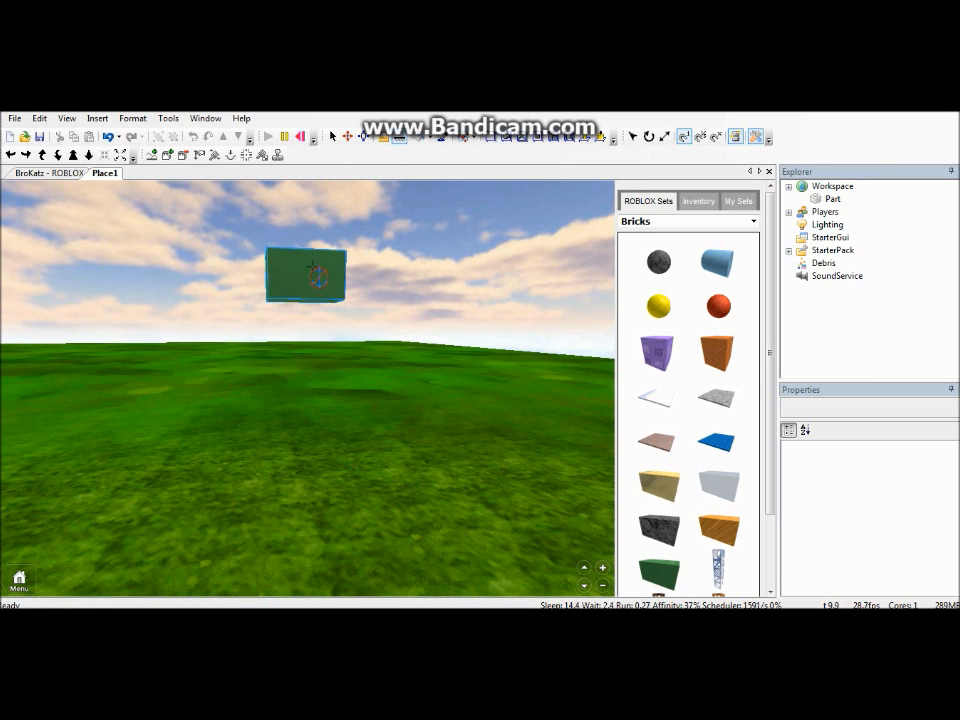
left_click(314, 268)
right_click_drag(327, 309, 328, 312)
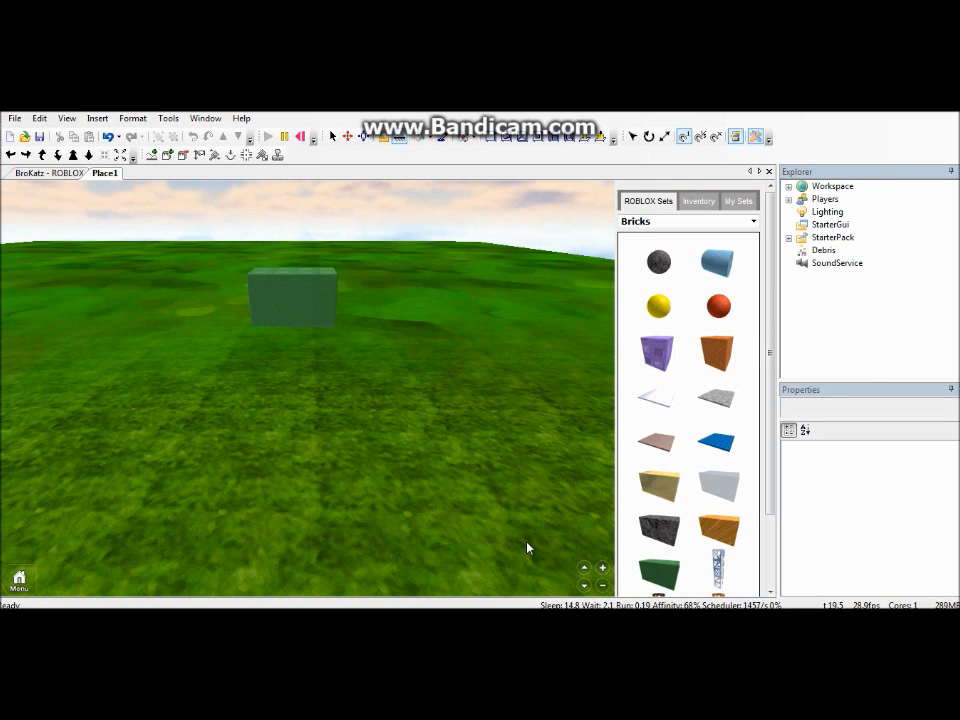
Step: Lower the floating green brick to a height of about 5.2 with Move on axis, and reactivate the Anchor tool
left_click(347, 137)
left_click_drag(285, 290, 254, 416)
right_click_drag(321, 409, 392, 188)
scroll(392, 188, "up", 2)
left_click(400, 137)
right_click_drag(456, 281, 456, 281)
scroll(426, 332, "up", 4)
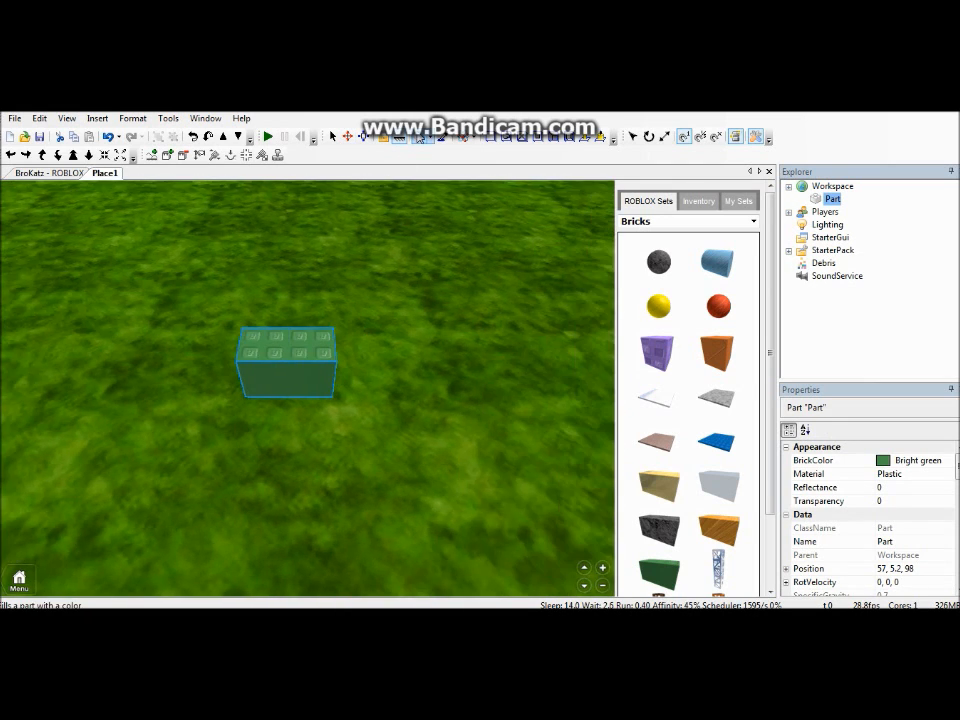
Step: Look through the available View options, and close the Explorer and Properties panels
left_click(69, 120)
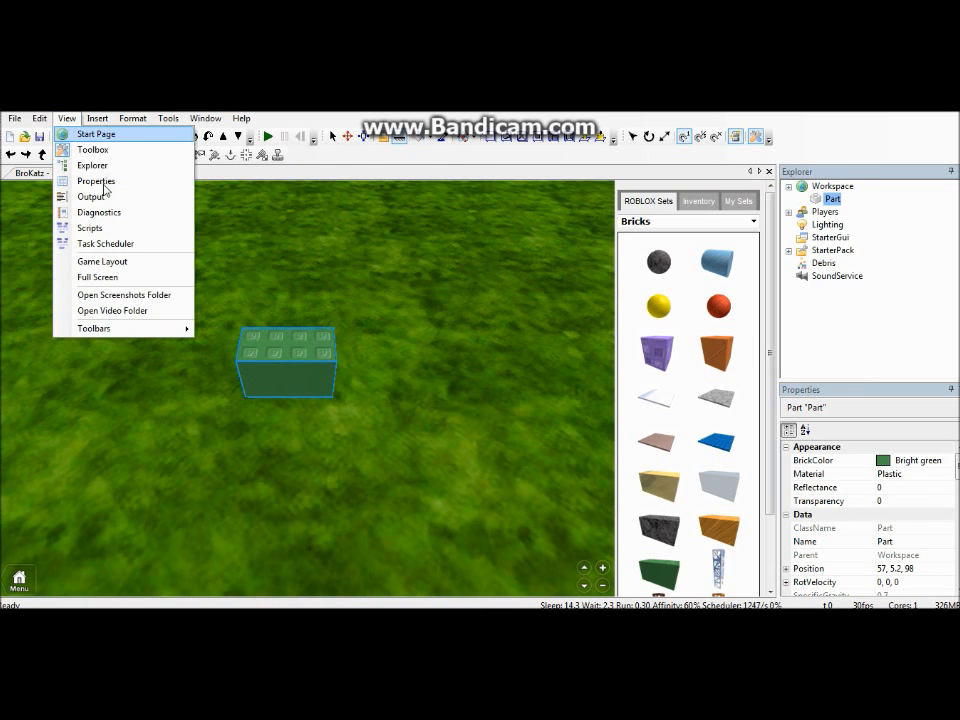
left_click(76, 122)
left_click(70, 119)
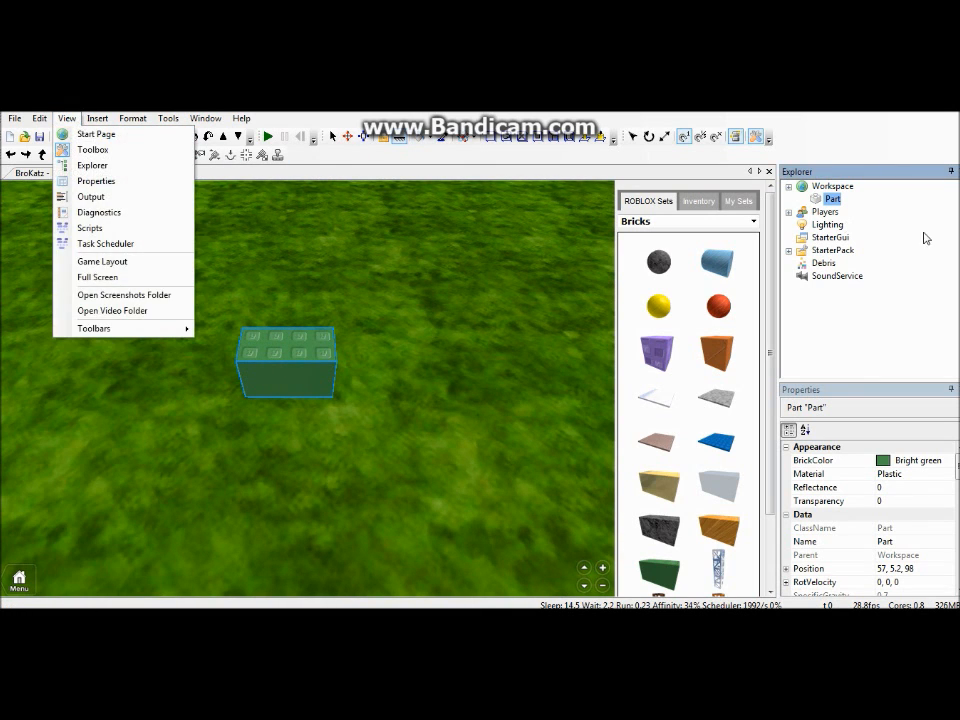
left_click(957, 173)
left_click(957, 173)
left_click(957, 173)
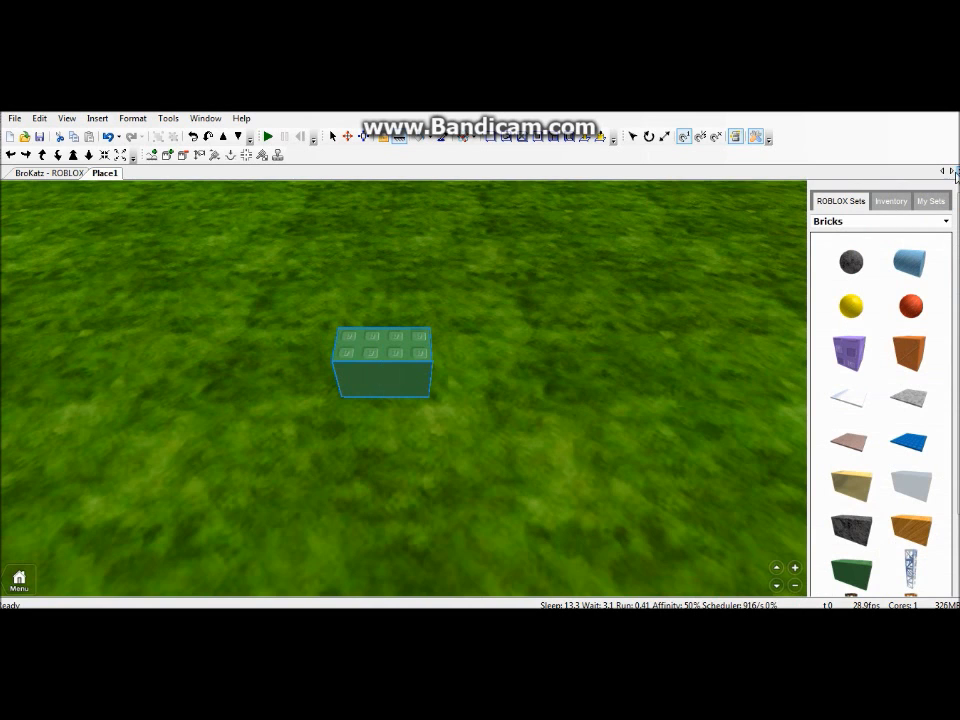
Step: Fill the green brick with red using the Fill tool
right_click_drag(563, 318, 571, 300)
right_click_drag(561, 223, 530, 195)
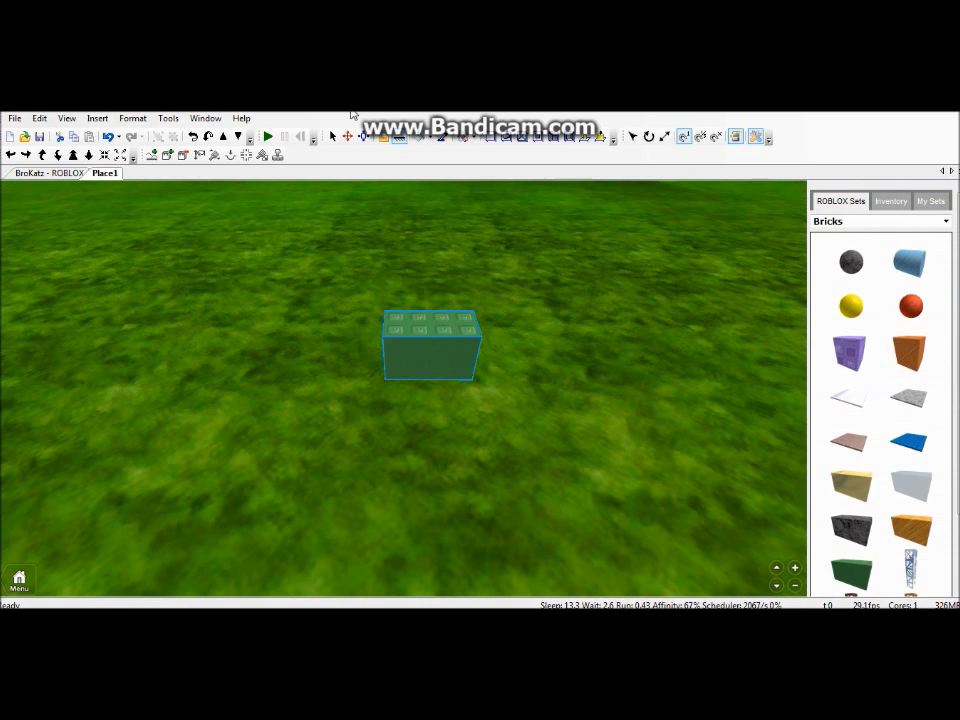
left_click(434, 141)
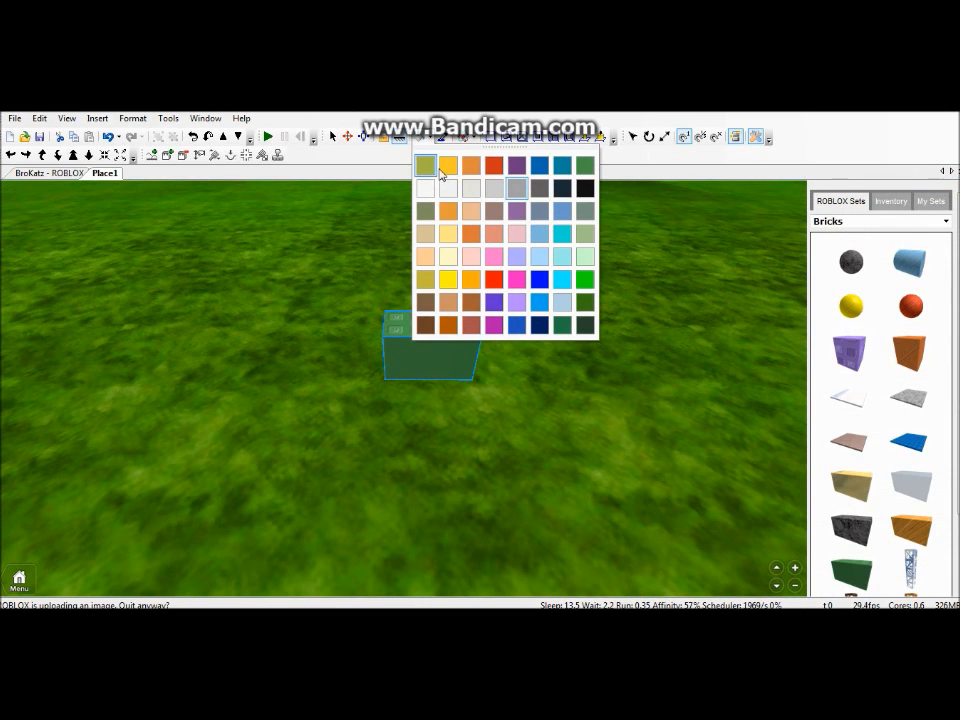
left_click(491, 168)
left_click(429, 339)
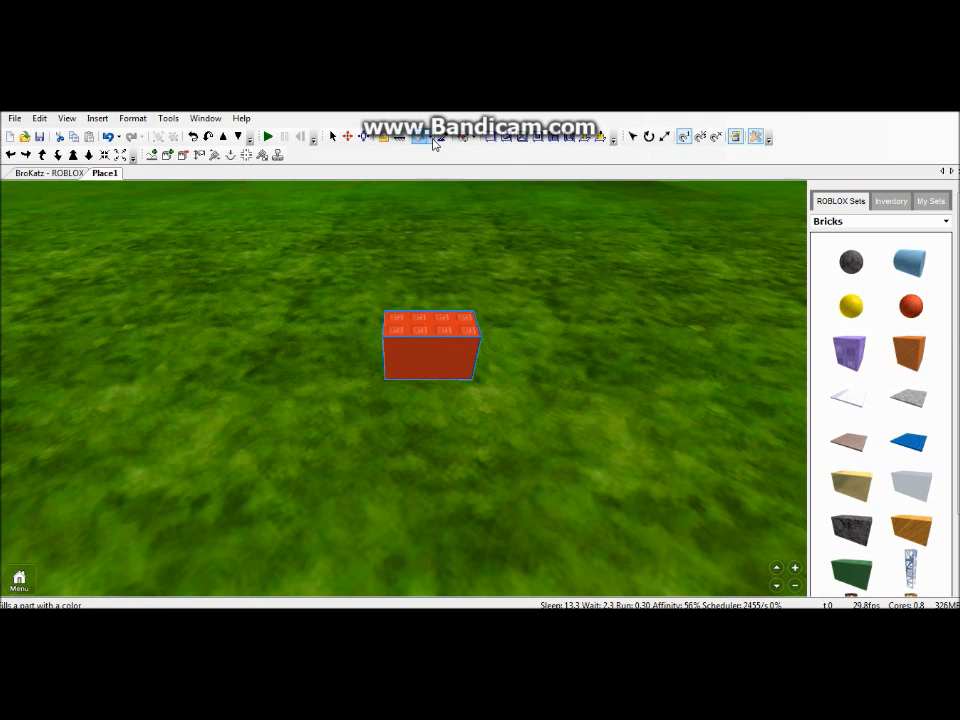
Step: Refill the red brick with the very dark green colour
left_click(432, 141)
left_click(584, 325)
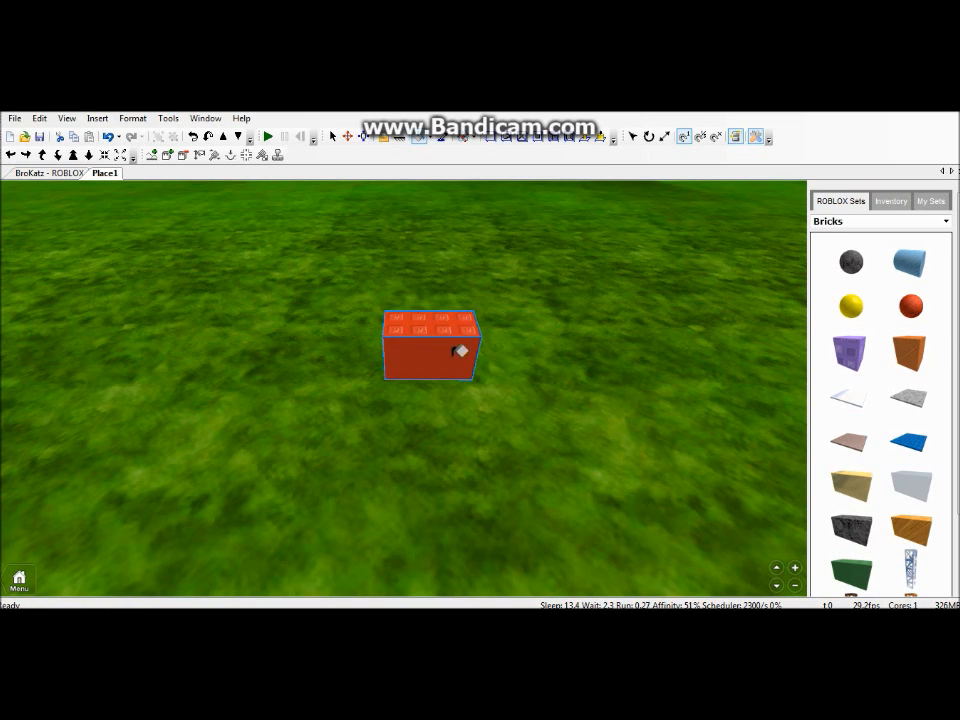
left_click(461, 349)
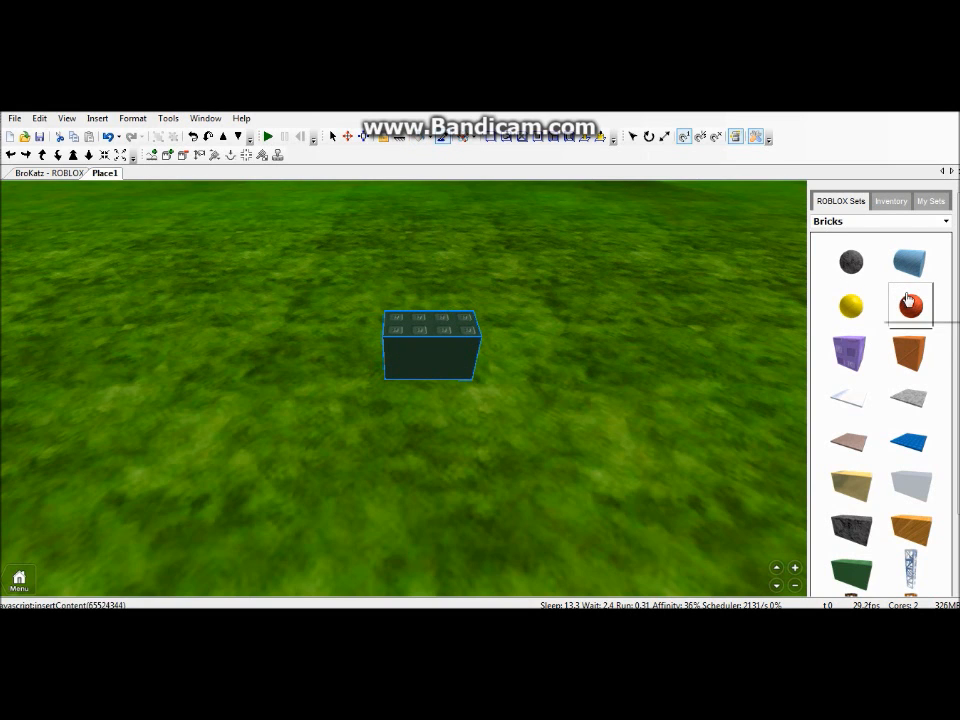
Step: Recolour the brick with the colour sampled from a red wooden ball inserted beside it, and delete the ball
left_click(908, 300)
left_click_drag(368, 218, 566, 335)
left_click(442, 137)
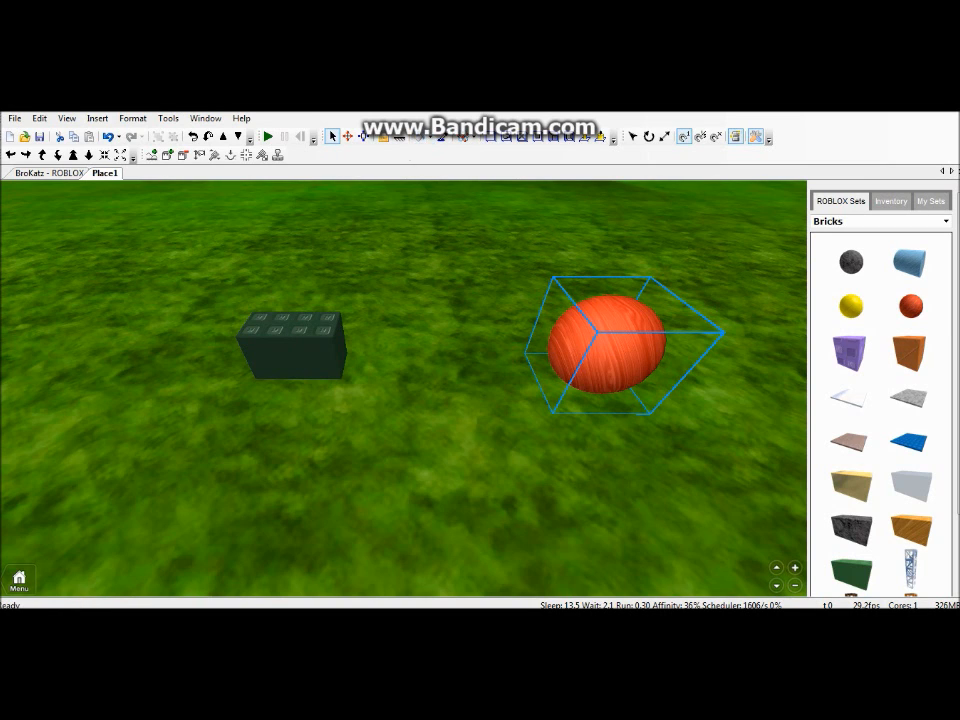
left_click(306, 341)
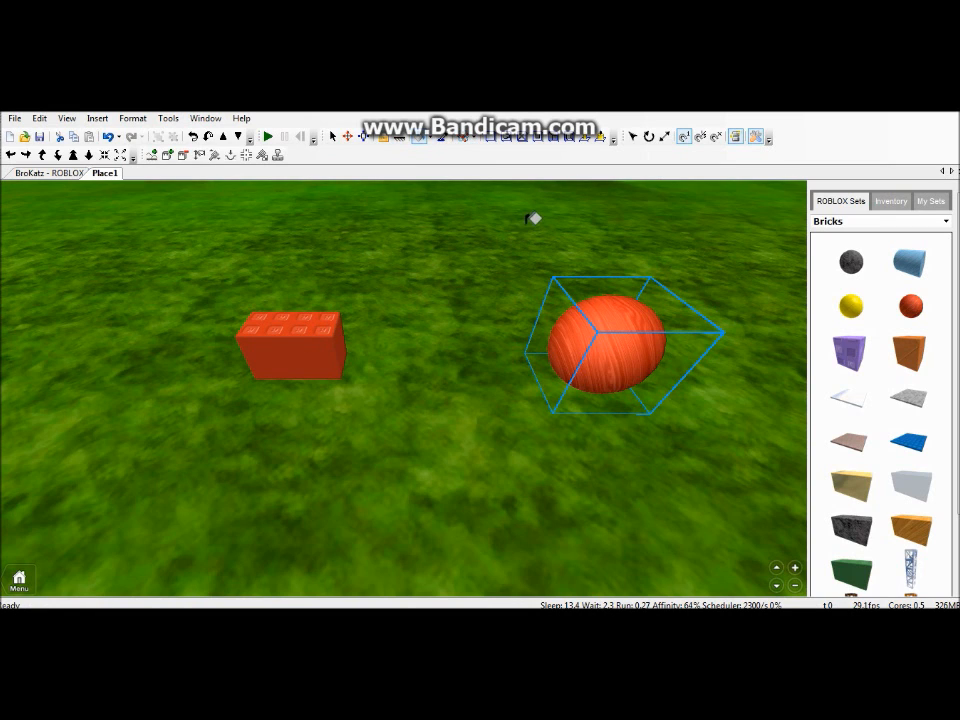
key("Delete")
Step: Change the red brick's material to Wood with the Material tool
left_click(486, 140)
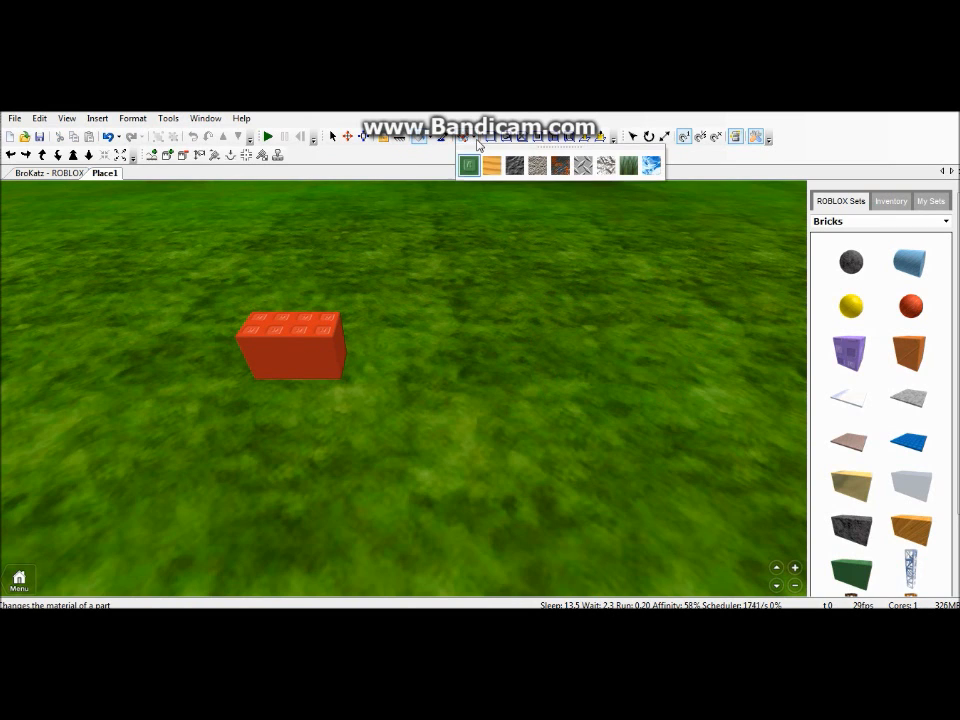
left_click(489, 168)
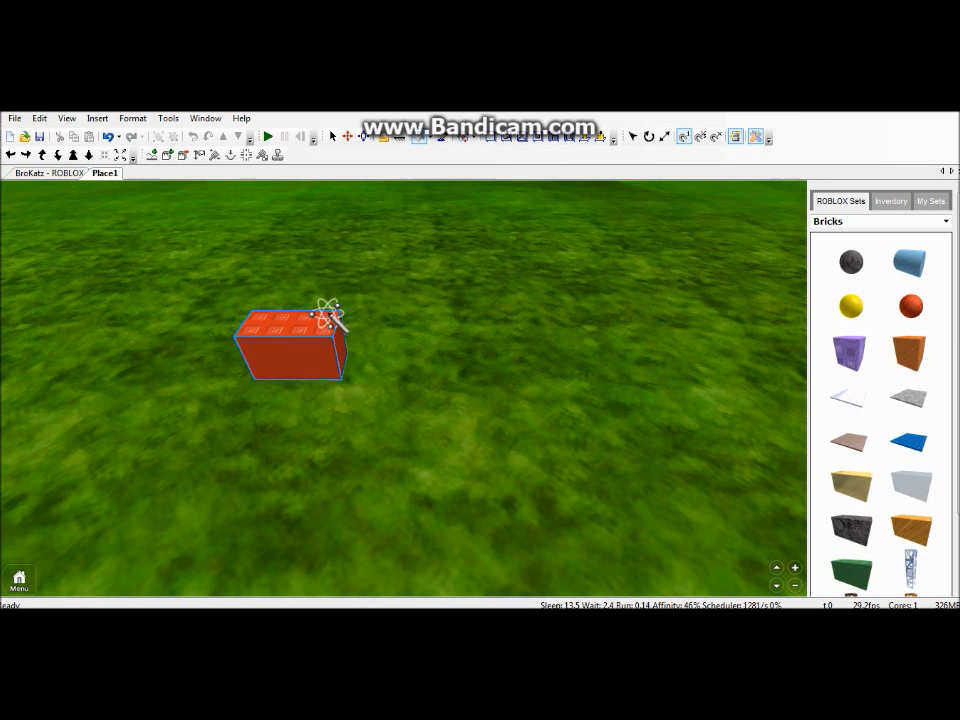
left_click(321, 317)
Step: Set the red brick's material back to Plastic
left_click(486, 140)
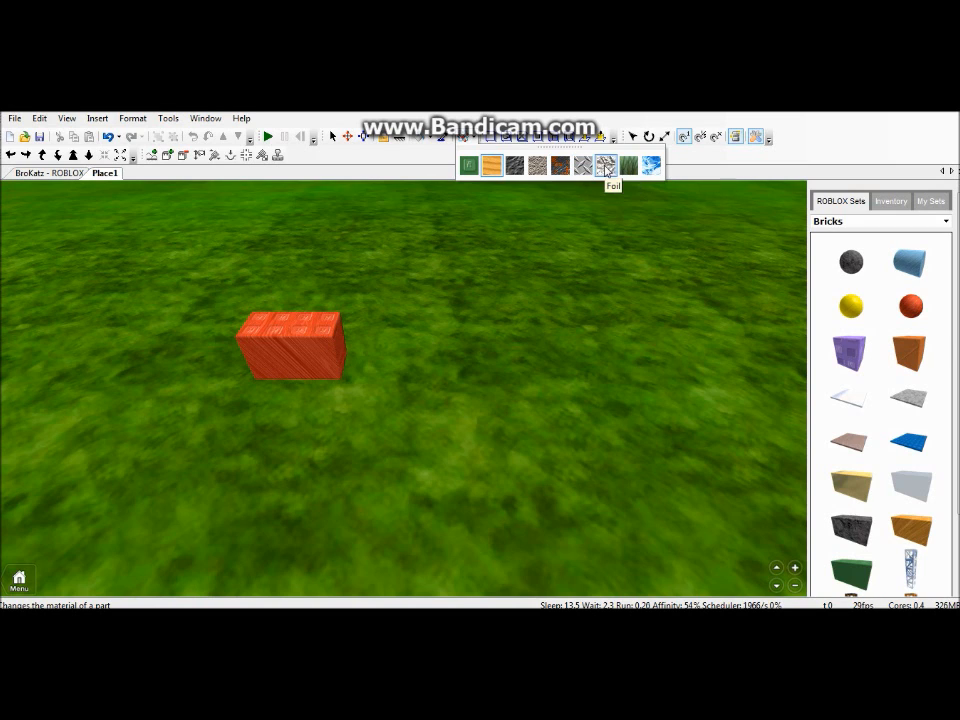
left_click(474, 163)
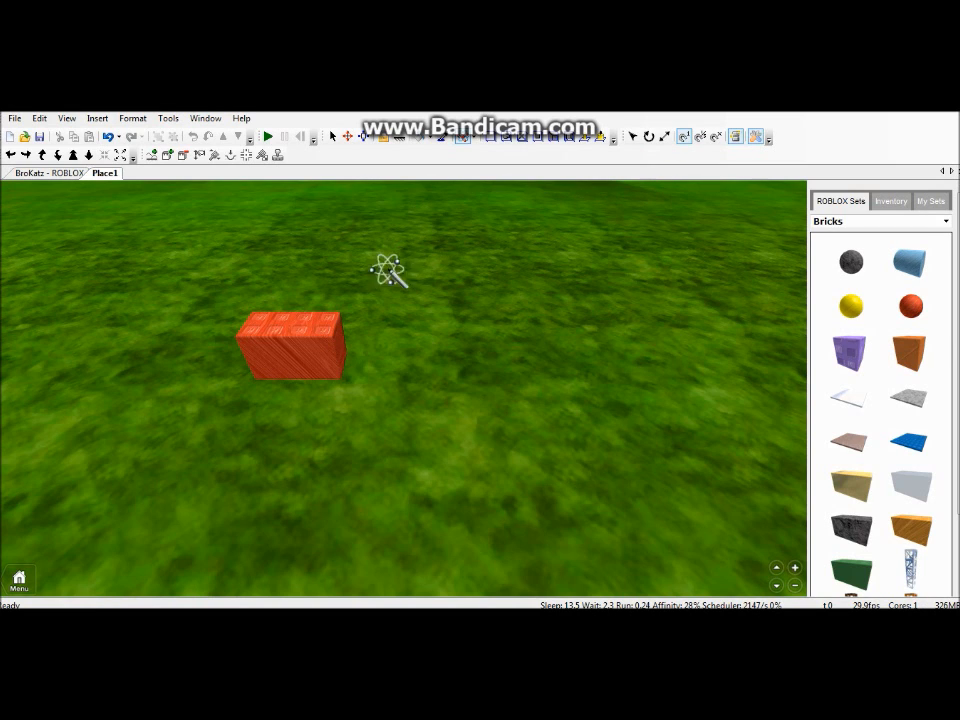
left_click(343, 321)
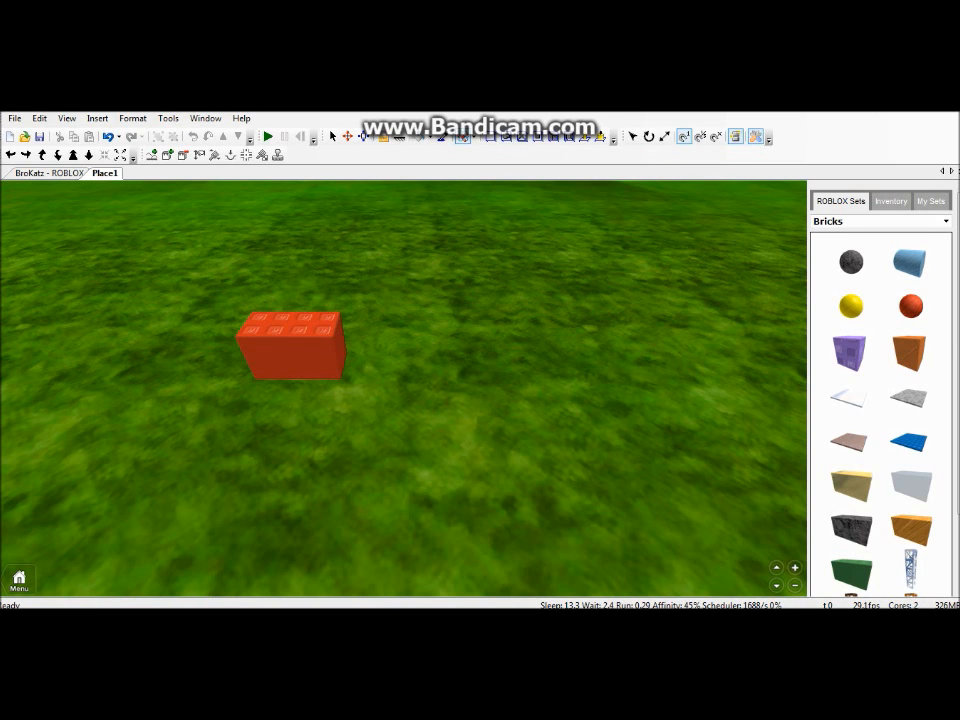
Step: Make the top surface of the brick smooth, and change it to a glue surface
left_click(487, 142)
right_click_drag(414, 293, 422, 425)
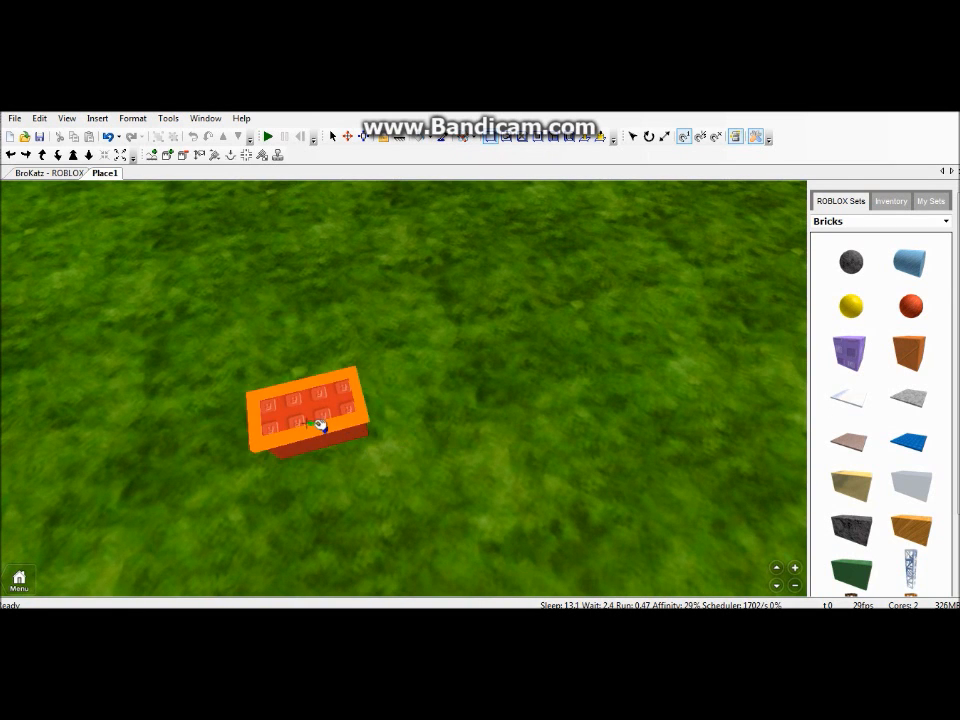
left_click(319, 426)
right_click_drag(527, 249, 537, 227)
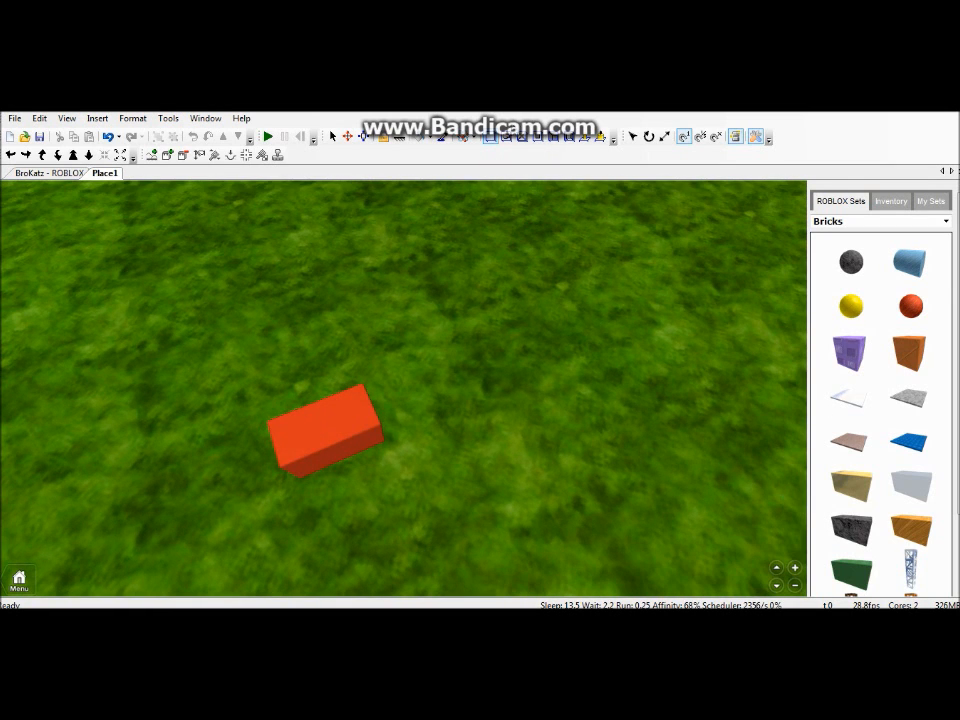
left_click(331, 428)
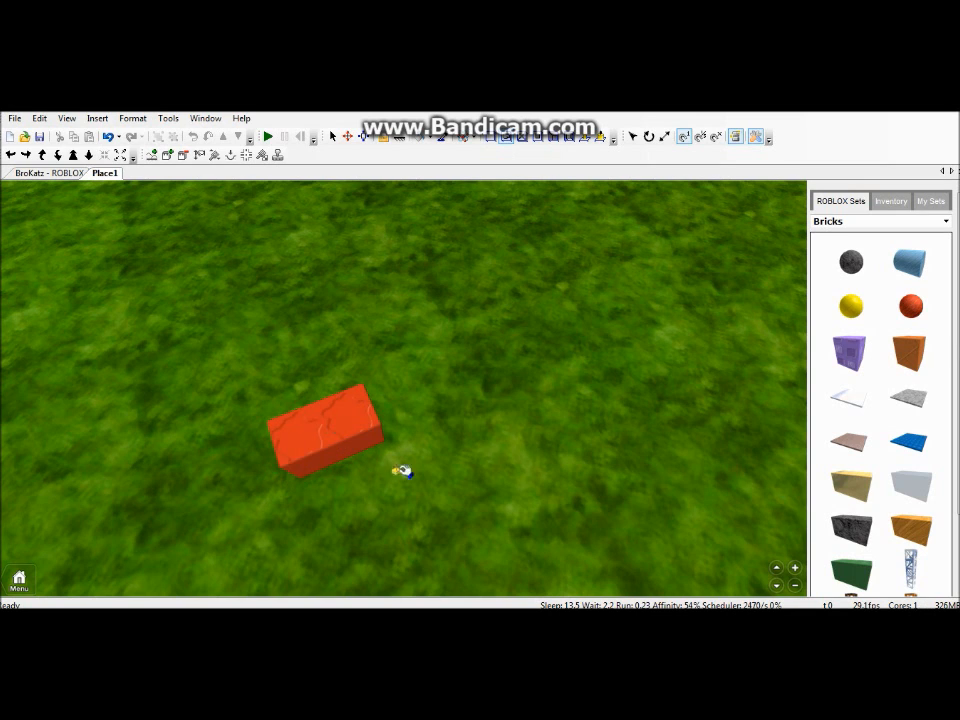
Step: Apply a weld surface to the top of the brick, and replace it with studs
right_click_drag(526, 373, 517, 342)
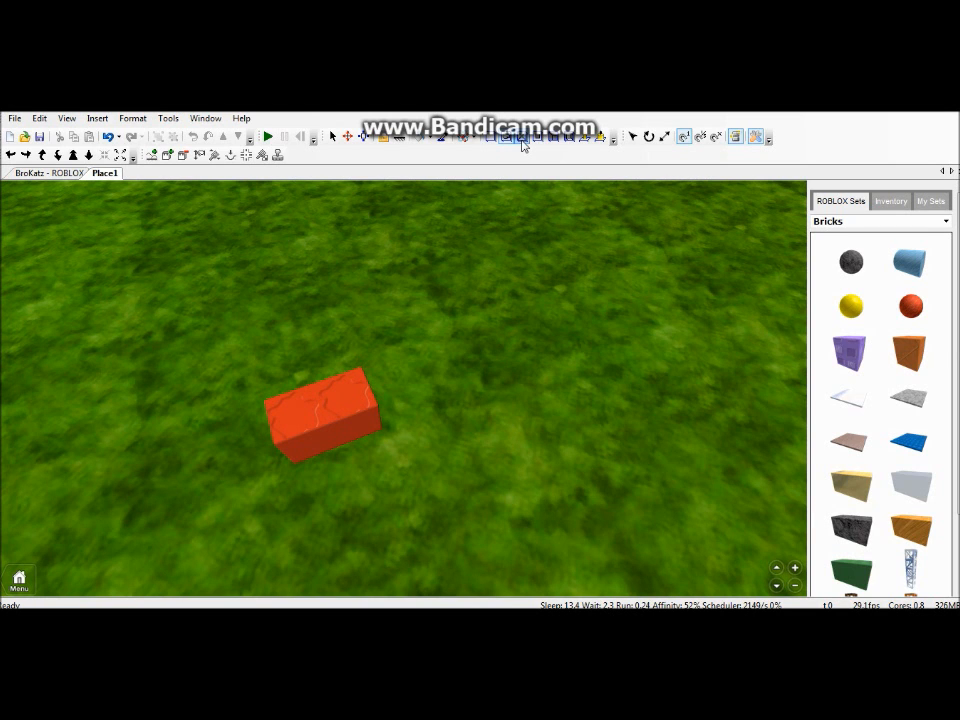
left_click(300, 400)
scroll(705, 347, "up", 5)
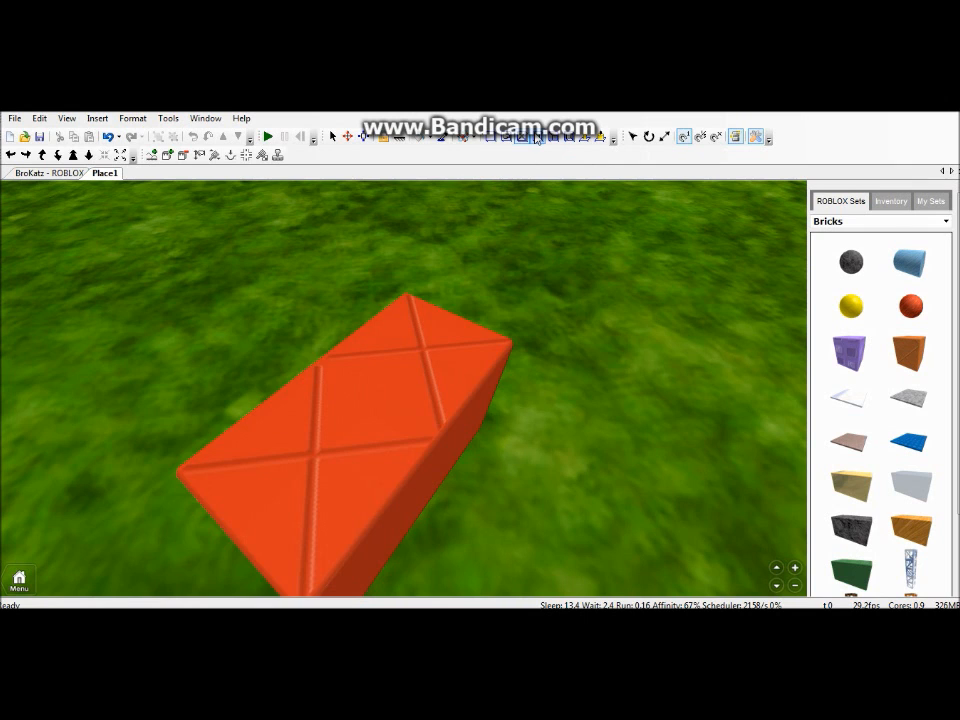
left_click(418, 403)
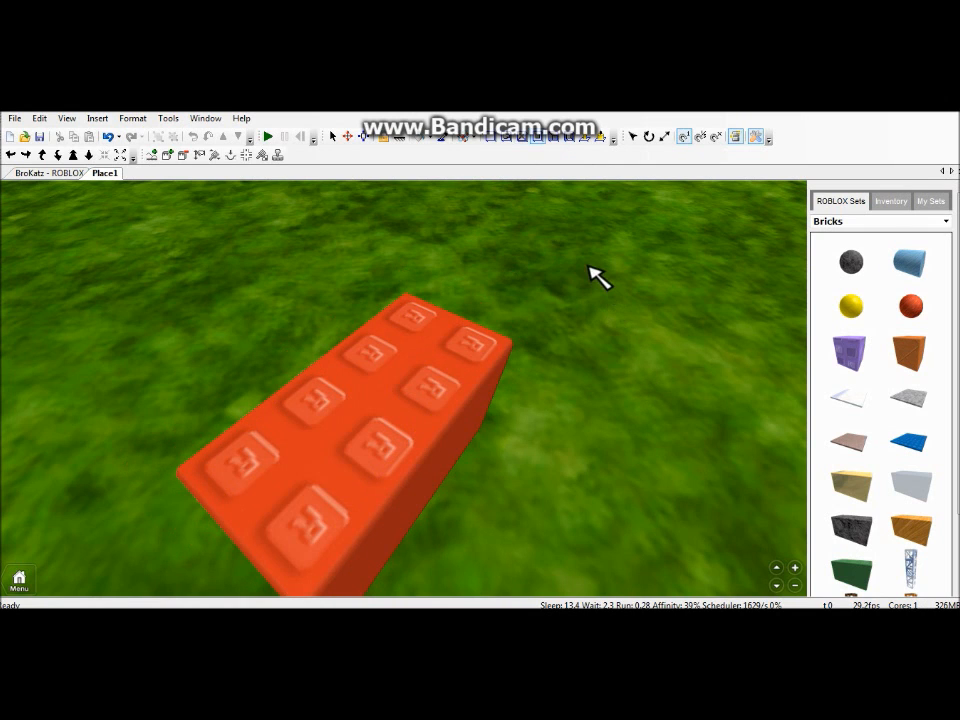
Step: Change the brick's top surface to inlets, and replace them with the universal surface
left_click(558, 140)
left_click(400, 394)
right_click_drag(711, 475, 681, 411)
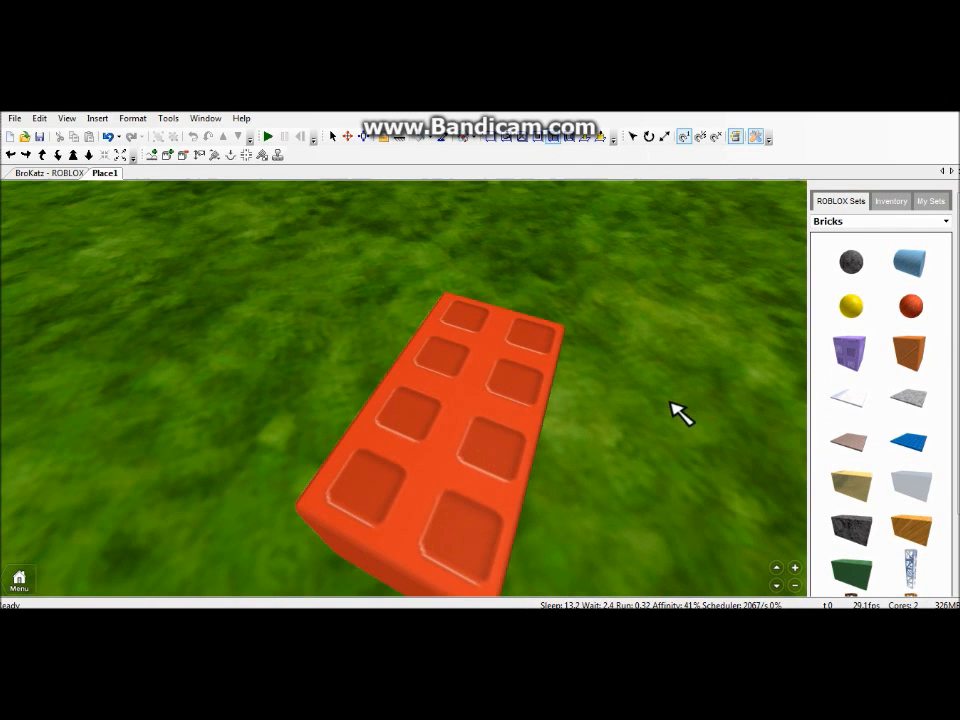
left_click(580, 138)
left_click(484, 497)
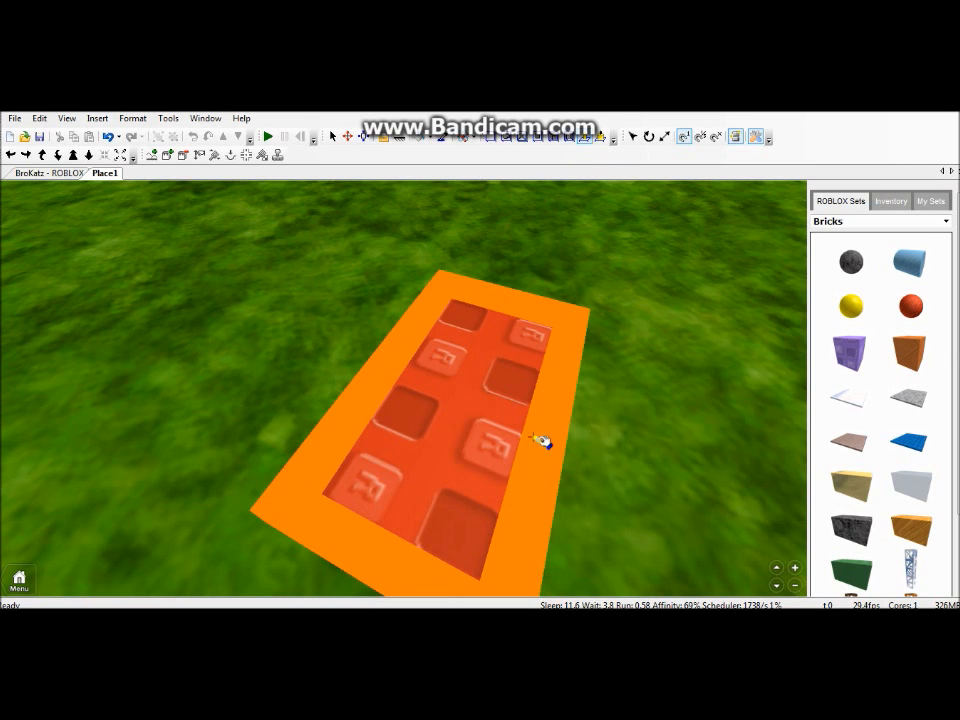
Step: Put a hinge on the top surface of the brick, and replace it with a motor
left_click(465, 471)
left_click(347, 137)
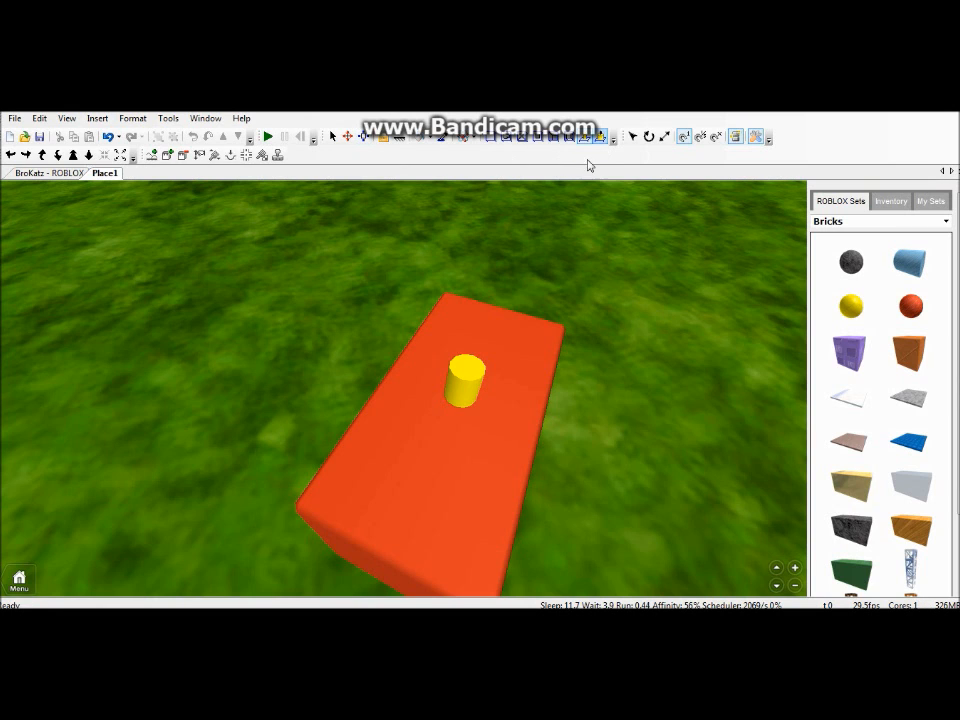
left_click(608, 137)
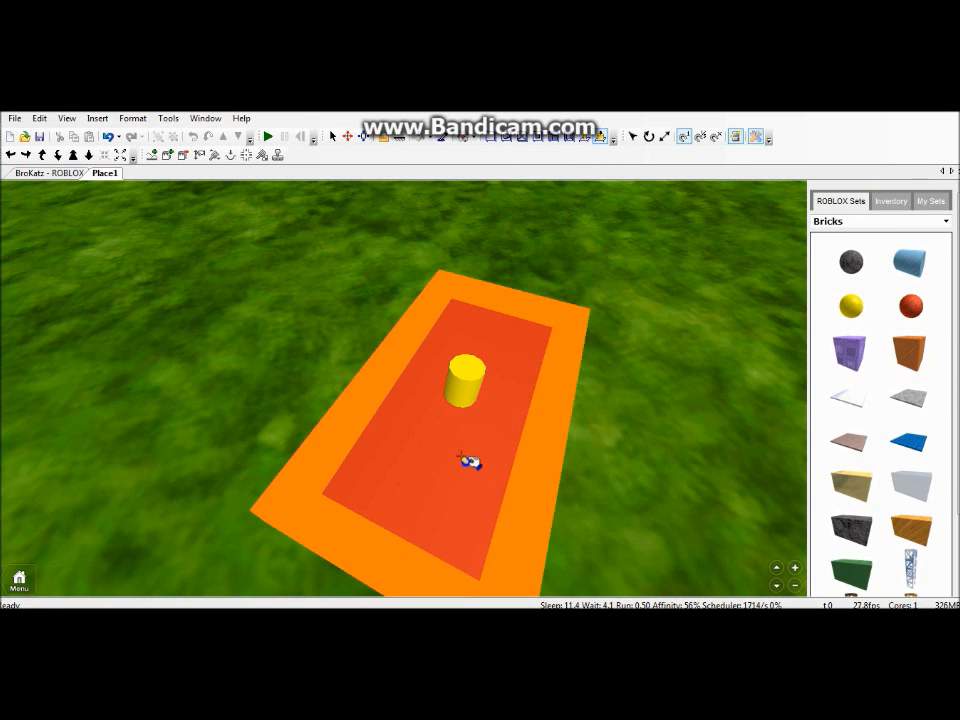
left_click(467, 455)
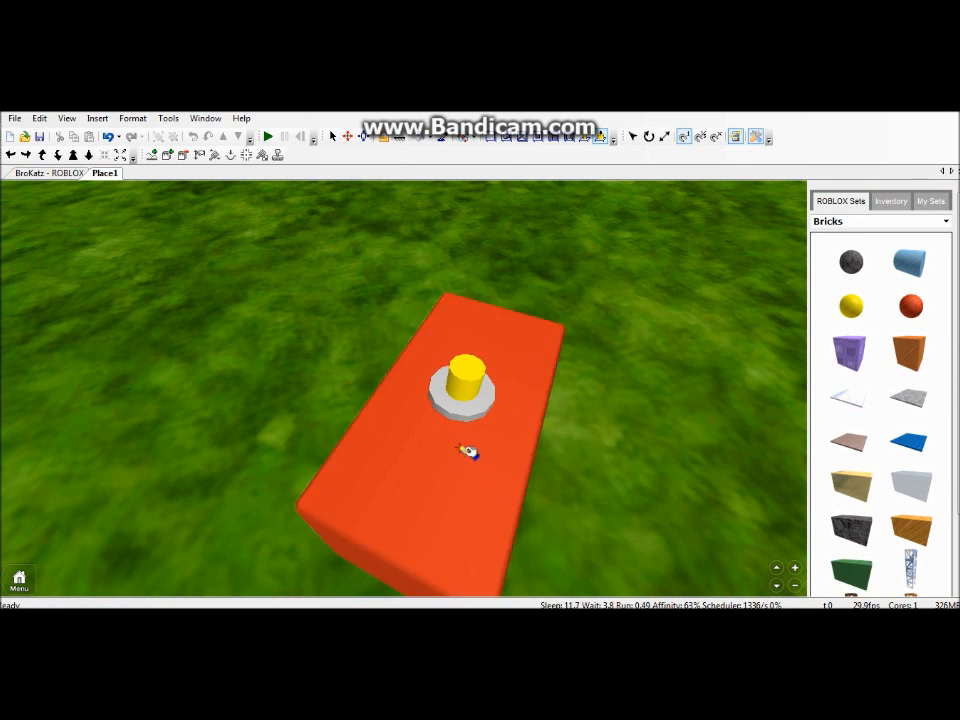
Step: Restore studs on the brick's top surface in place of the motor
left_click(537, 137)
left_click(506, 414)
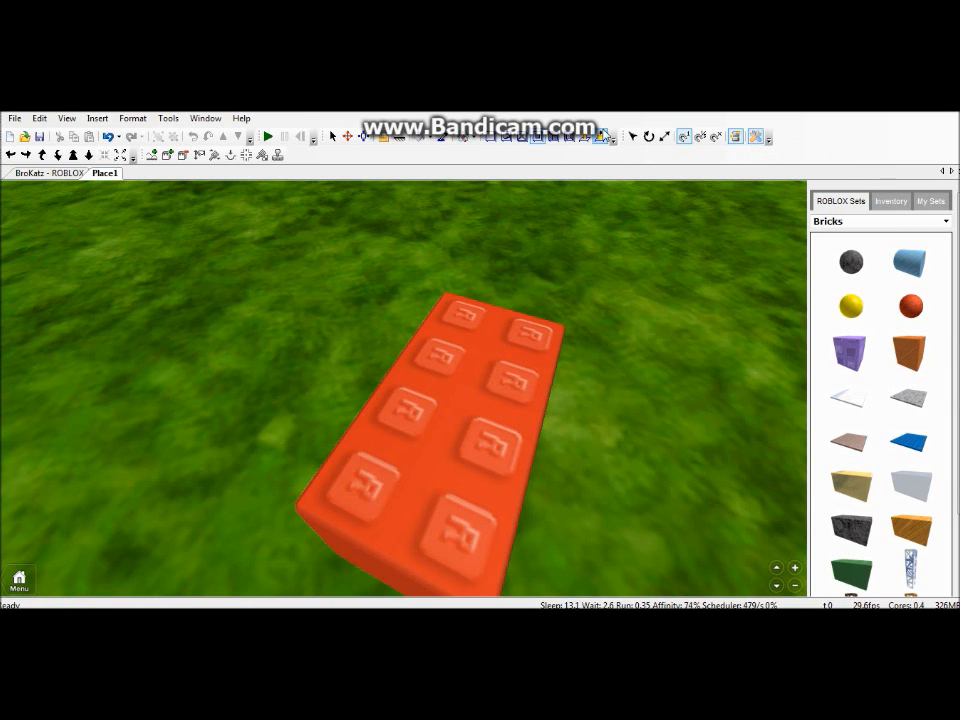
left_click(716, 137)
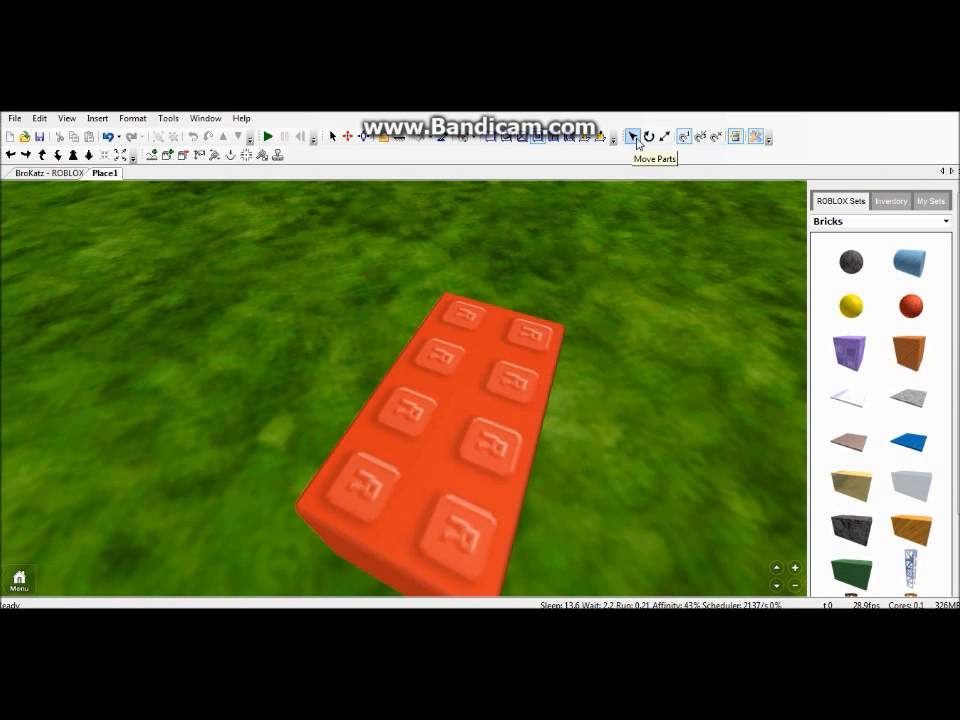
Step: Move the red brick across the baseplate with the Move Parts tool, and deselect it
left_click(487, 366)
right_click_drag(302, 352, 596, 319)
scroll(596, 319, "down", 5)
left_click_drag(530, 360, 416, 380)
left_click(590, 340)
scroll(590, 340, "up", 3)
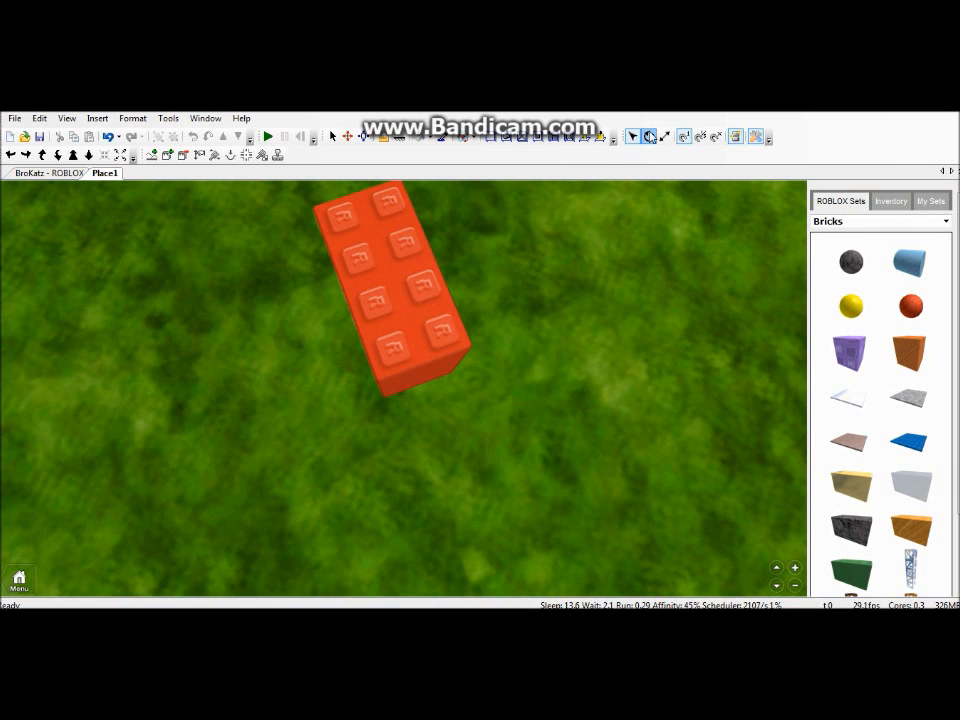
Step: Rotate the red brick slightly using the rotation handles
left_click(649, 137)
left_click(422, 289)
scroll(471, 306, "down", 5)
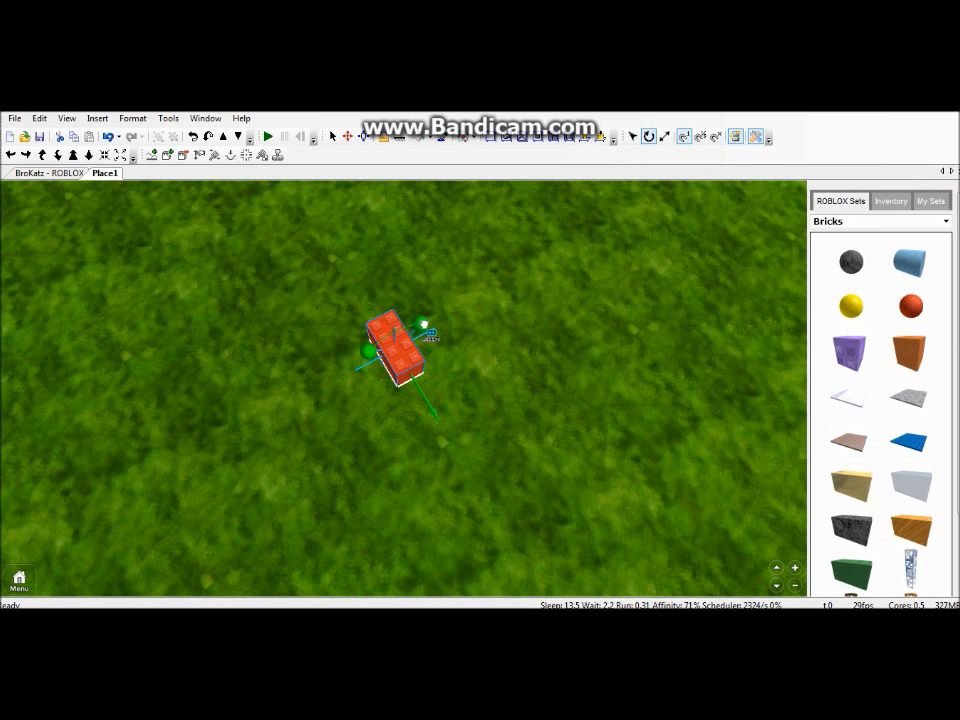
mouse_move(424, 324)
left_mouse_down()
mouse_move(409, 321)
mouse_move(456, 328)
mouse_move(437, 324)
left_mouse_up()
scroll(471, 317, "up", 5)
Step: Try to resize the red brick across its width with the resize handles
left_click(664, 137)
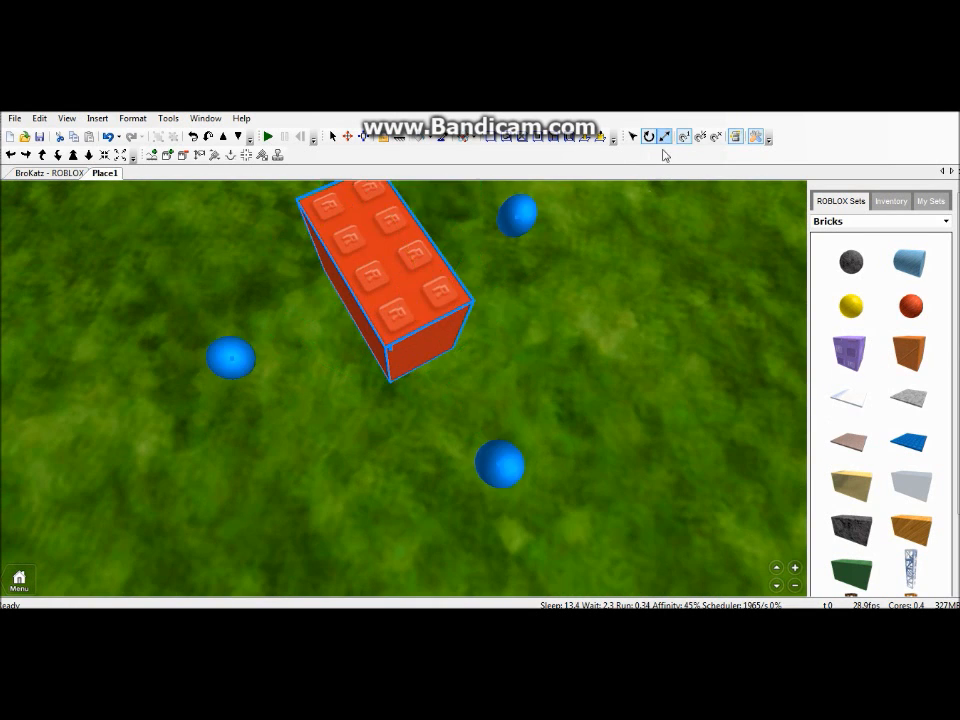
right_click_drag(555, 390, 492, 416)
left_click_drag(563, 290, 545, 277)
mouse_move(660, 274)
right_mouse_down()
mouse_move(663, 203)
mouse_move(673, 274)
right_mouse_up()
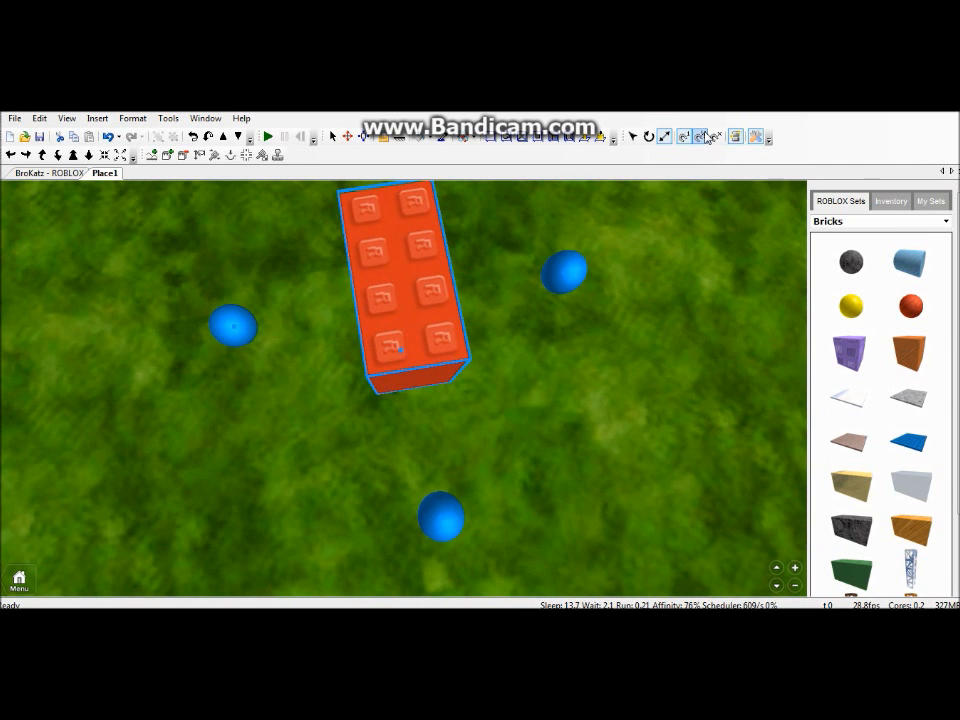
Step: Switch to the finer grid snapping and shift the red brick with the Move Parts tool
left_click(633, 137)
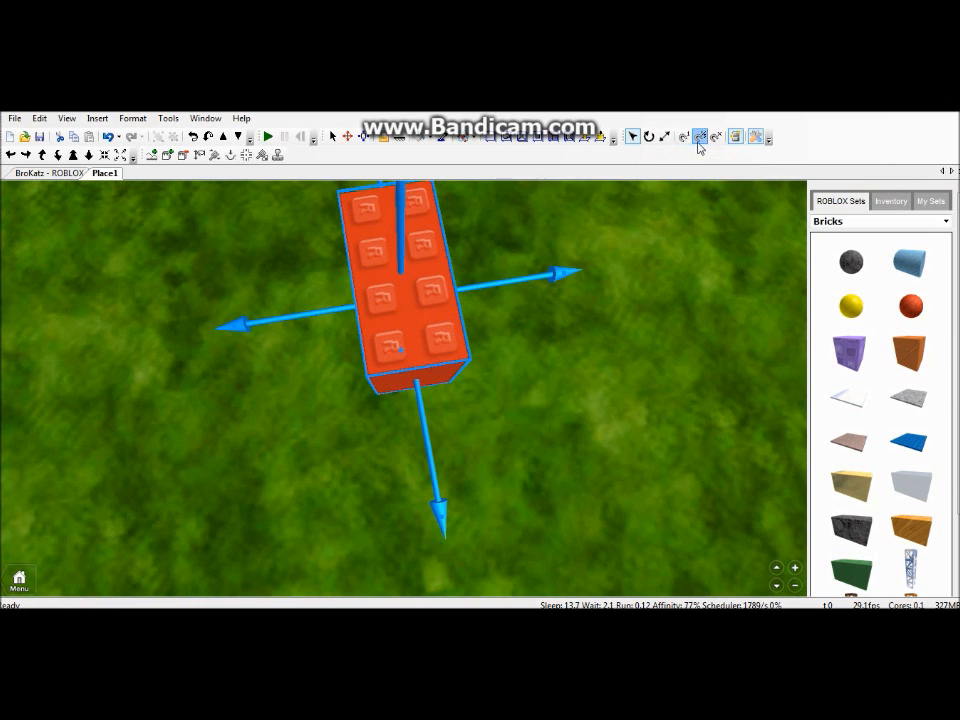
left_click_drag(402, 326, 428, 271)
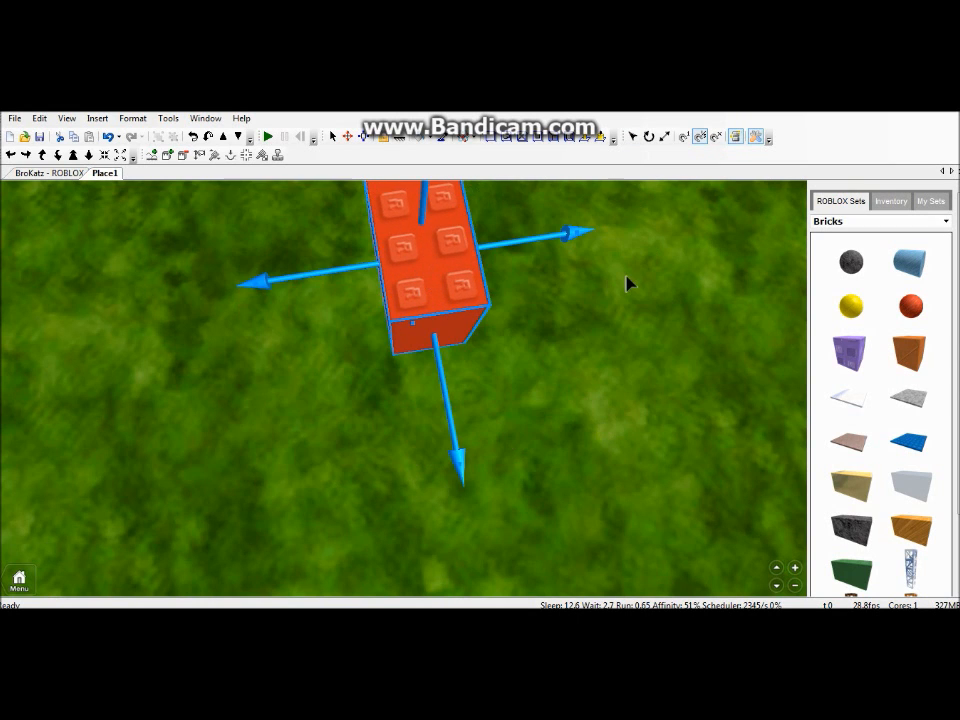
Step: Rotate the selected red brick again with the rotation handles while the finer grid snapping is active
right_click_drag(626, 275, 617, 269)
scroll(619, 279, "down", 3)
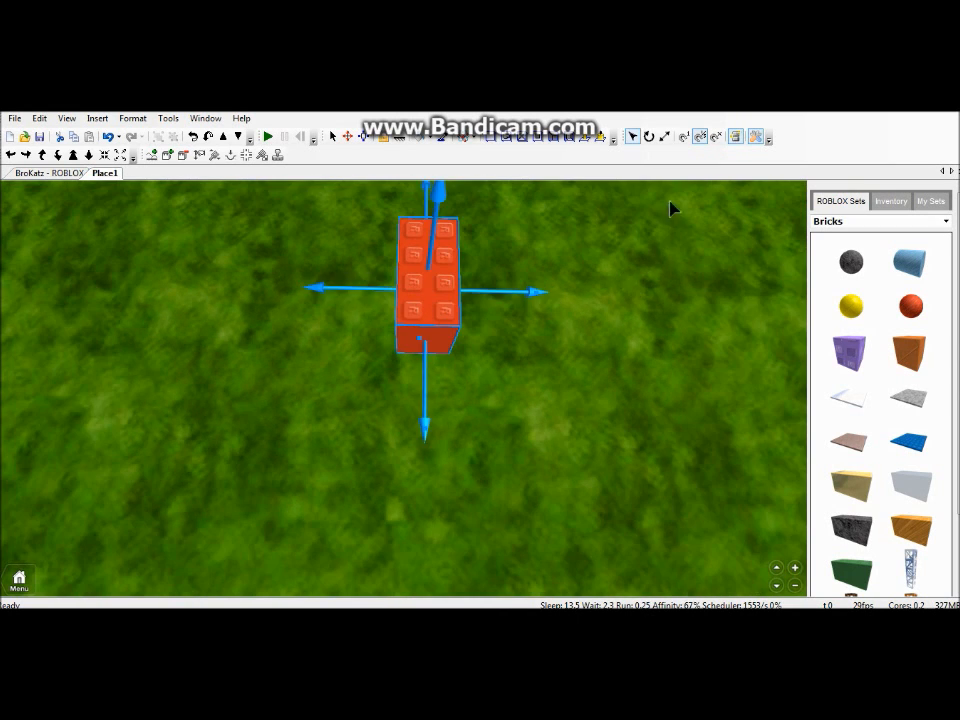
left_click(646, 140)
right_click_drag(637, 309, 631, 289)
mouse_move(489, 226)
left_mouse_down()
mouse_move(484, 236)
mouse_move(475, 229)
left_mouse_up()
right_click_drag(600, 290, 606, 193)
Step: Try to resize the red brick across its width using the resize handles at the finer grid snapping
left_click(665, 136)
right_click_drag(579, 281, 470, 322)
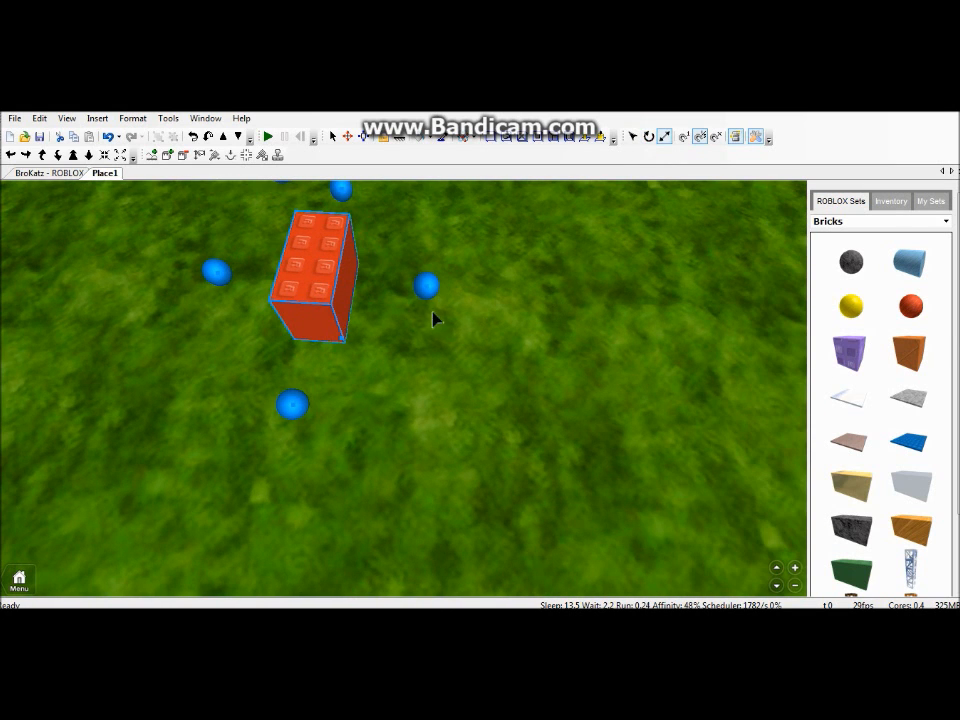
mouse_move(426, 284)
left_mouse_down()
mouse_move(708, 313)
mouse_move(514, 315)
mouse_move(418, 302)
mouse_move(426, 296)
left_mouse_up()
scroll(426, 294, "down", 3)
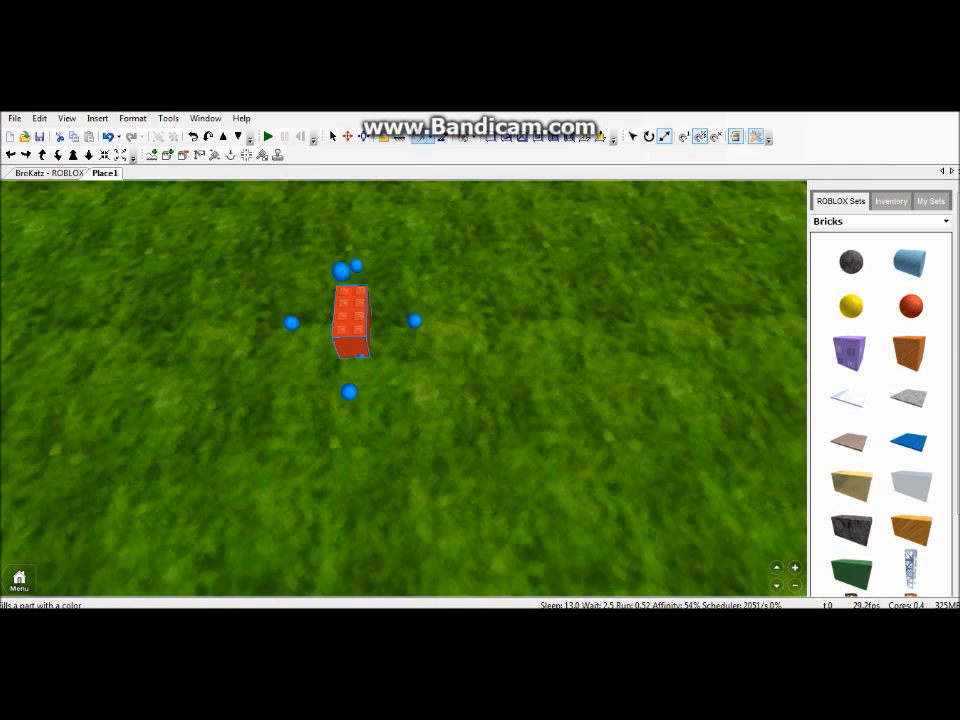
scroll(396, 142, "up", 3)
Step: Duplicate the red brick by copy and paste, and place the copy apart from the original on the baseplate
key("ctrl+c")
key("ctrl+v")
scroll(401, 332, "down", 4)
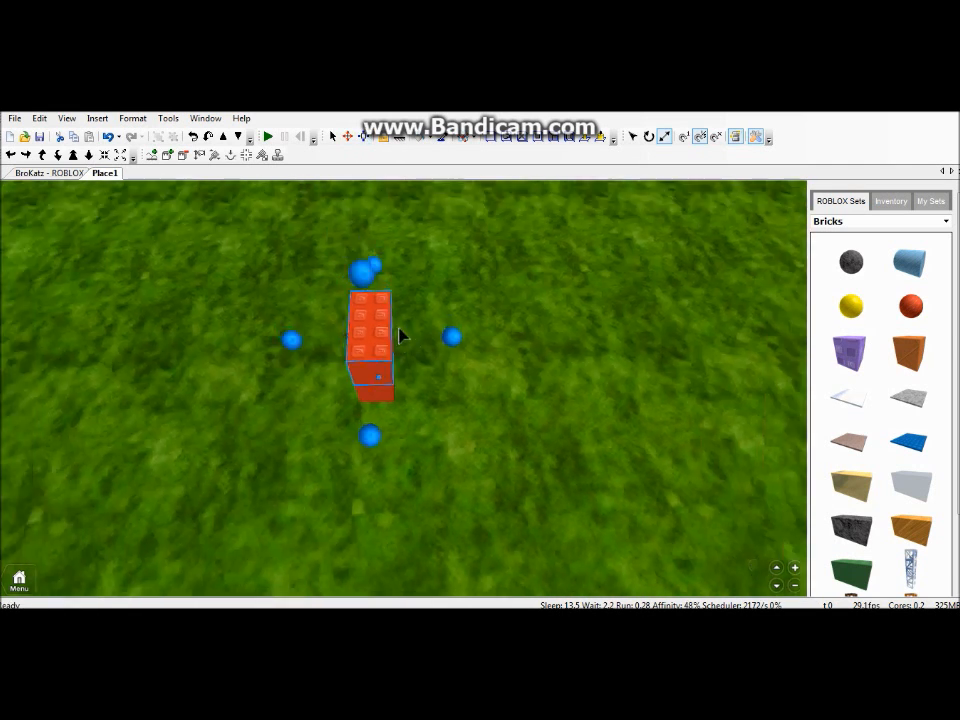
scroll(397, 411, "up", 3)
right_click_drag(397, 411, 373, 248)
left_click(365, 138)
left_click_drag(390, 364, 336, 345)
right_click_drag(284, 396, 336, 345)
left_click_drag(336, 345, 382, 358)
right_click_drag(382, 358, 513, 442)
left_click_drag(513, 442, 604, 491)
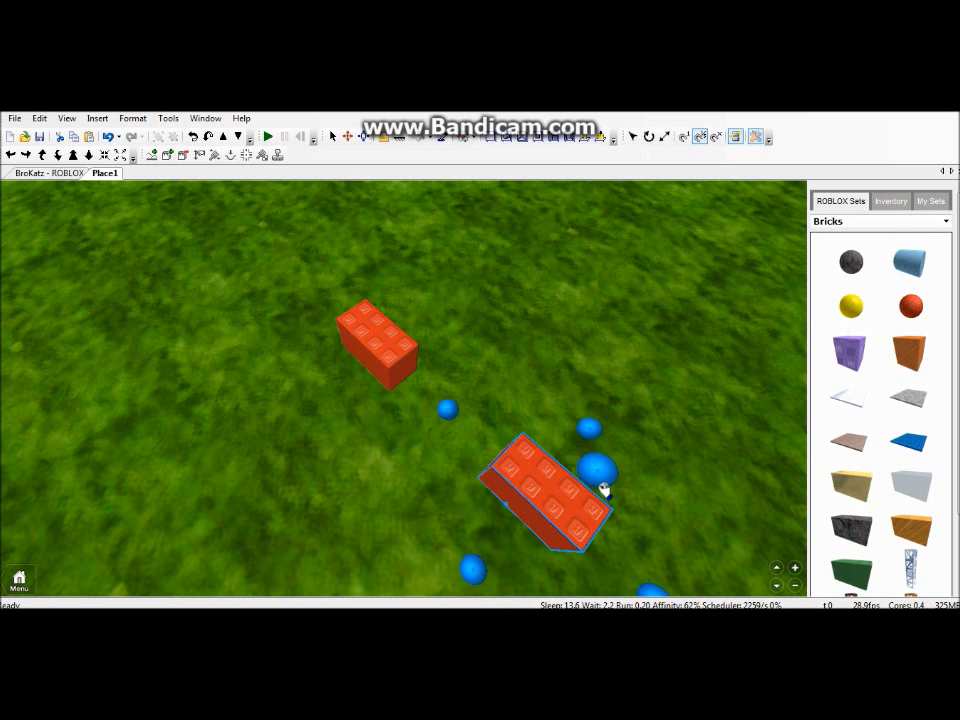
right_click_drag(604, 491, 613, 362)
Step: Select the original red brick and stretch it upward into a tall column
left_click(392, 368)
right_click_drag(392, 368, 384, 341)
left_click_drag(384, 338, 403, 229)
right_click_drag(402, 250, 405, 220)
left_click_drag(403, 229, 406, 209)
right_click_drag(406, 228, 388, 388)
Step: Duplicate the tall column and reduce the copy to a short block beside the column's upper end
key("ctrl+d")
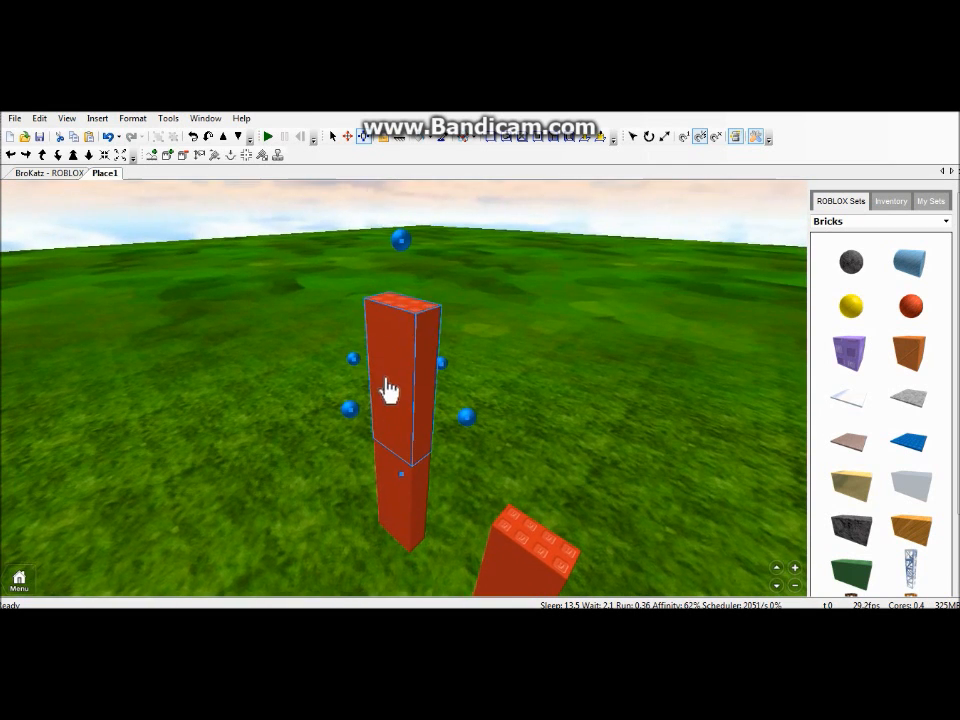
left_click_drag(407, 259, 431, 519)
right_click_drag(431, 523, 334, 493)
left_click_drag(431, 519, 454, 441)
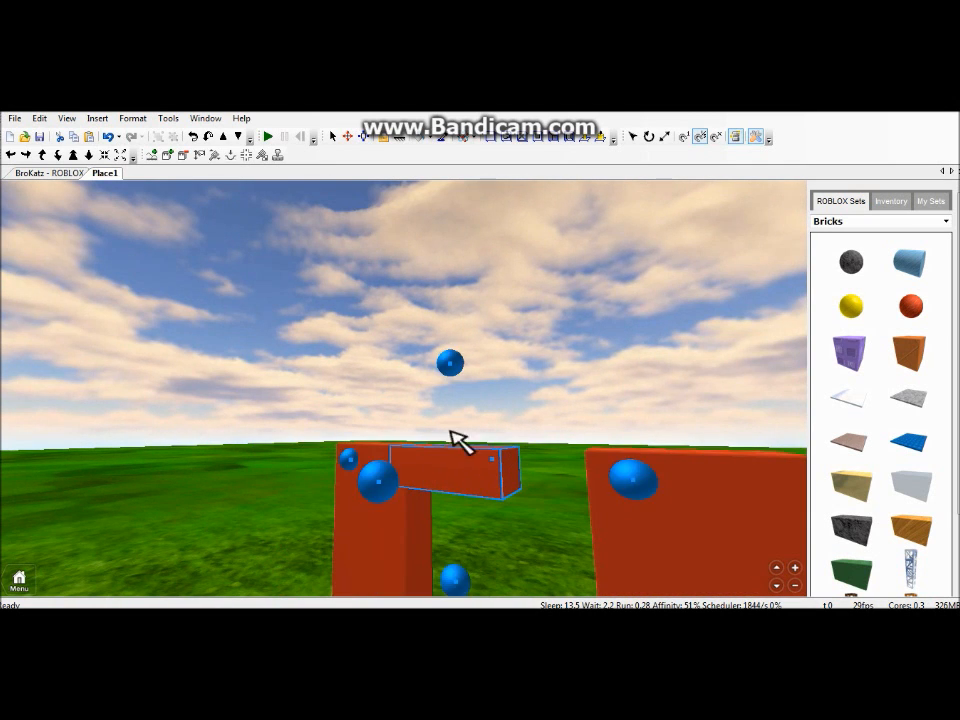
right_click_drag(454, 441, 399, 501)
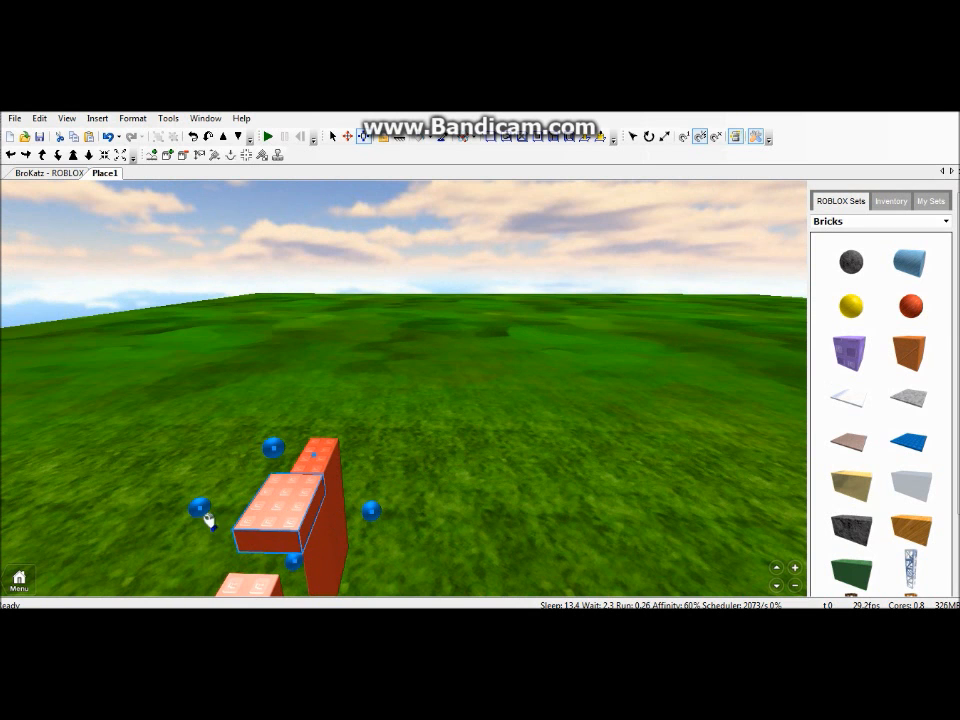
Step: Adjust the short red block and the second column into a doorway with a crosspiece spanning both columns
left_click_drag(220, 514, 240, 515)
left_click(240, 478)
right_click_drag(266, 489, 267, 490)
scroll(267, 490, "up", 2)
left_click(391, 476)
scroll(391, 478, "down", 2)
left_click_drag(479, 466, 626, 469)
left_click_drag(394, 545, 397, 588)
right_click_drag(463, 472, 594, 368)
key("s")
key("a")
key("w")
Step: Adjust the crosspiece's upper and lower faces slightly with the resize handles at the finer grid snapping
left_click(664, 137)
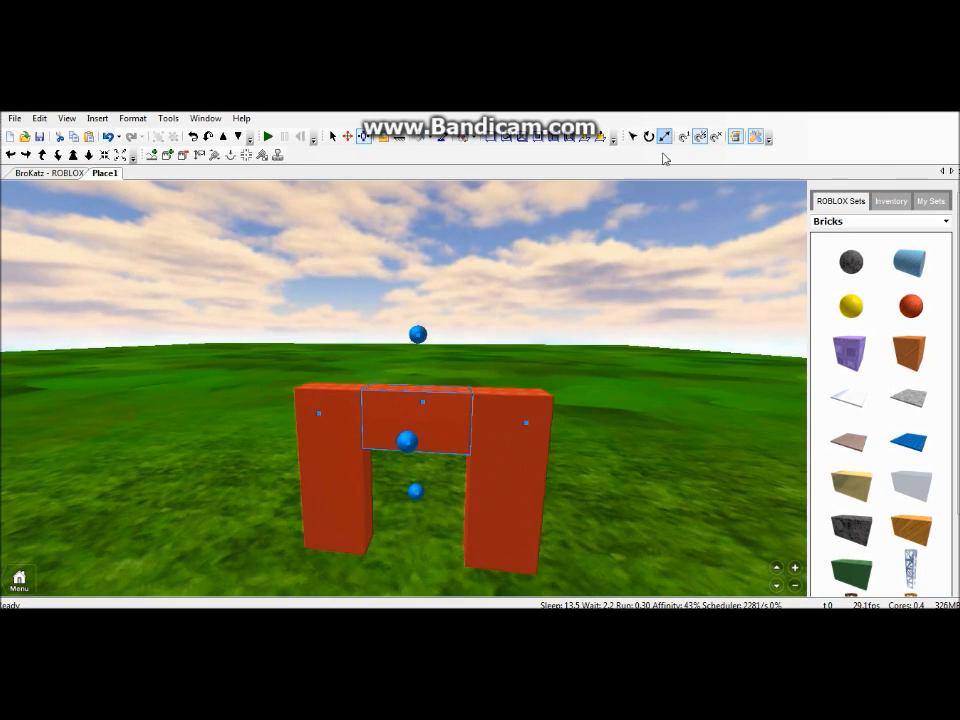
key("w")
right_click_drag(528, 328, 457, 290)
left_click_drag(467, 292, 476, 305)
left_click_drag(460, 490, 454, 501)
right_click_drag(436, 463, 428, 463)
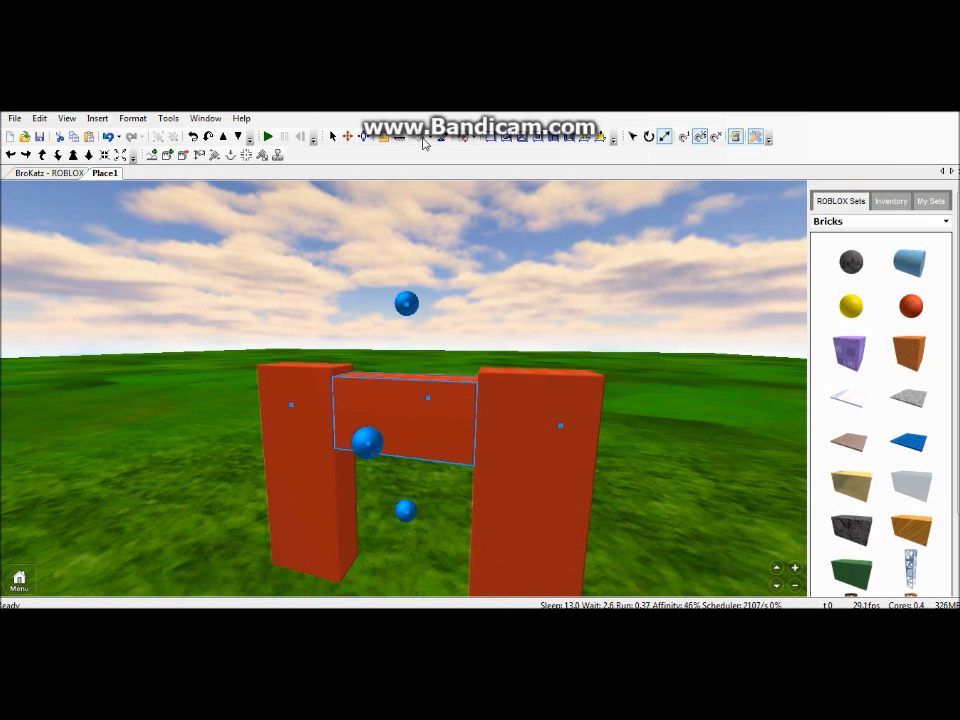
Step: Compare the two resizing tools on the crosspiece by raising its upper face and adjusting it with finer snapping
scroll(368, 139, "up", 2)
scroll(364, 138, "down", 3)
left_click(364, 138)
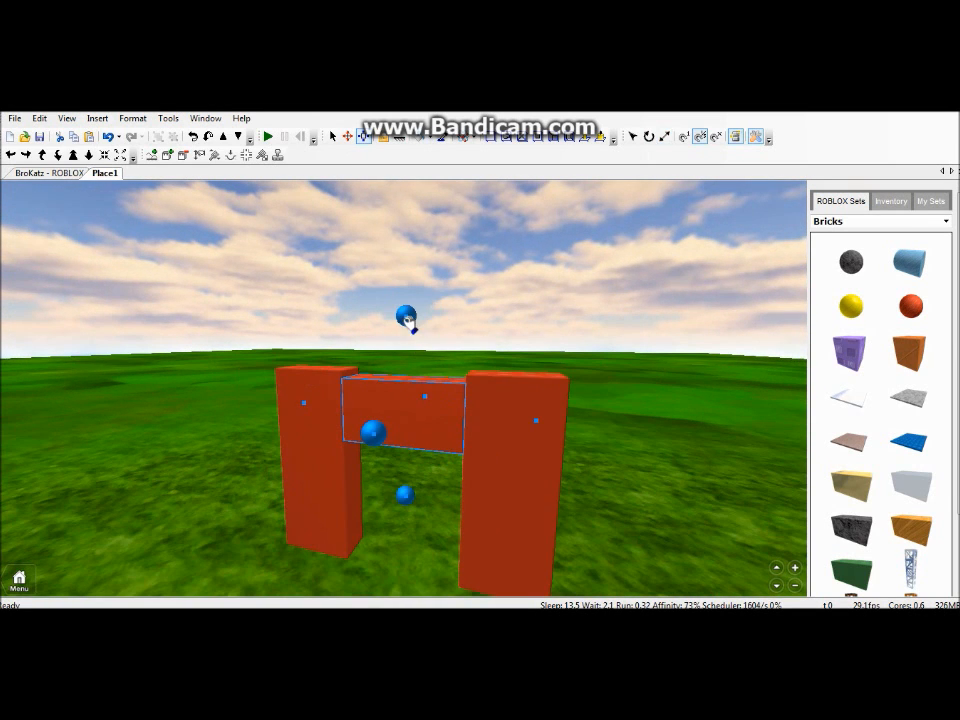
mouse_move(407, 318)
left_mouse_down()
mouse_move(407, 223)
mouse_move(407, 296)
left_mouse_up()
right_click_drag(420, 309, 420, 308)
right_click_drag(666, 189, 667, 186)
left_click(664, 137)
left_click(698, 137)
left_click_drag(397, 253, 399, 270)
Step: Deselect the crosspiece and clear the red doorway bricks from the baseplate
left_click(516, 257)
scroll(516, 257, "down", 3)
right_click_drag(632, 274, 467, 276)
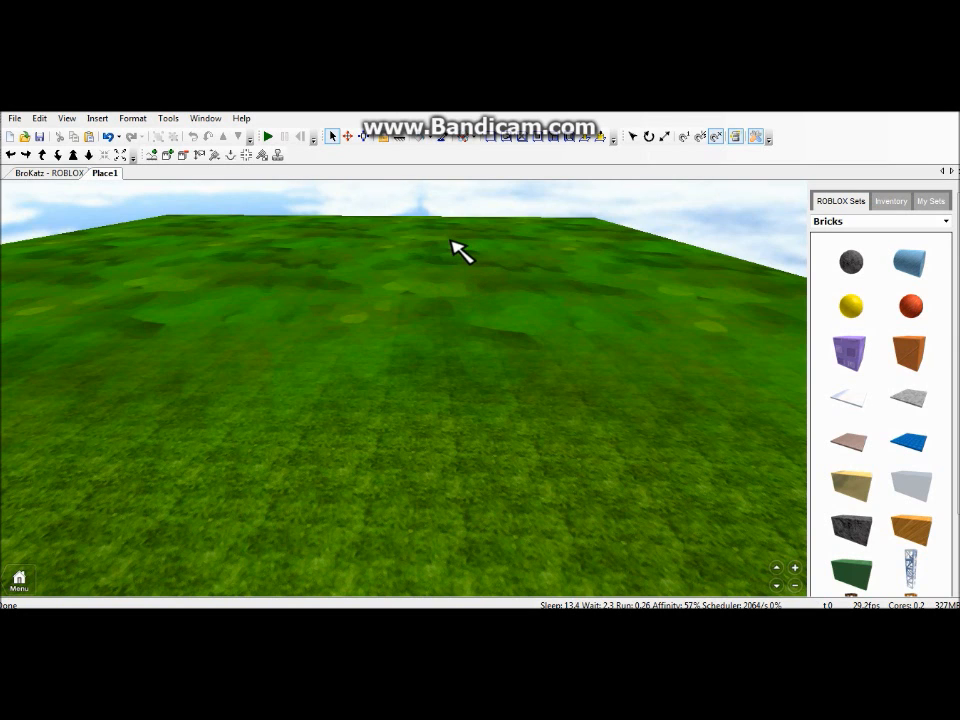
right_click_drag(450, 240, 439, 238)
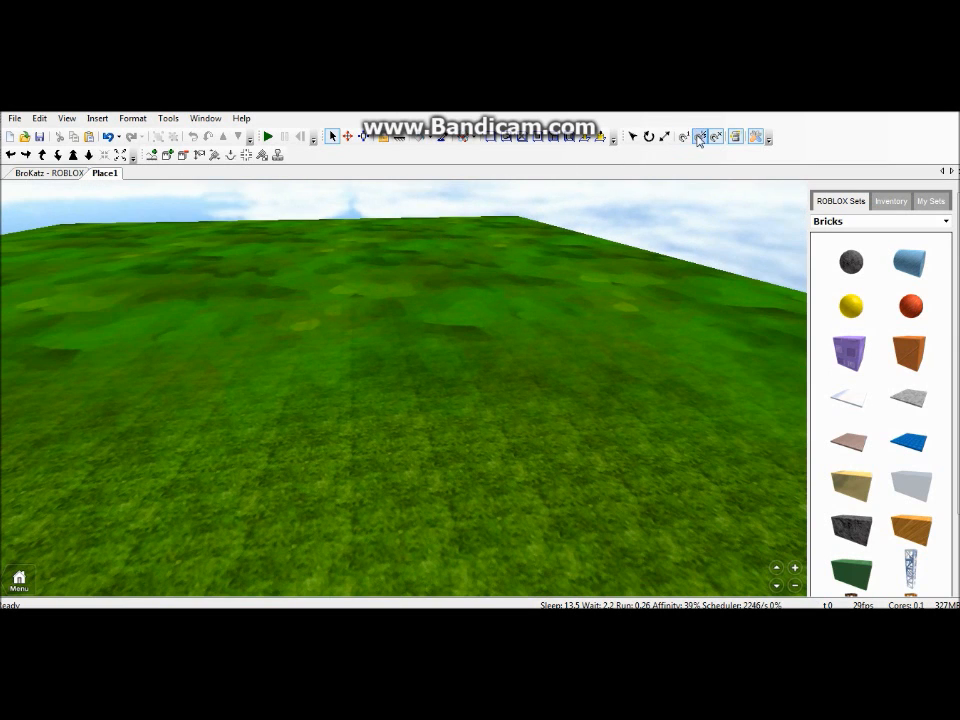
Step: Insert the dark green brick from the Bricks set and place it on the baseplate
left_click(851, 572)
scroll(589, 407, "up", 3)
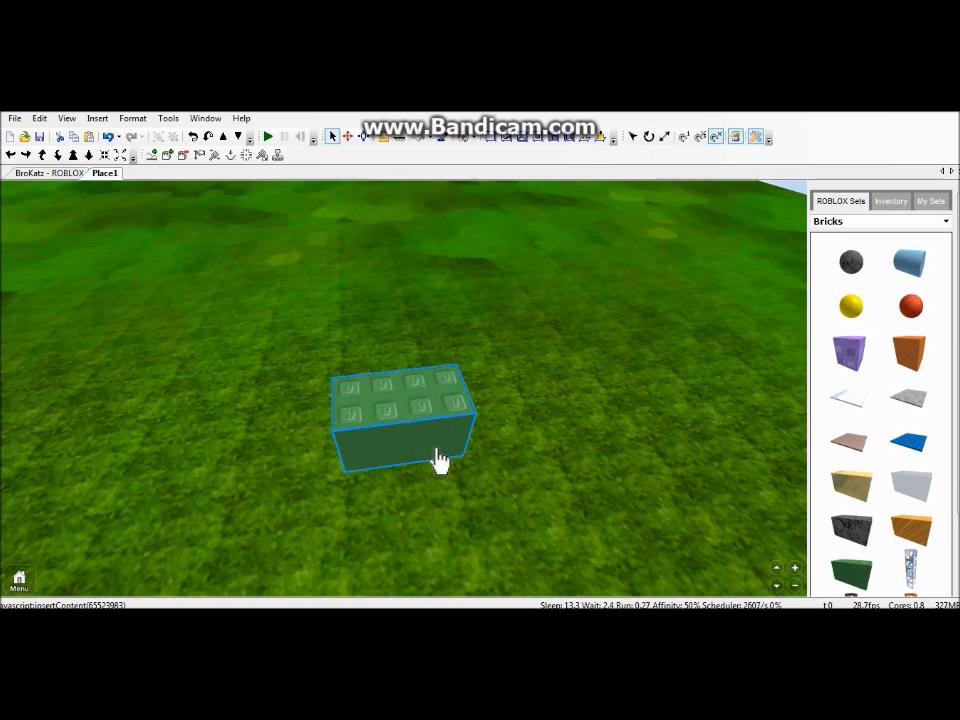
left_click_drag(440, 408, 261, 341)
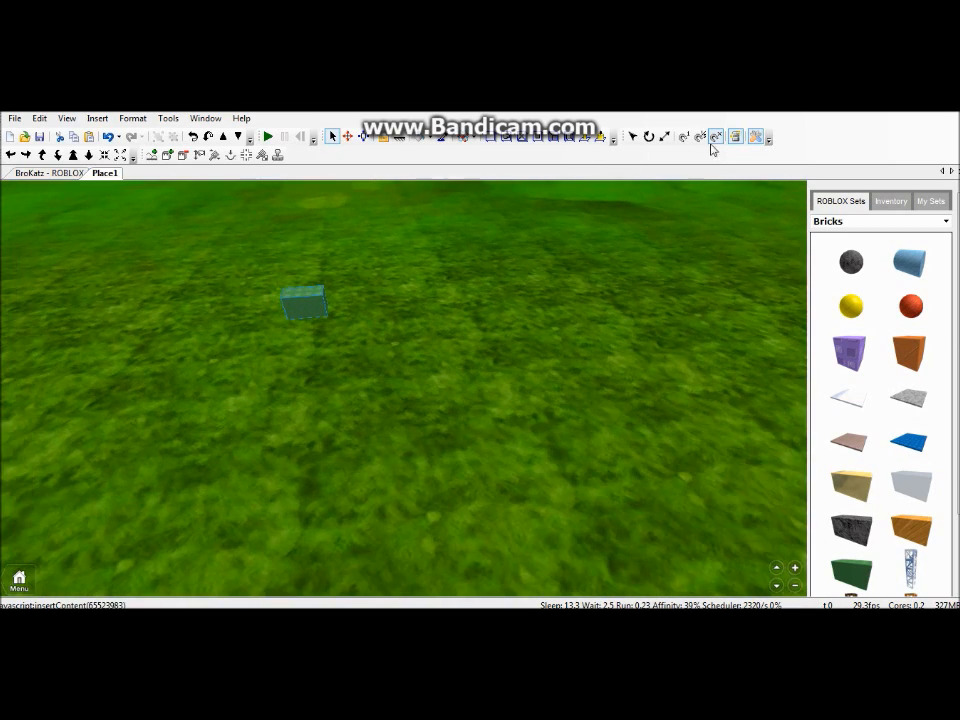
Step: Shrink the green brick's length to a thin sliver with the resize handles and grid snapping off
left_click(663, 141)
scroll(544, 313, "up", 3)
scroll(480, 295, "down", 3)
left_click_drag(418, 262, 261, 470)
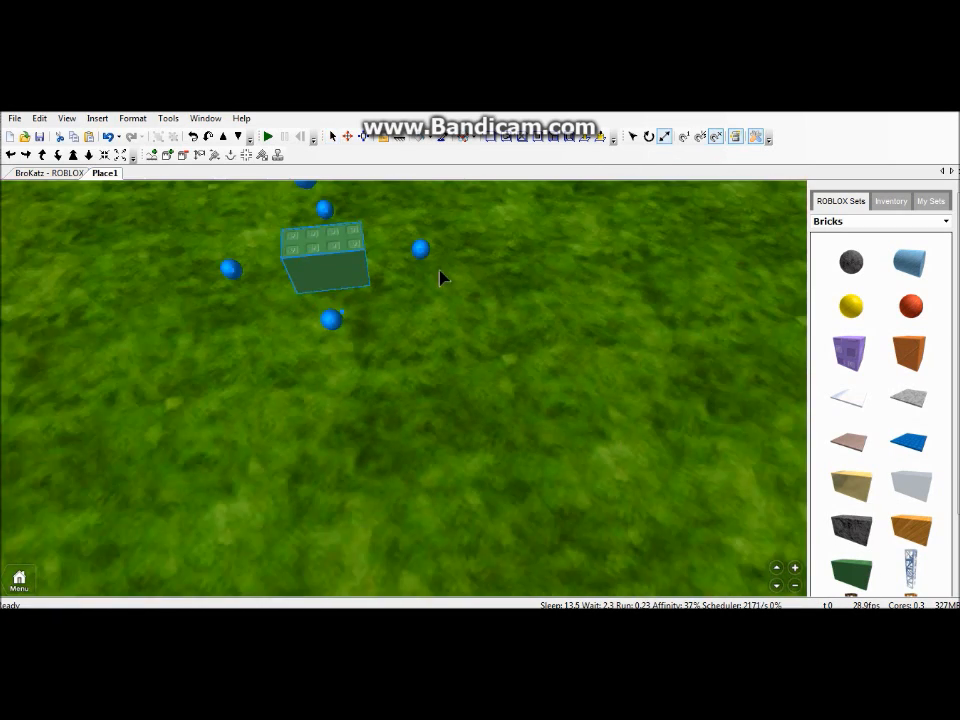
scroll(338, 362, "up", 4)
scroll(563, 255, "down", 3)
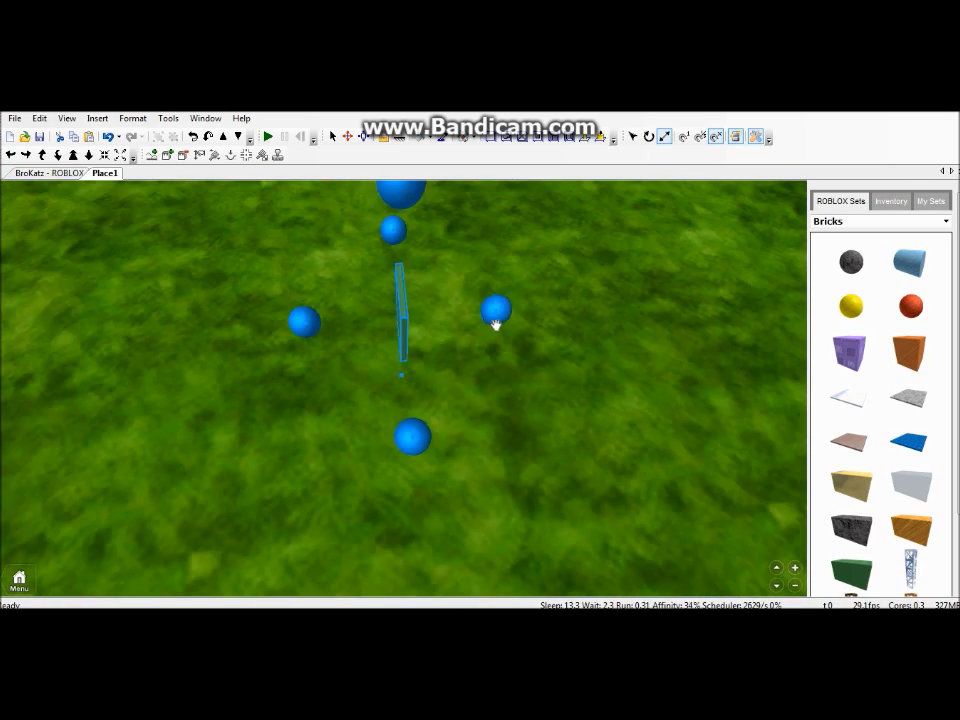
Step: Stretch the thin green brick sideways into a long bar about twelve studs long
left_click_drag(496, 324, 683, 314)
key("a")
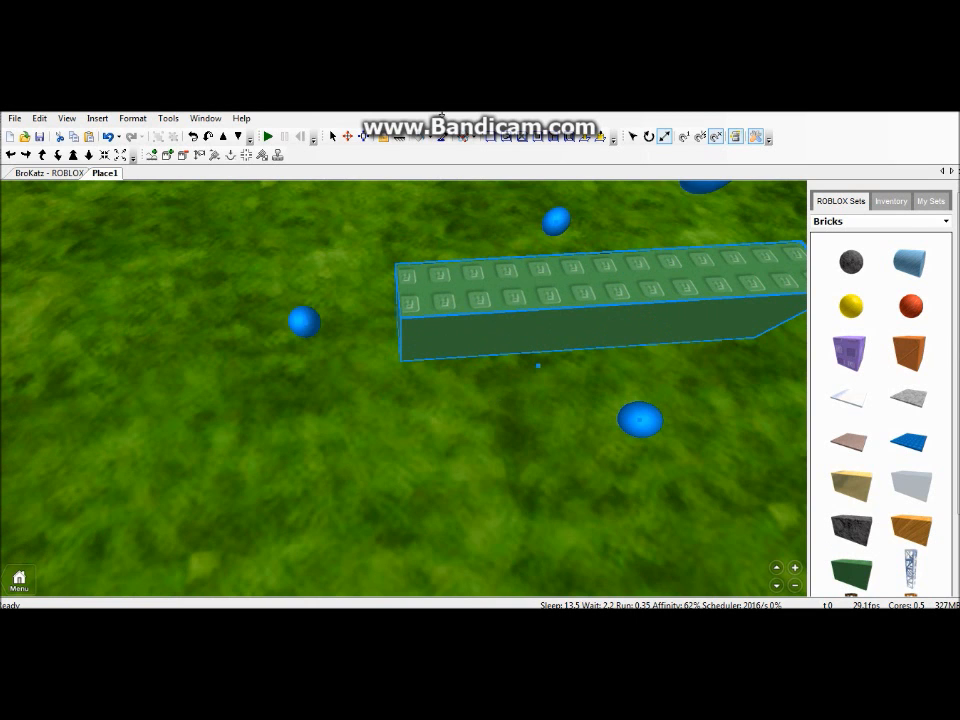
scroll(424, 140, "down", 2)
scroll(418, 146, "up", 2)
scroll(416, 147, "down", 2)
key("d")
scroll(402, 180, "up", 4)
scroll(402, 208, "down", 2)
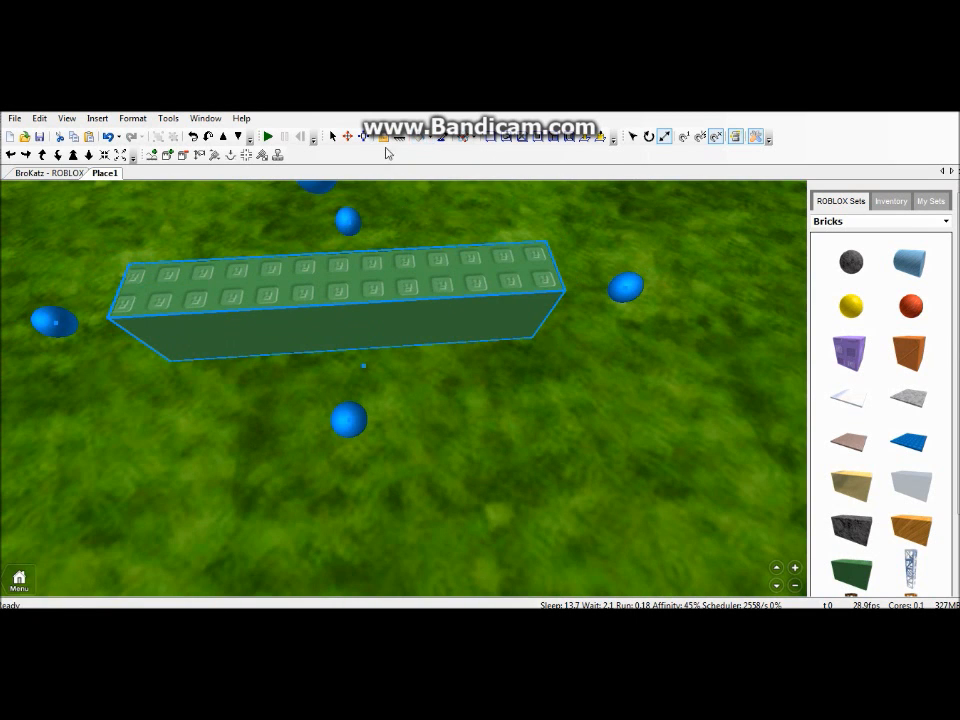
Step: Duplicate the long green bar and place the copy end to end with the original
scroll(383, 256, "down", 5)
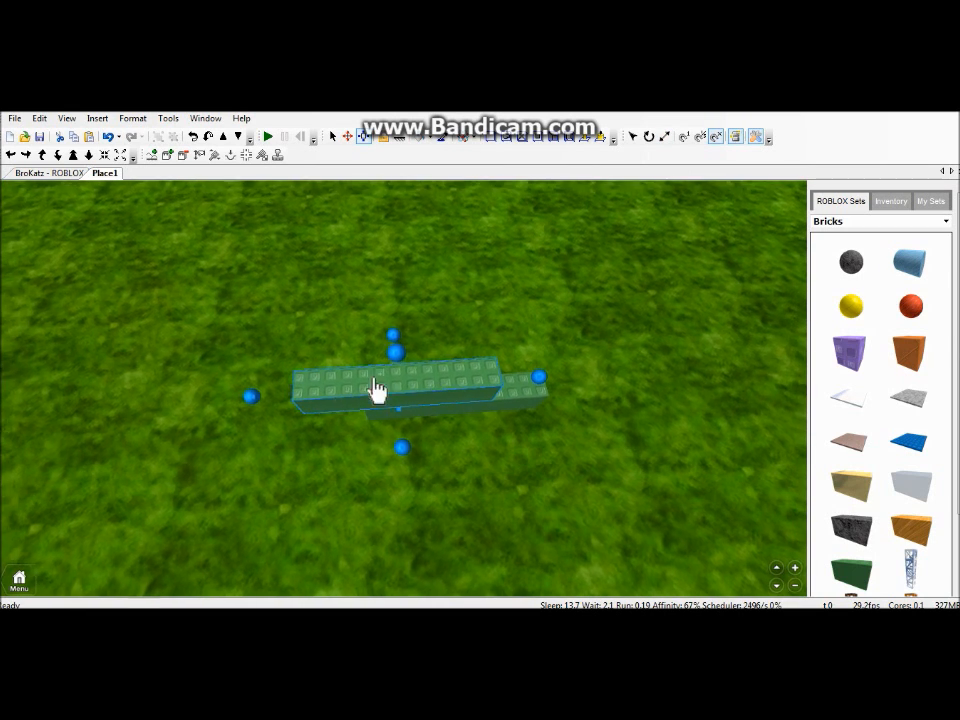
scroll(355, 396, "up", 3)
left_click_drag(355, 396, 236, 396)
left_click(388, 298)
right_click_drag(387, 298, 382, 360)
left_click(342, 376)
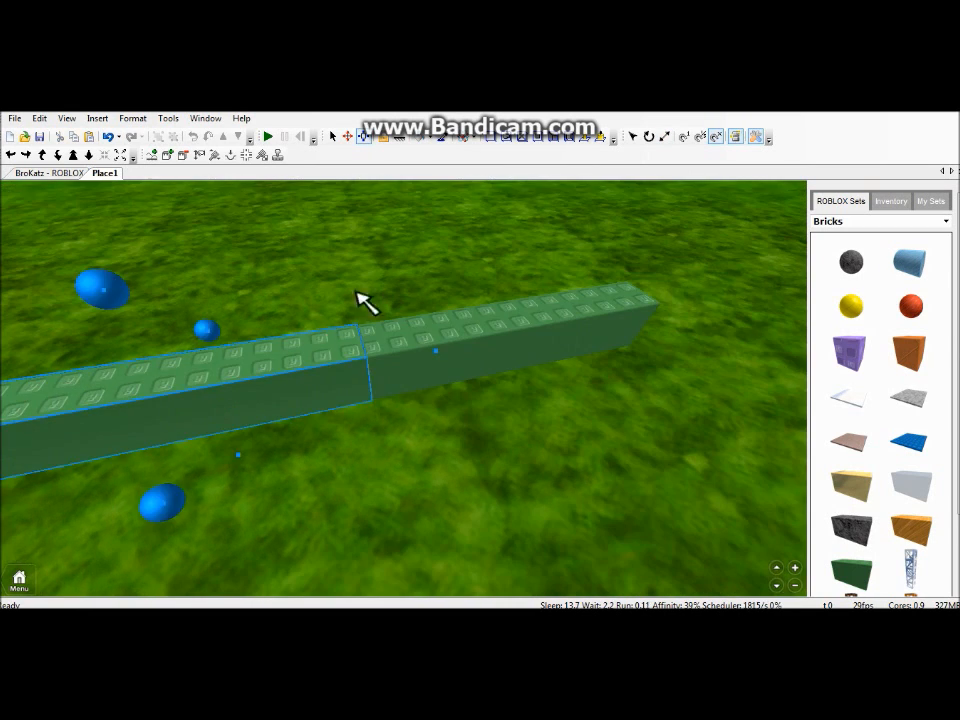
Step: Shift one green bar with the move handles at the finer grid snapping, leaving a narrow gap at the joint
left_click(633, 137)
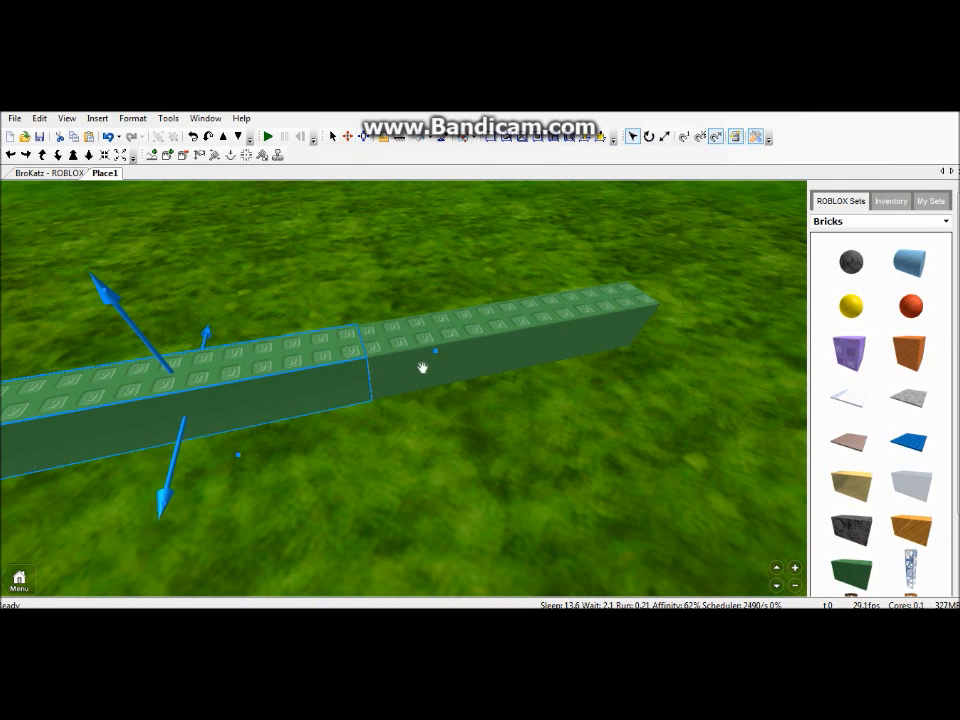
left_click_drag(432, 353, 431, 352)
right_click_drag(413, 286, 433, 264)
scroll(433, 264, "up", 1)
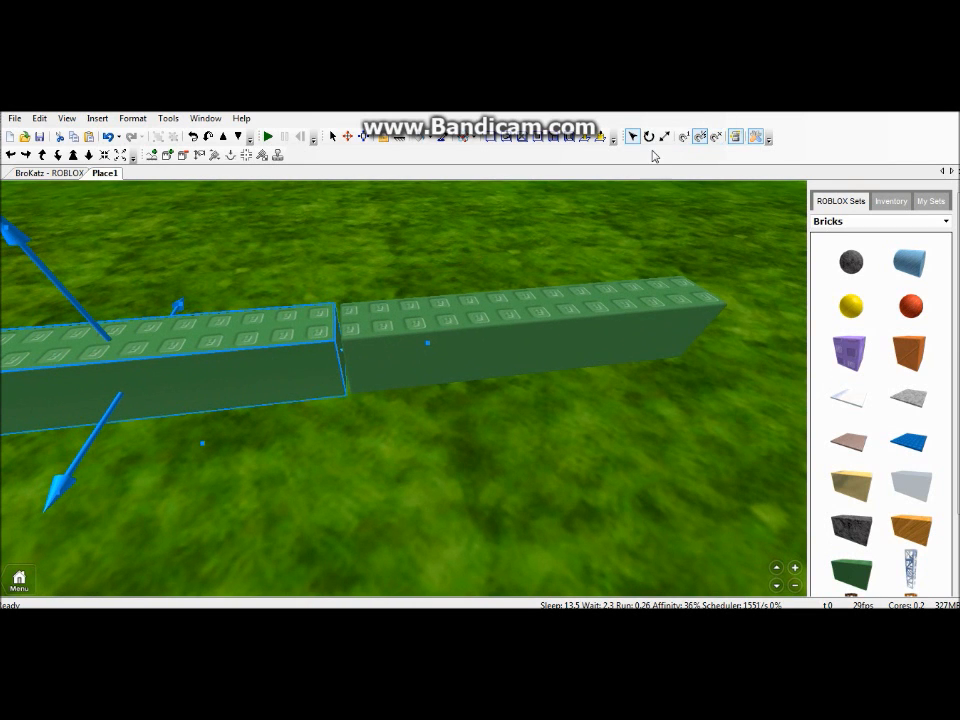
Step: Turn grid snapping off, bring the two green bars together to close the gap, and deselect them
left_click(664, 136)
left_click(452, 352, "shift")
left_click_drag(424, 345, 686, 296)
right_click_drag(686, 296, 688, 294)
left_click(719, 136)
left_click_drag(450, 311, 506, 303)
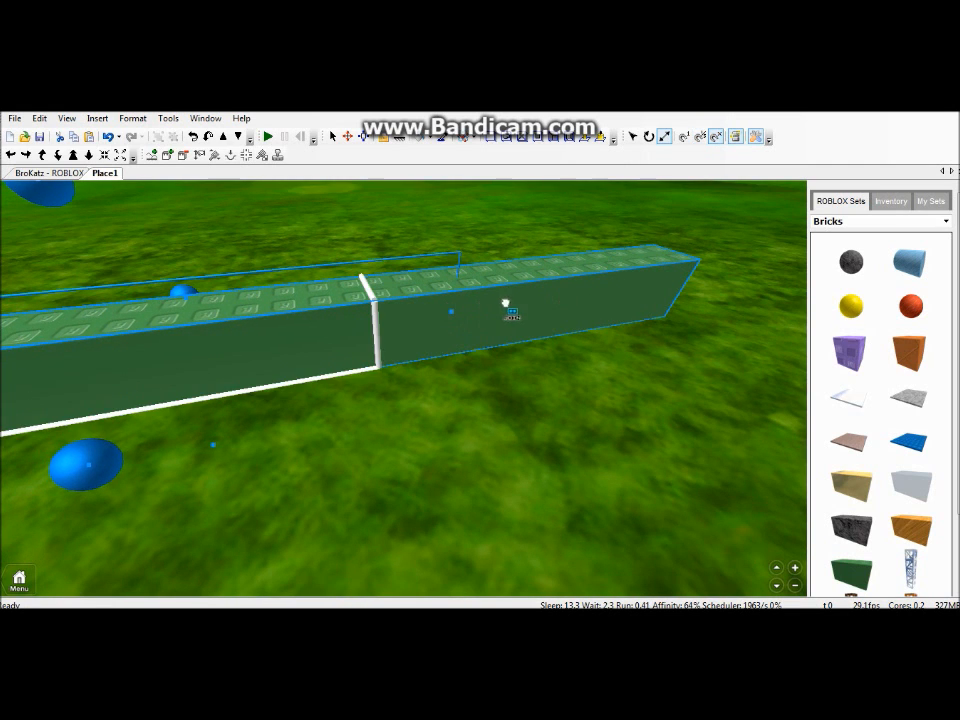
left_click_drag(716, 262, 700, 260)
right_click_drag(510, 274, 490, 276)
left_click(487, 235)
scroll(487, 235, "down", 3)
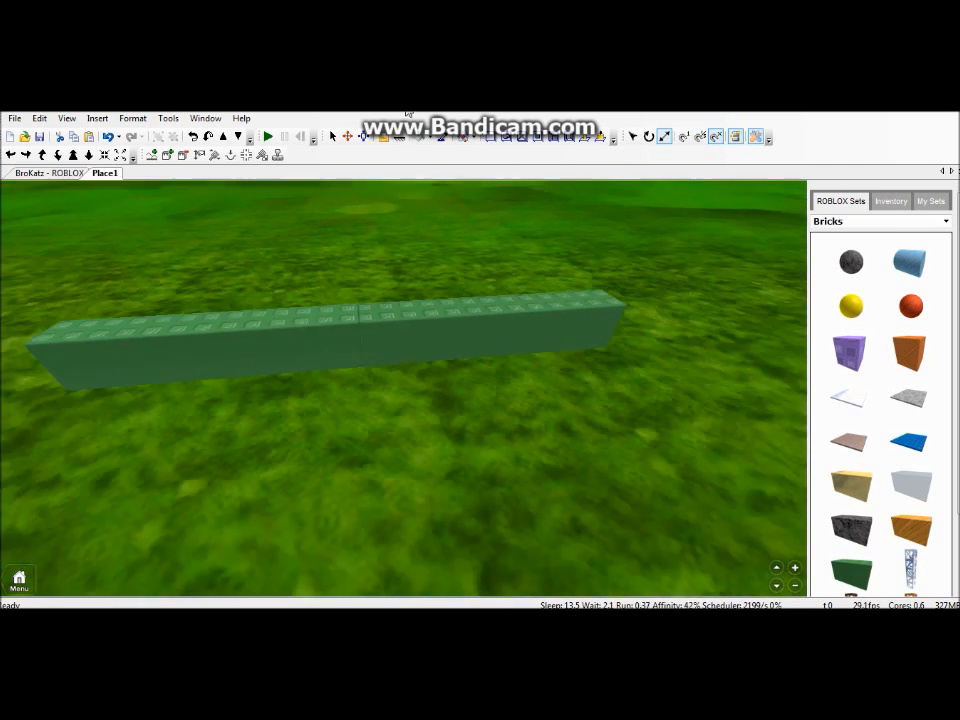
Step: Select both green bars together and delete them from the baseplate
left_click_drag(92, 237, 625, 456)
key("Delete")
scroll(634, 465, "down", 10)
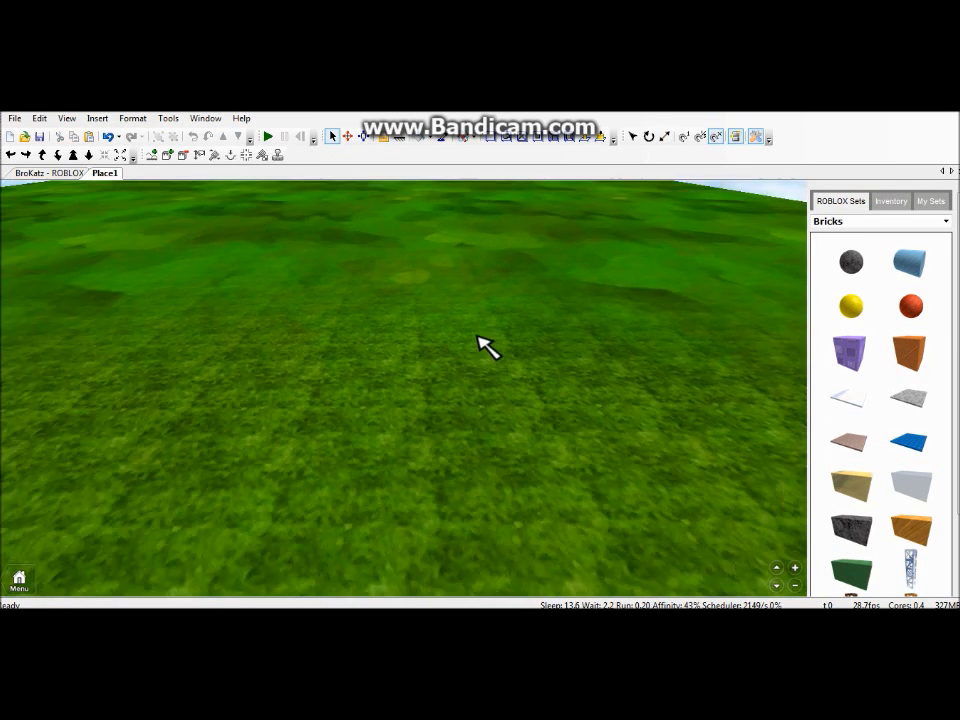
scroll(214, 437, "up", 3)
right_click_drag(262, 435, 403, 328)
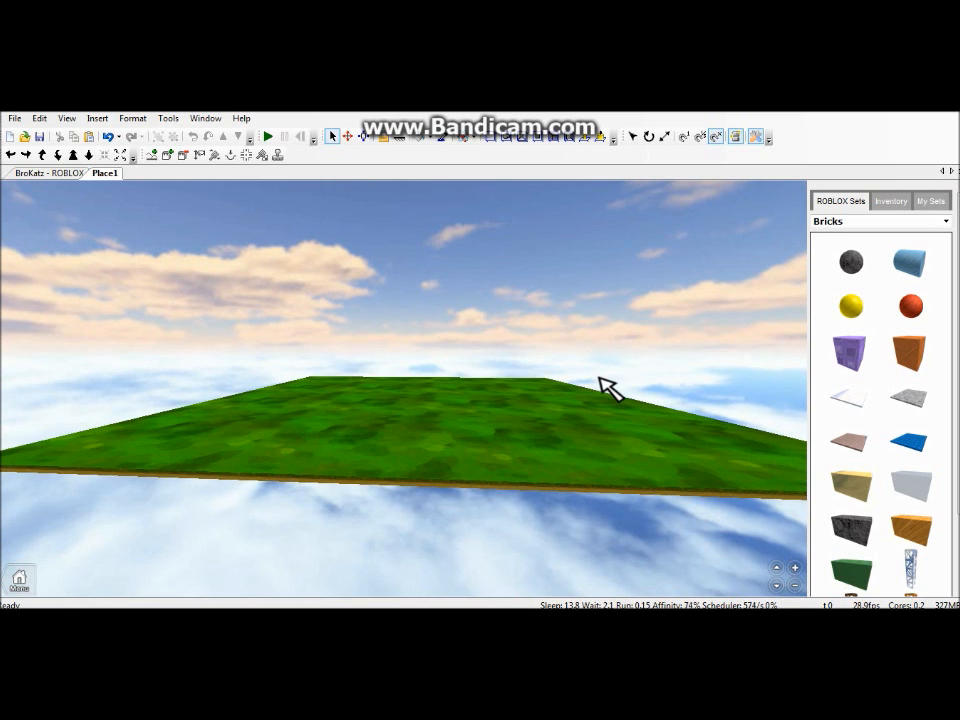
Step: Insert the green-dressed character model from My Models in the inventory
scroll(612, 344, "up", 1)
scroll(628, 338, "down", 3)
scroll(642, 334, "up", 2)
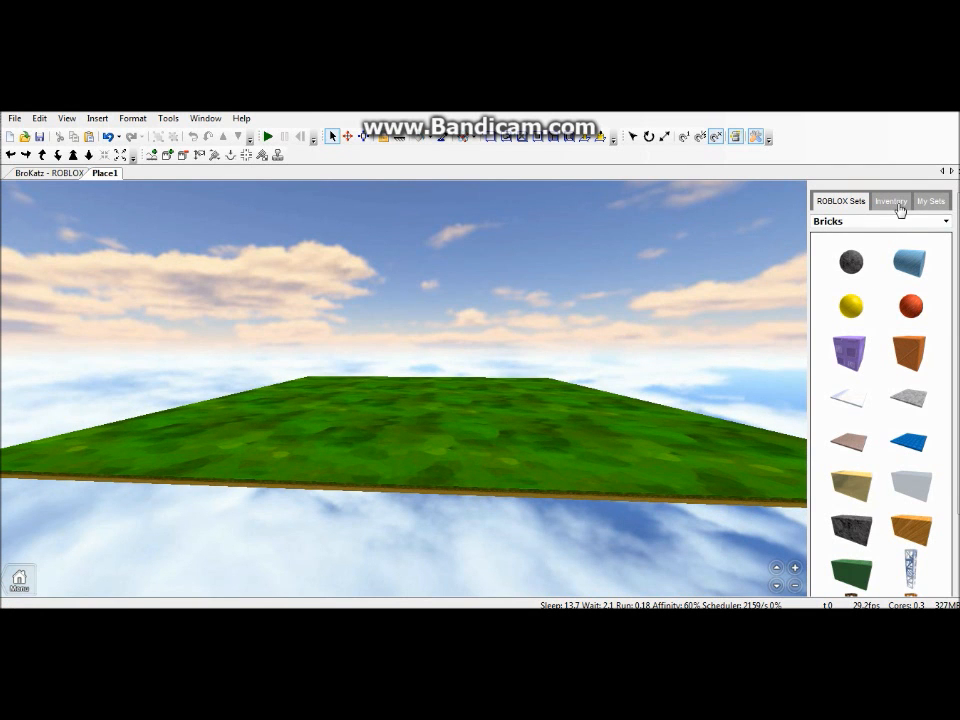
left_click(898, 204)
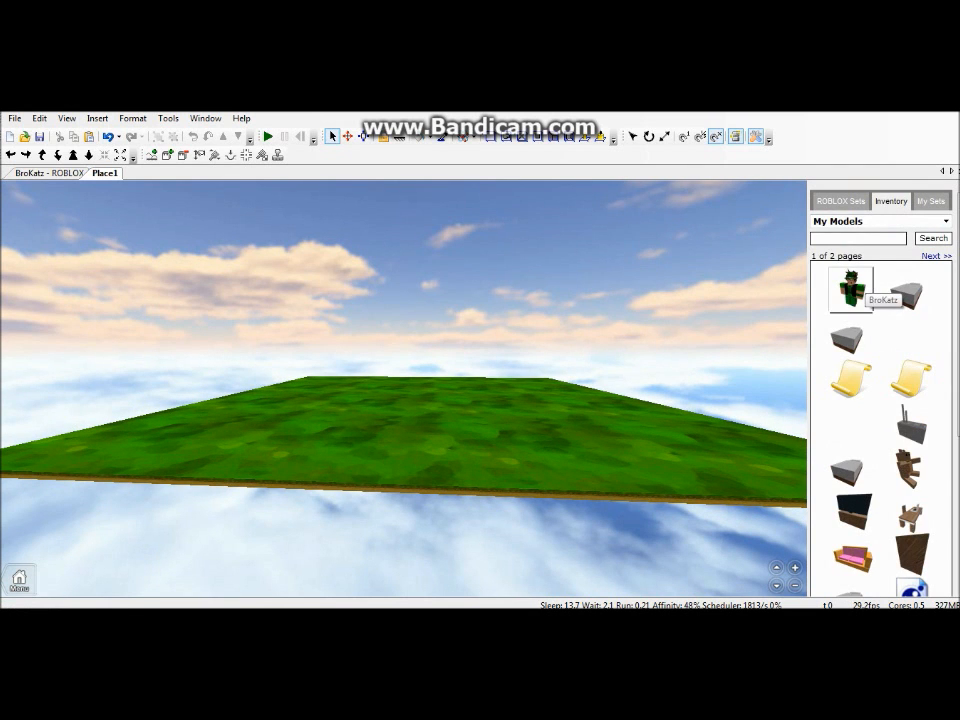
scroll(490, 388, "up", 3)
Step: Move the character model across the baseplate, view it up close, and deselect it
right_click_drag(425, 402, 515, 408)
left_click(632, 444)
left_click_drag(632, 444, 334, 424)
scroll(334, 420, "up", 2)
mouse_move(474, 427)
right_mouse_down()
mouse_move(478, 435)
mouse_move(475, 427)
right_mouse_up()
scroll(474, 427, "up", 4)
left_click(408, 391)
left_click(597, 400)
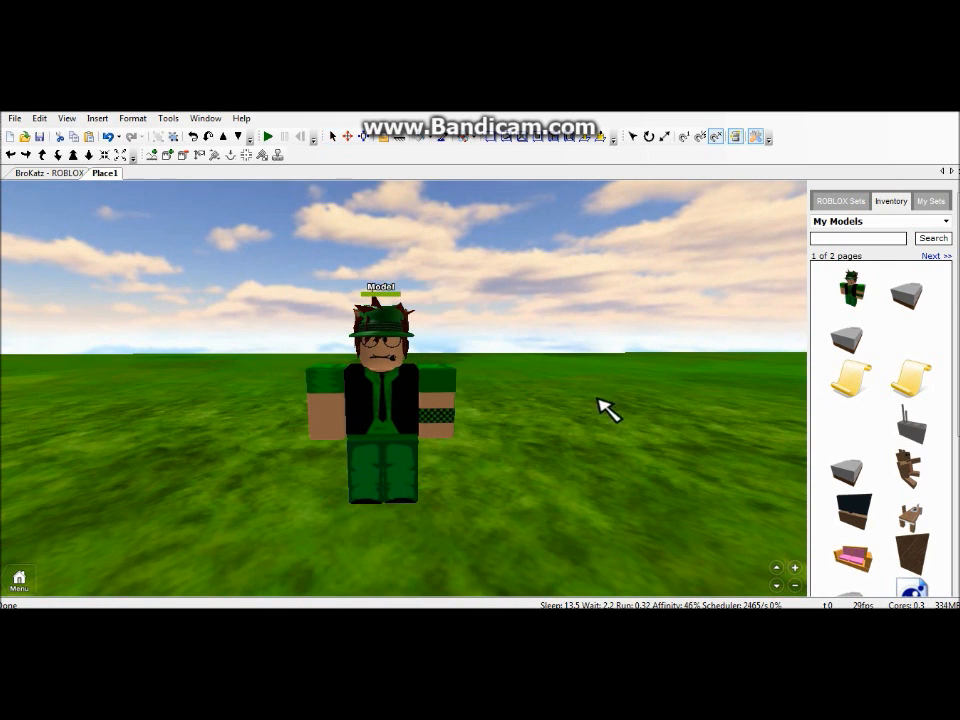